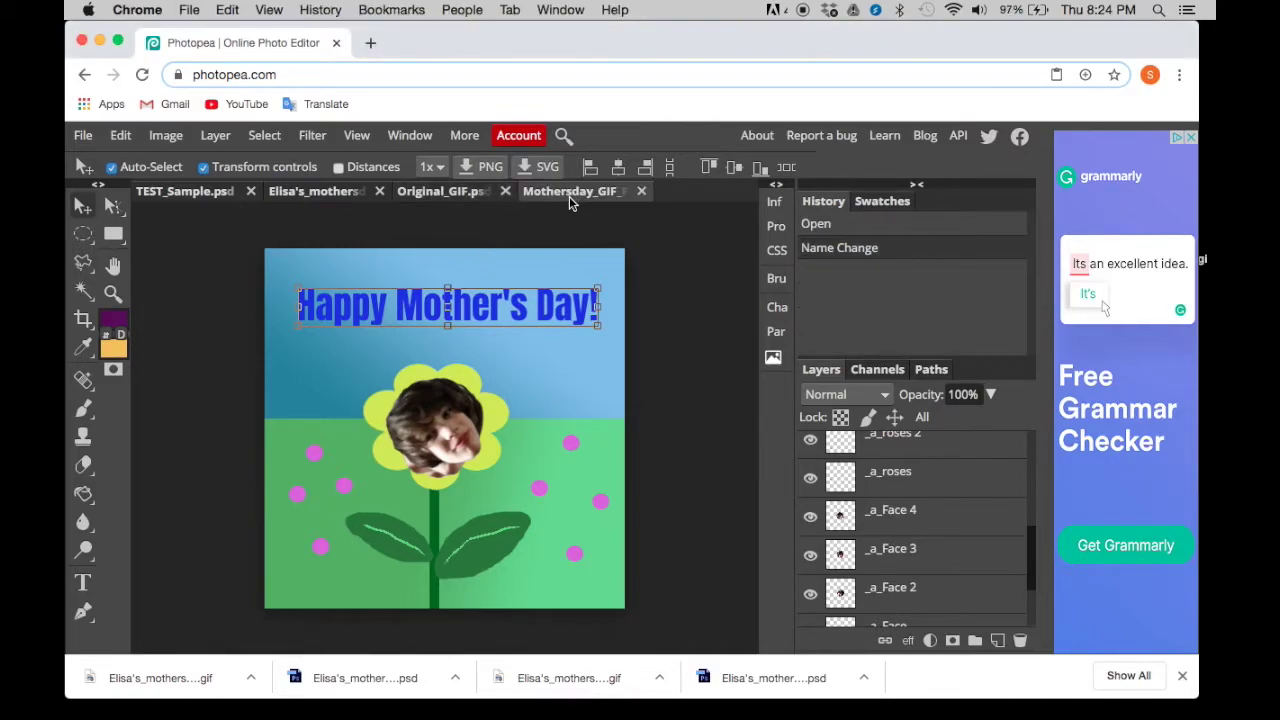
Step: Move the Original_GIF.psd tab to the end of the document tab bar
drag(462, 194, 604, 193)
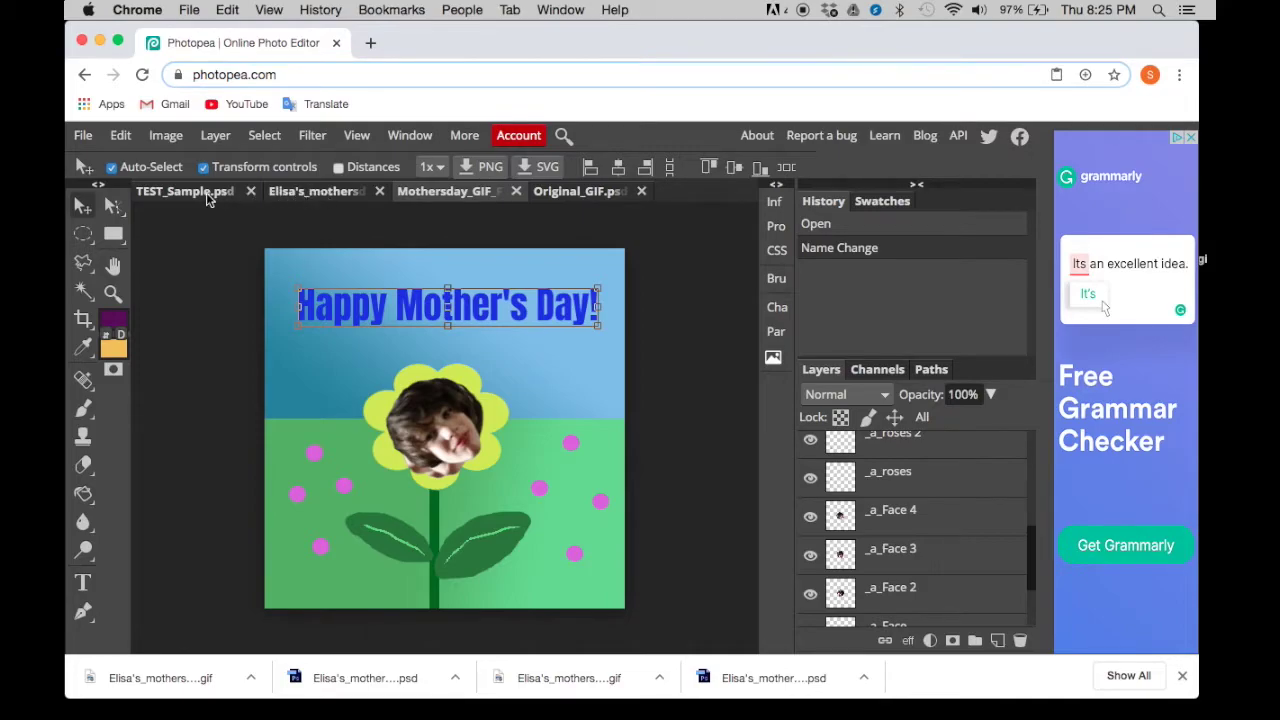
Step: Preview the grouped-folder card as an animated GIF in Save for web, then switch to Mothersday_GIF
click(325, 195)
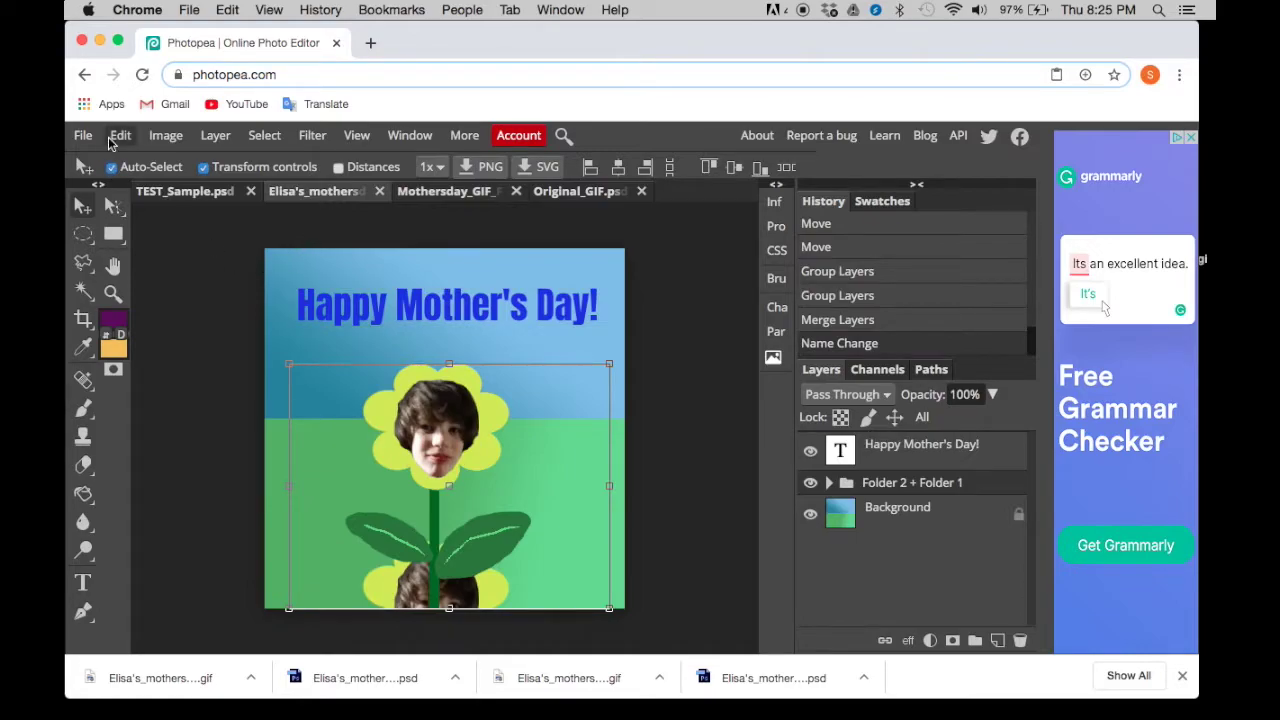
click(83, 137)
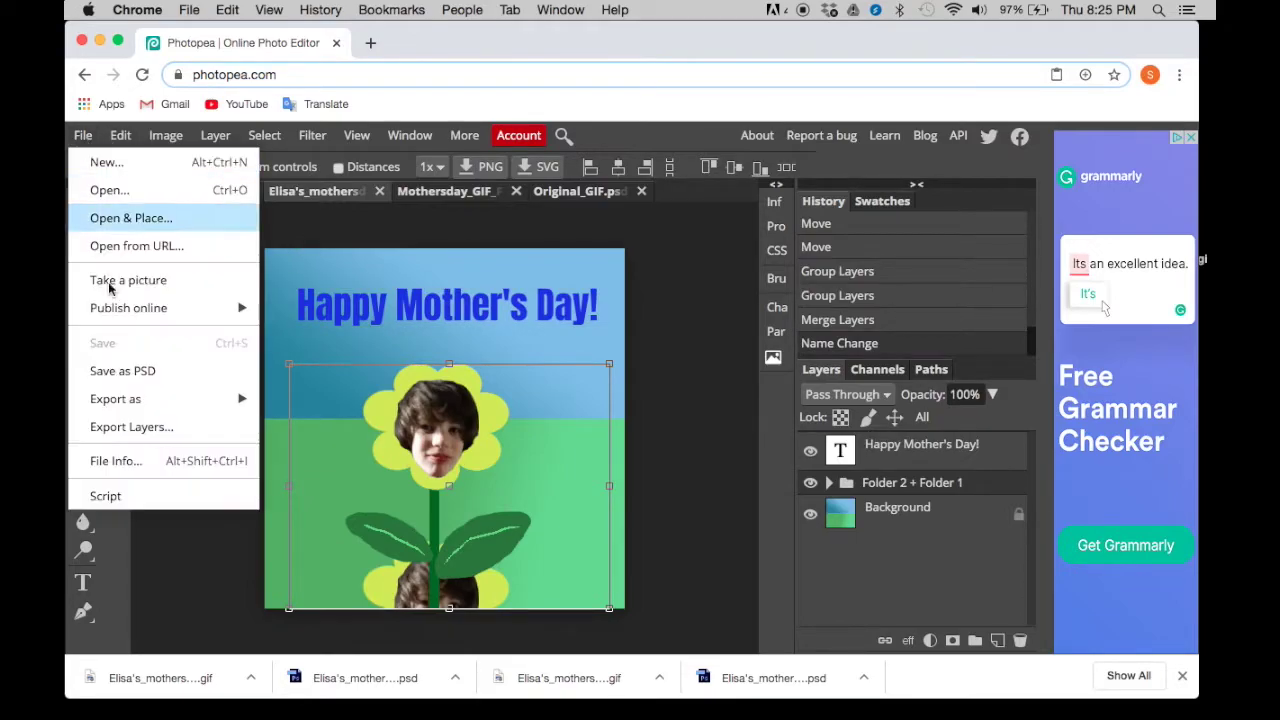
mouse_move(150, 399)
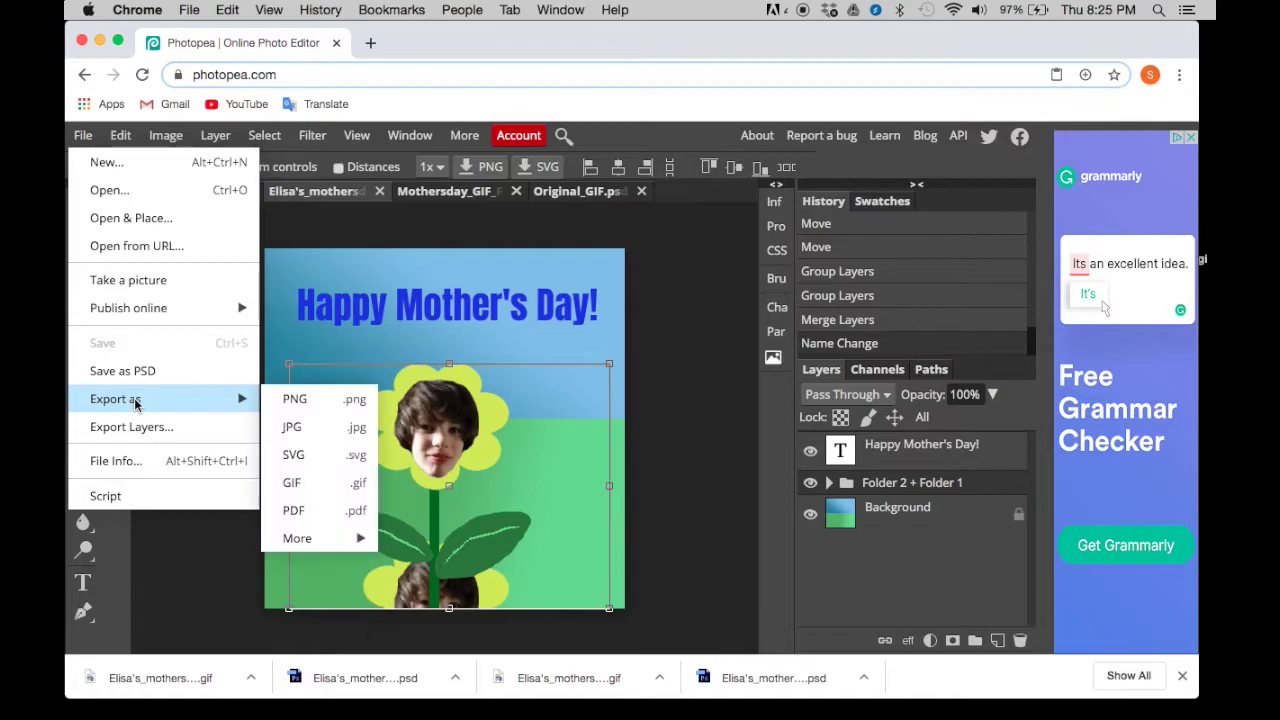
click(292, 483)
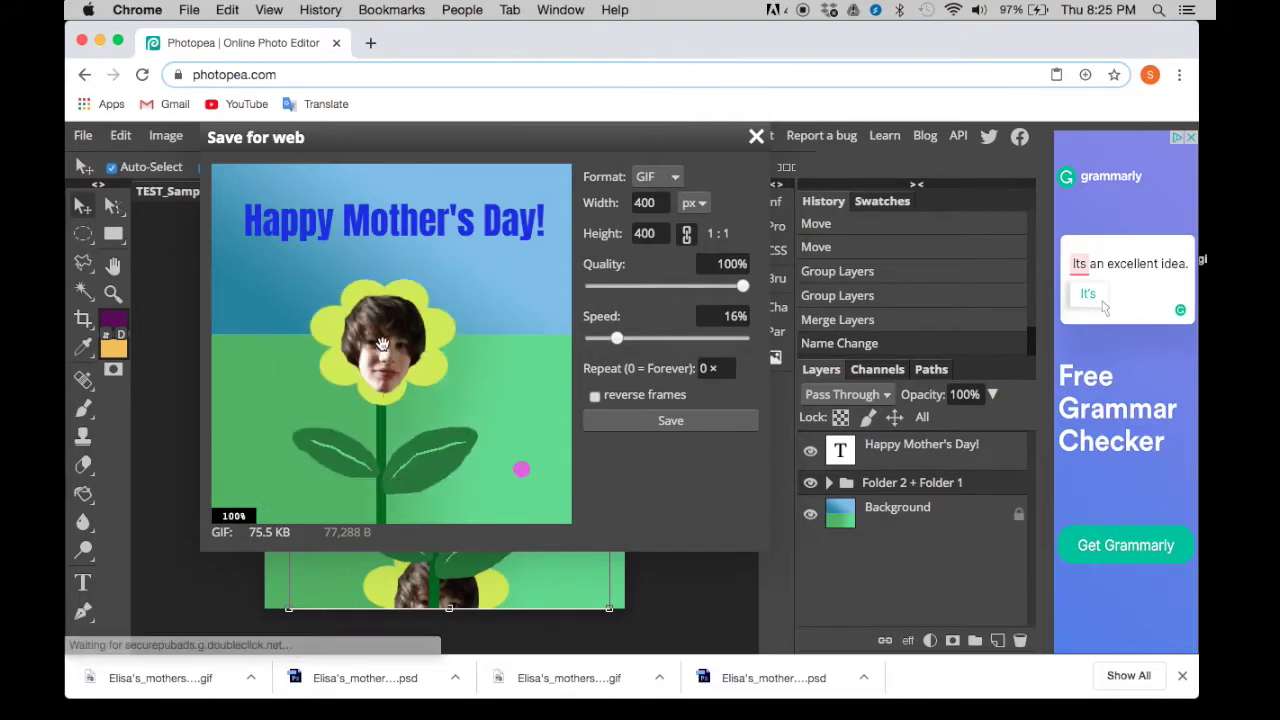
click(756, 137)
click(460, 197)
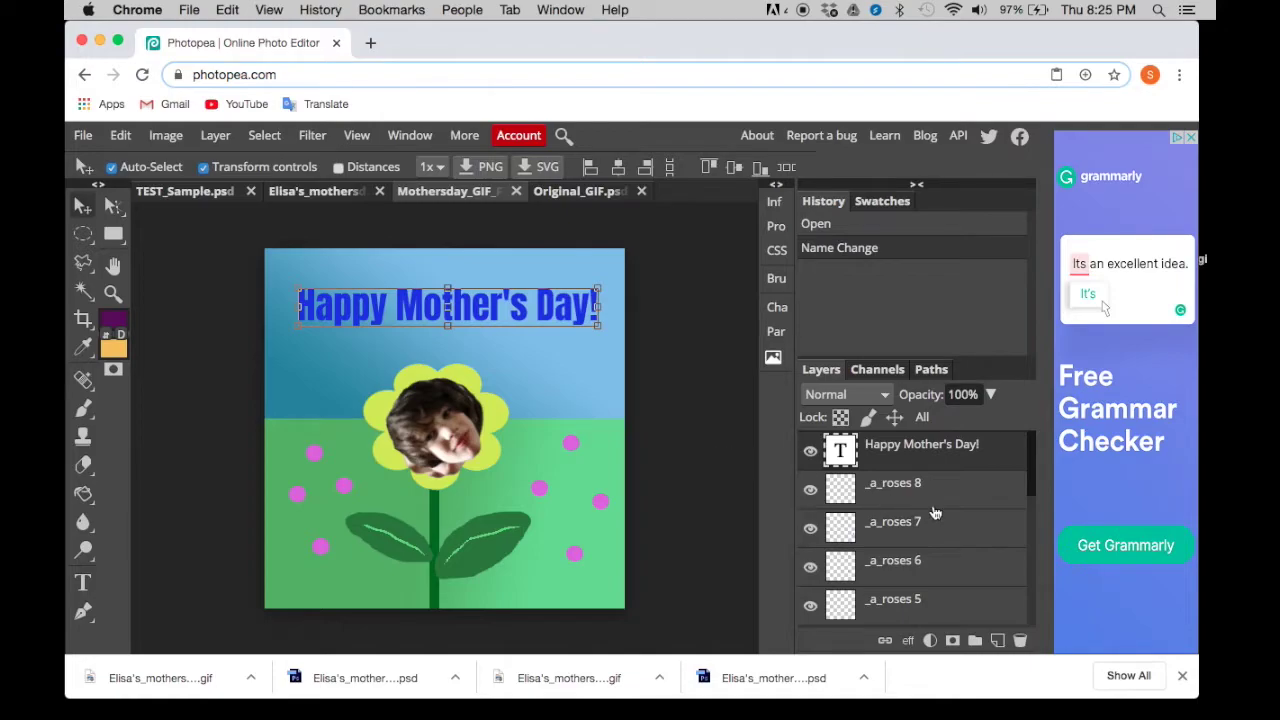
Step: Duplicate the Flower layer eight times, creating Flower copy through Flower copy 8
scroll(910, 480, down, 5)
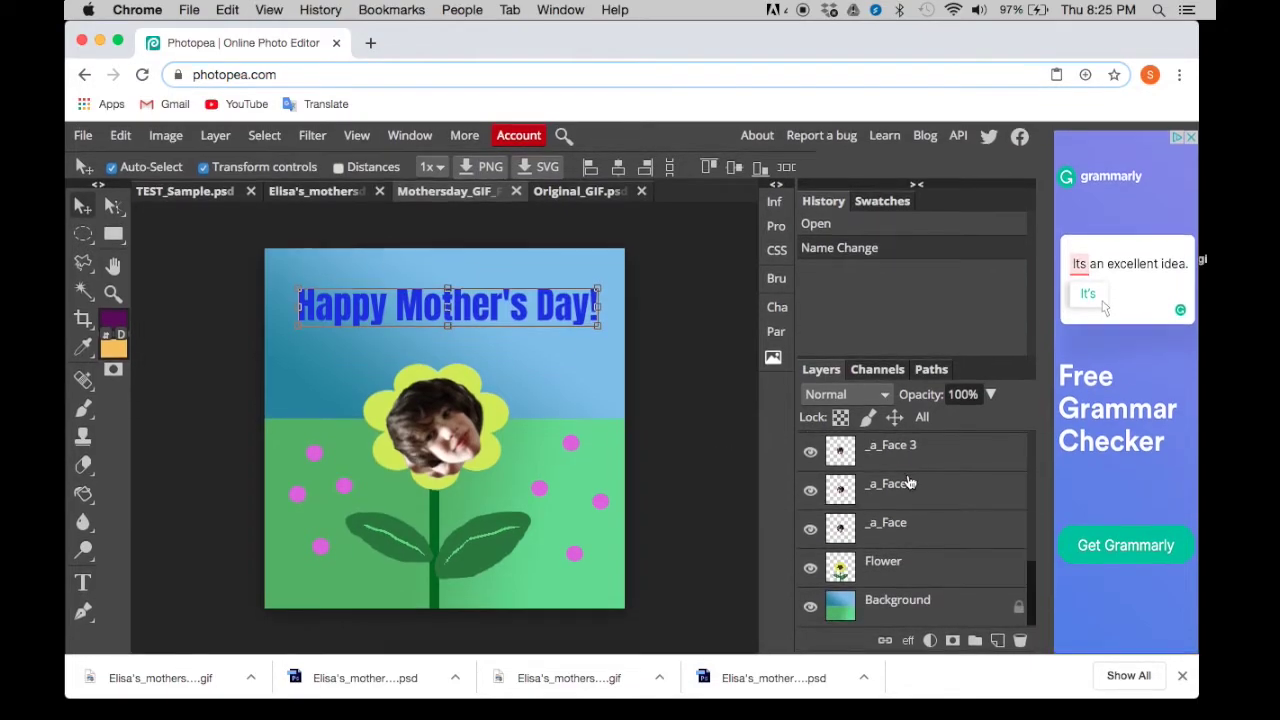
click(910, 570)
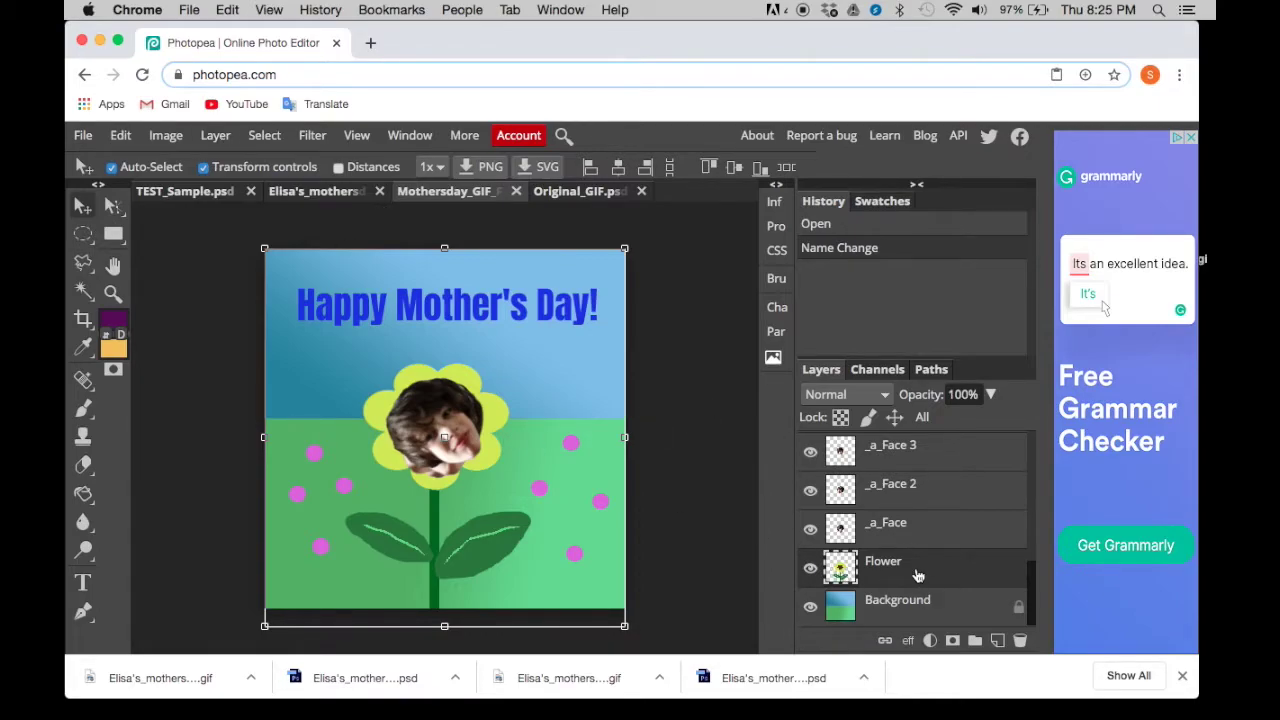
click(216, 136)
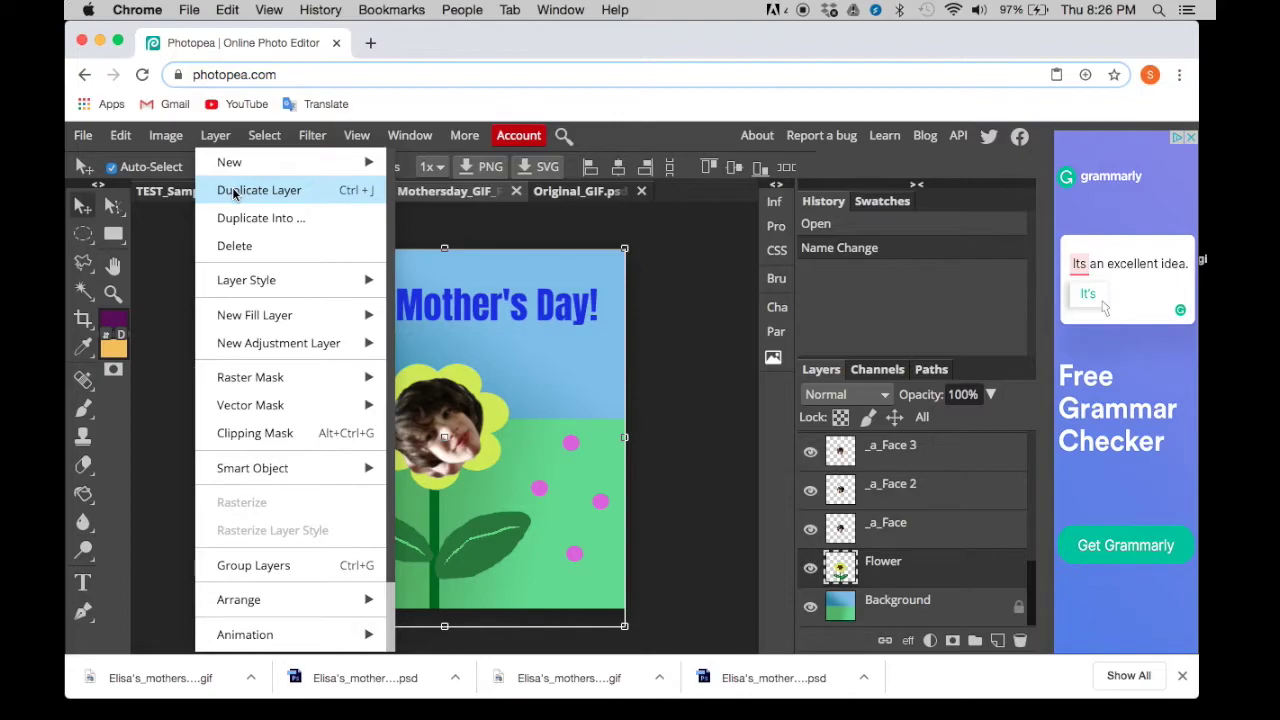
click(234, 193)
click(215, 135)
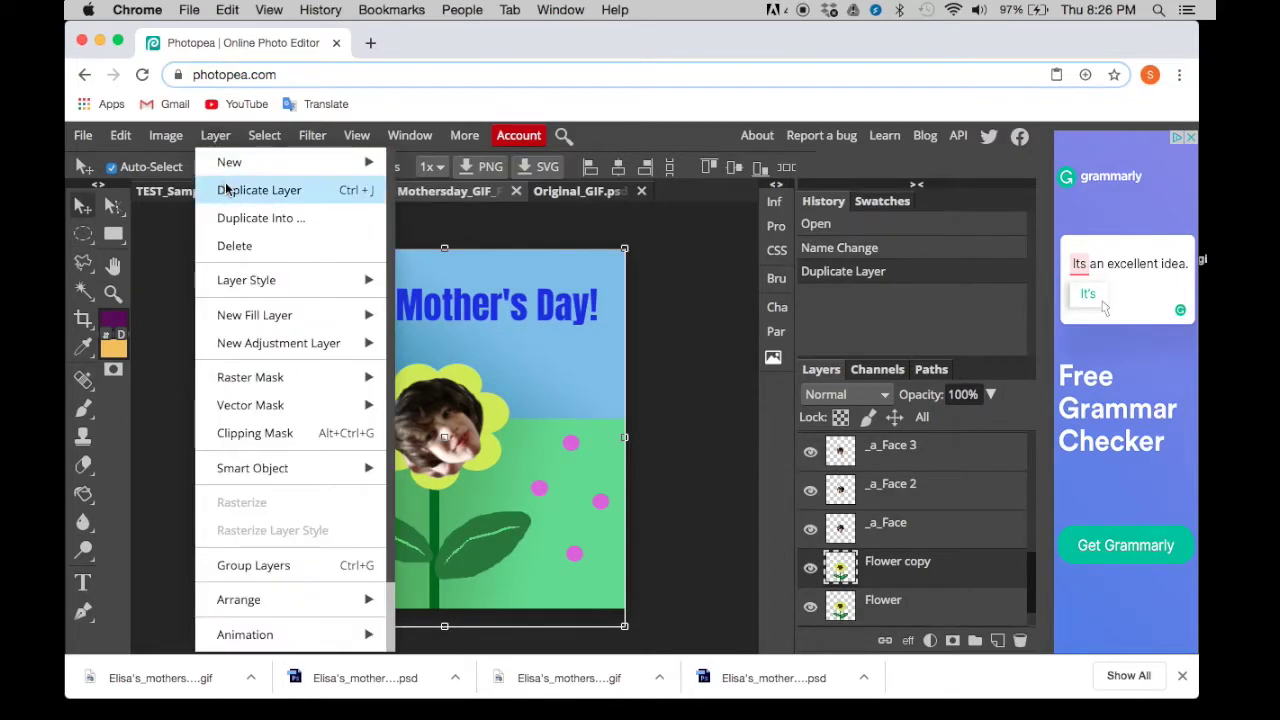
click(226, 190)
click(215, 135)
click(228, 190)
click(215, 135)
click(228, 190)
click(215, 135)
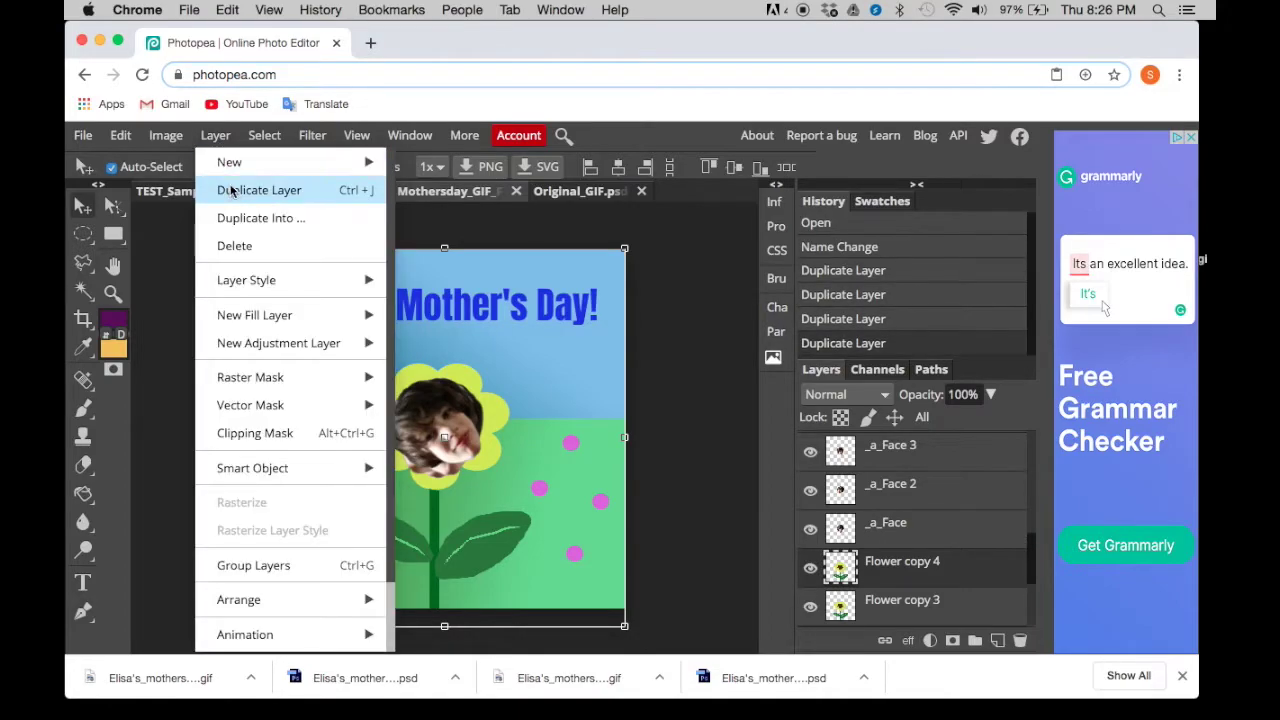
click(230, 190)
click(215, 135)
click(230, 190)
click(215, 135)
click(230, 190)
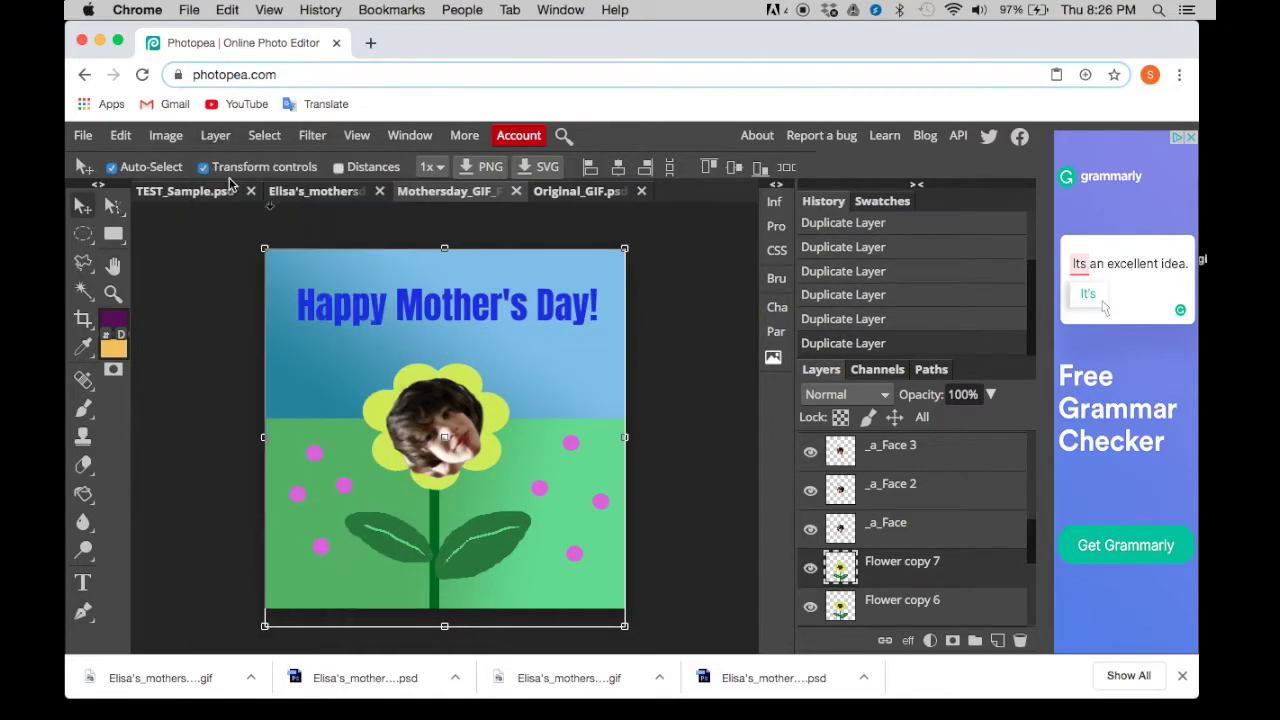
click(215, 135)
click(230, 190)
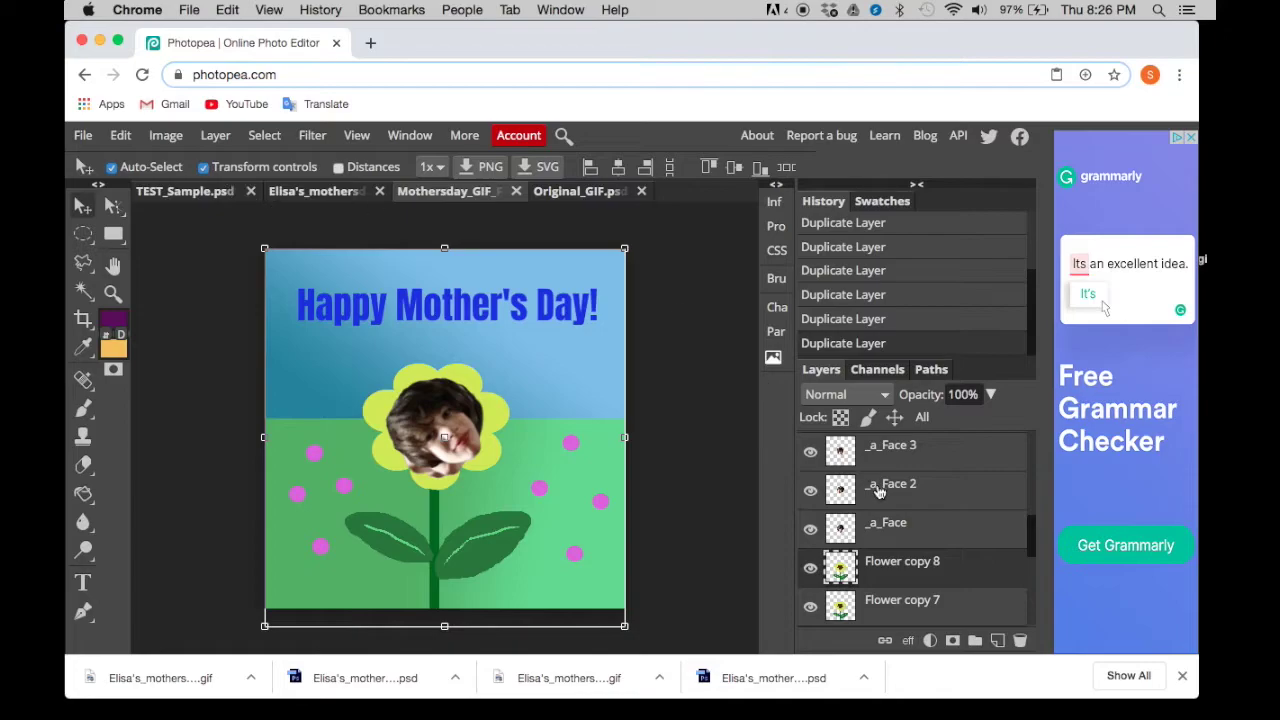
scroll(880, 495, down, 5)
scroll(891, 504, up, 5)
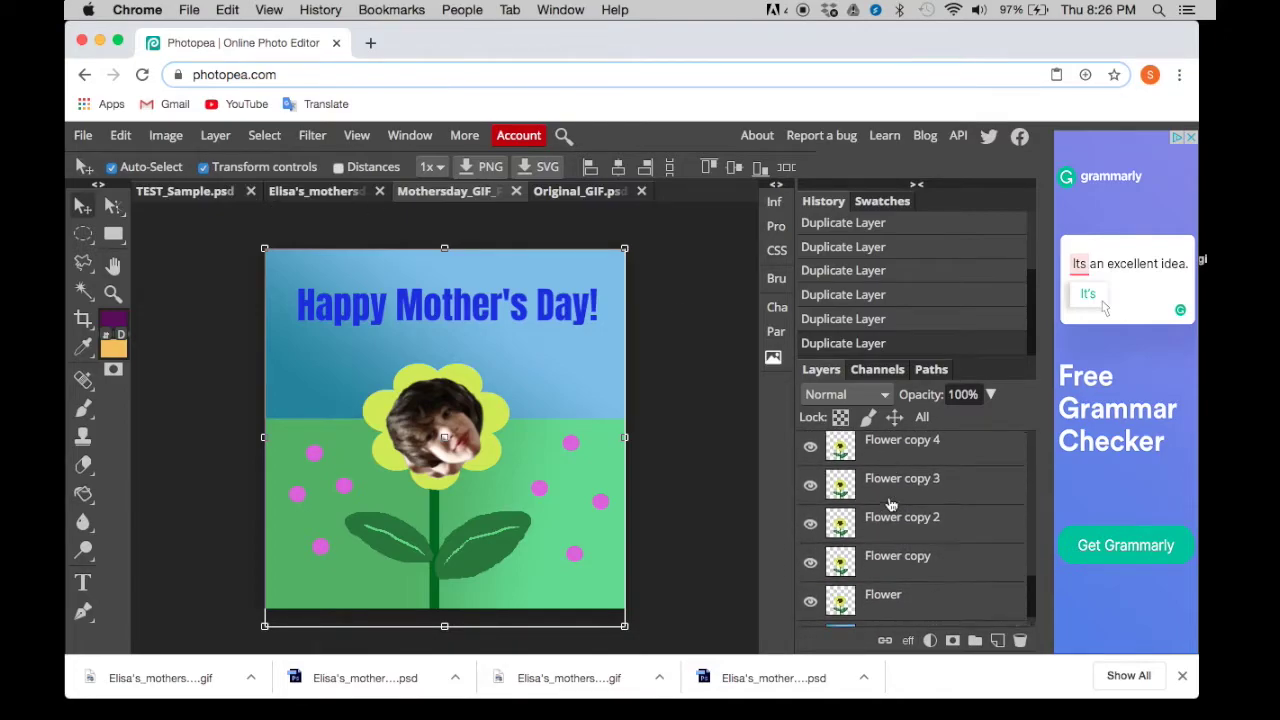
scroll(891, 504, up, 4)
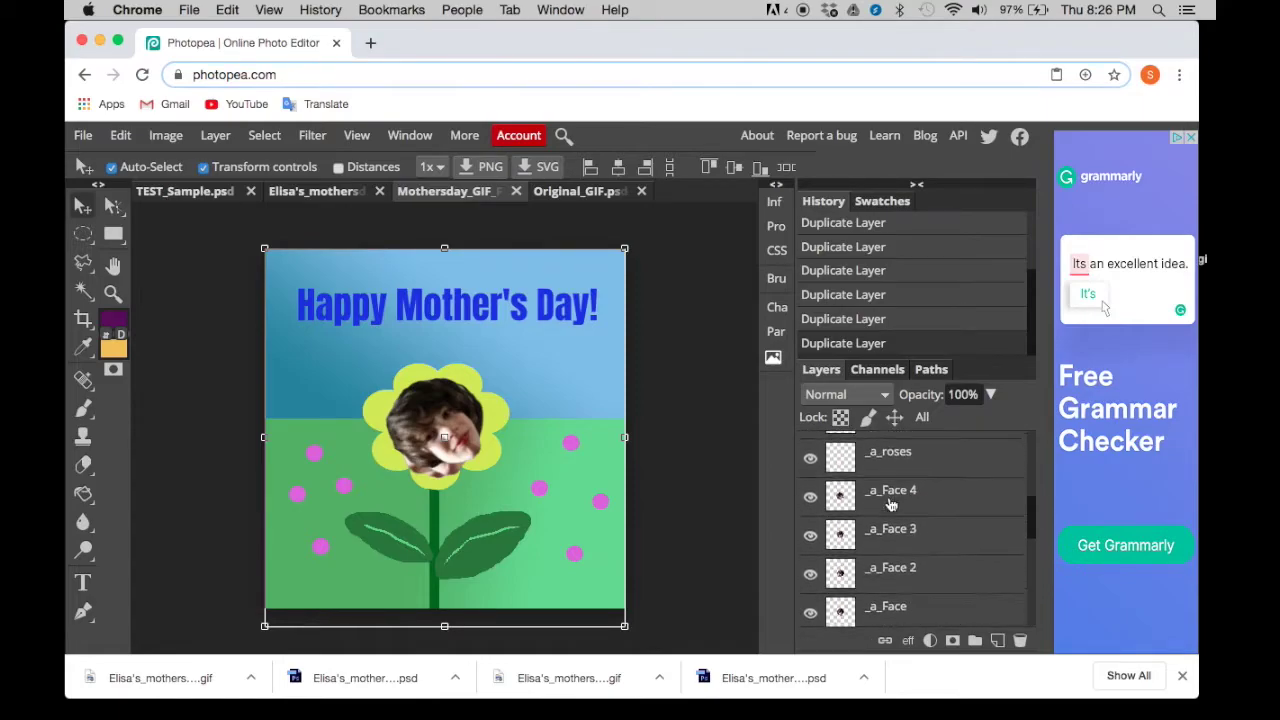
Step: Select _a_Face and hide the _a_Face 4, _a_Face 3 and _a_Face 2 layers
scroll(892, 504, down, 1)
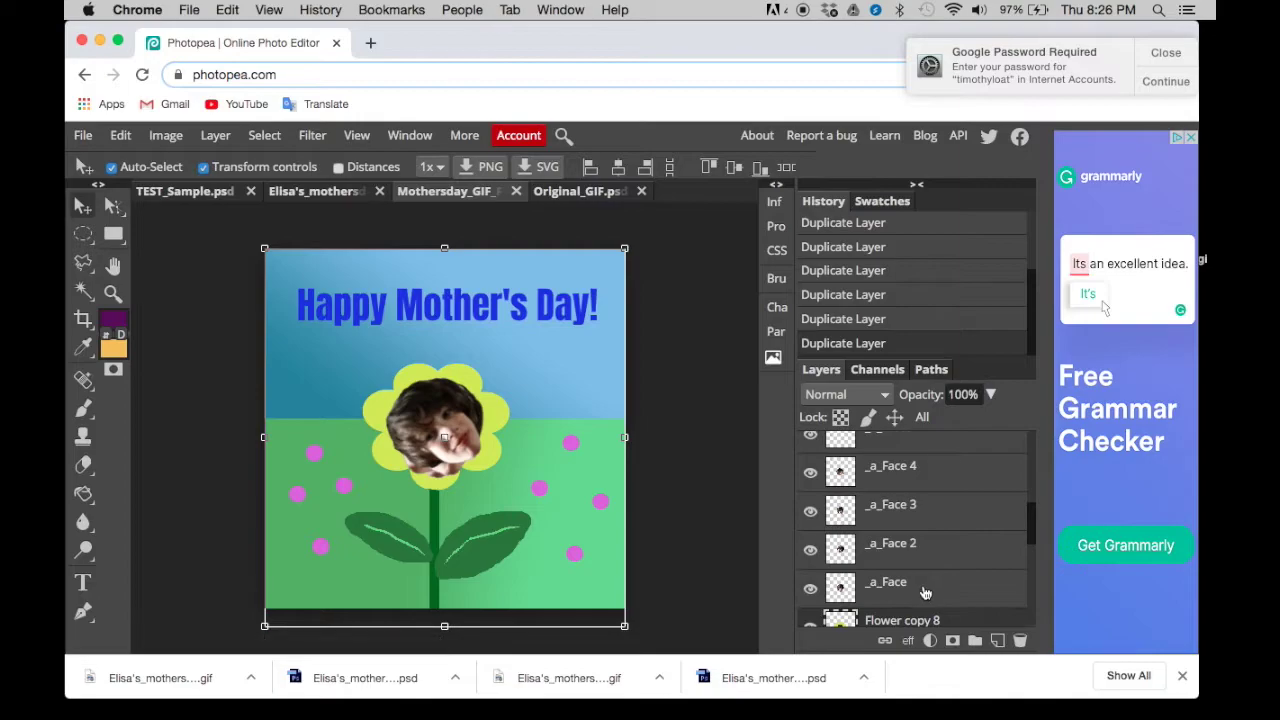
click(924, 592)
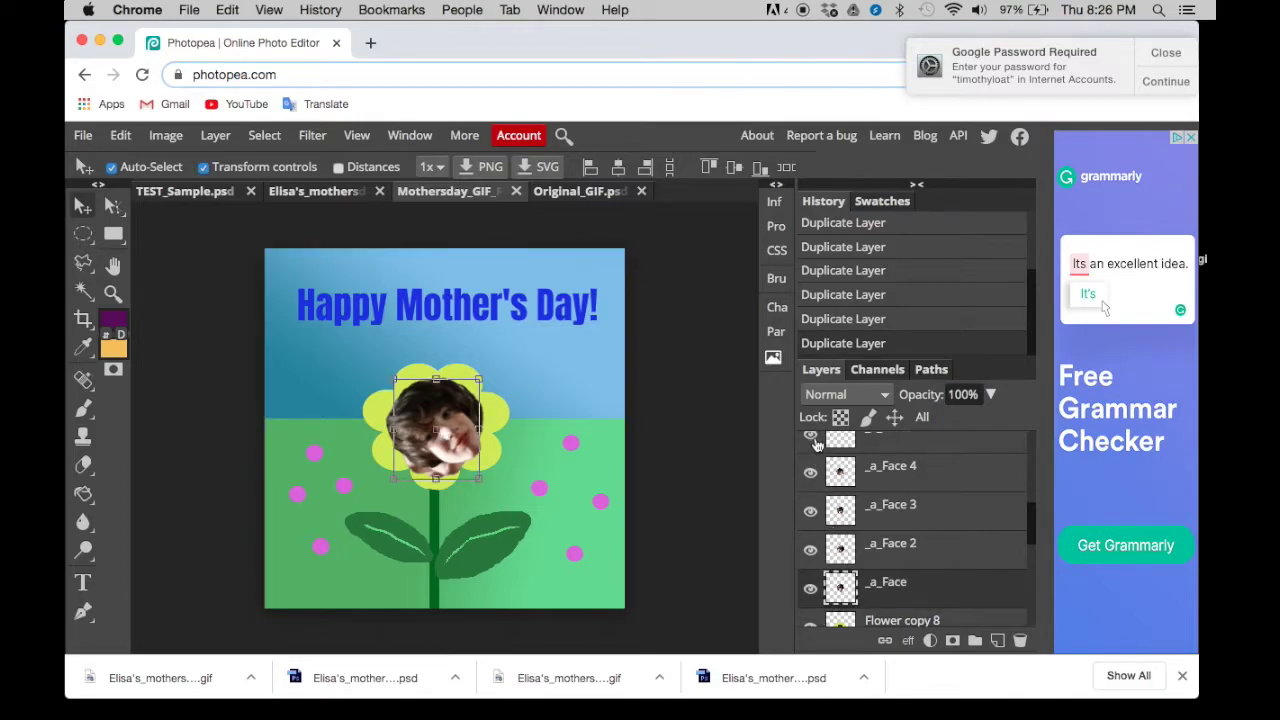
click(810, 471)
click(810, 510)
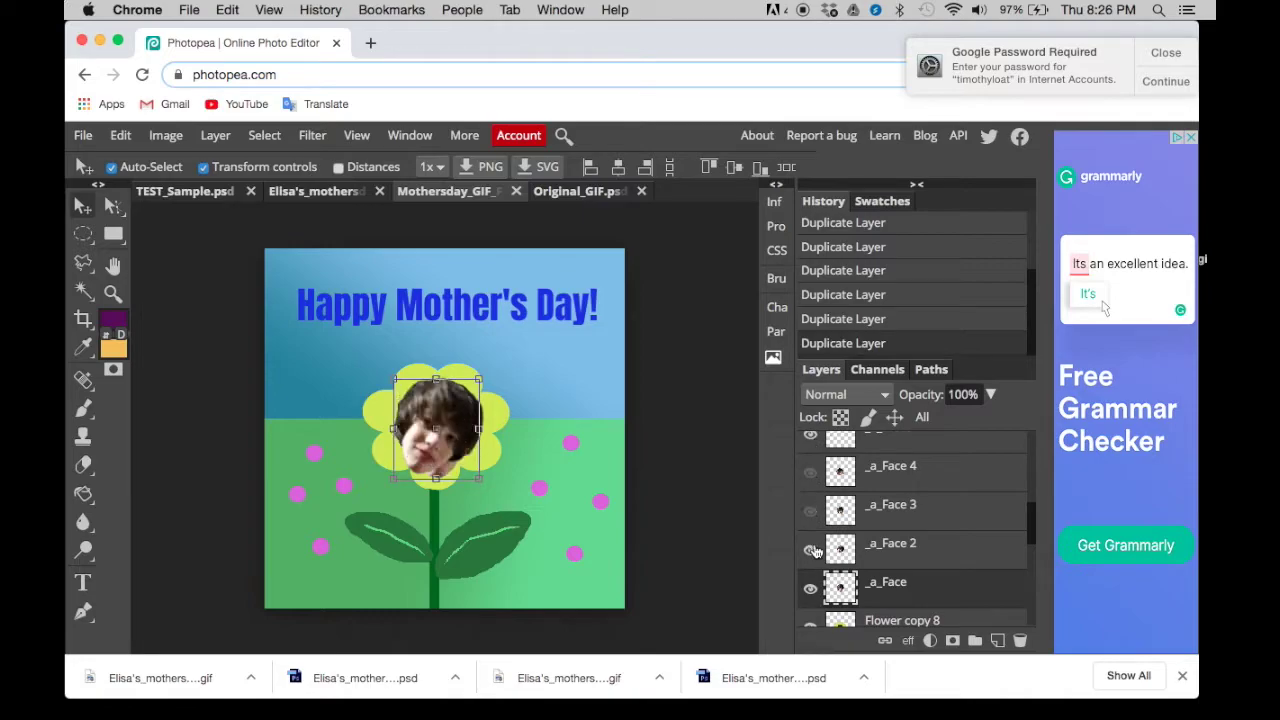
click(810, 549)
scroll(885, 500, down, 3)
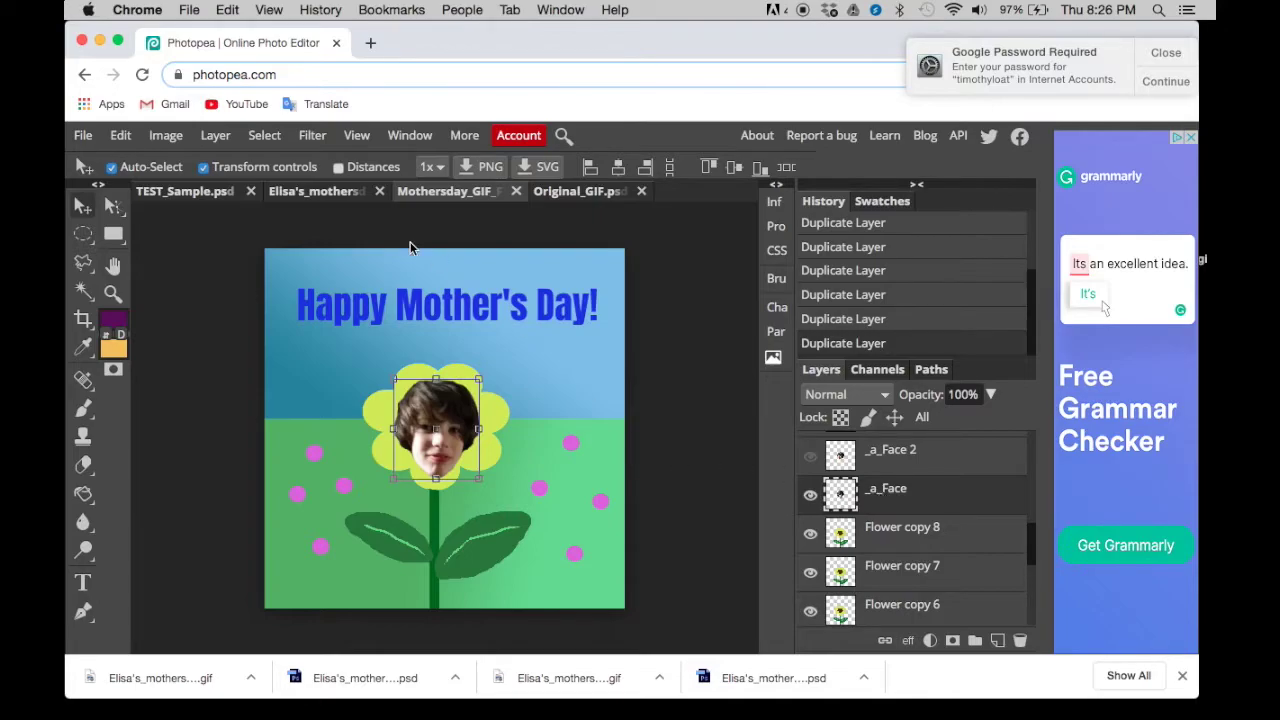
Step: Duplicate _a_Face four times, creating _a_Face copy through _a_Face copy 4
click(215, 136)
click(250, 190)
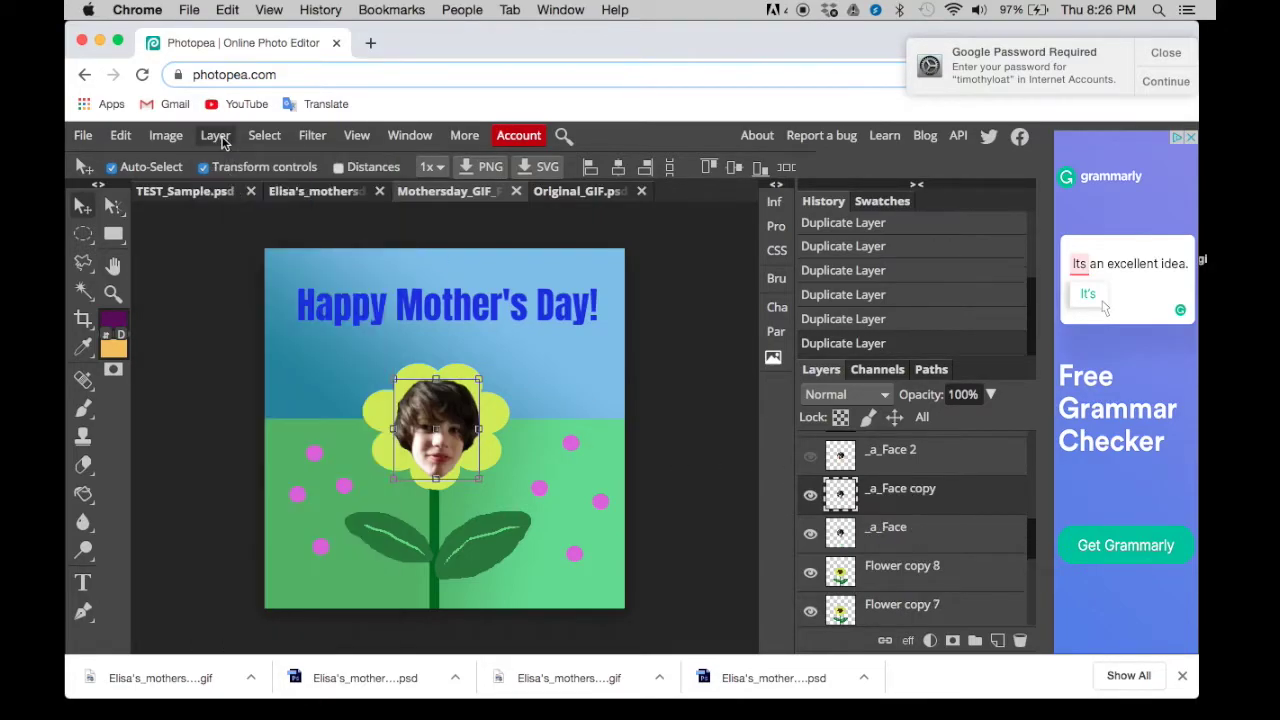
click(215, 136)
click(250, 190)
click(215, 136)
click(240, 190)
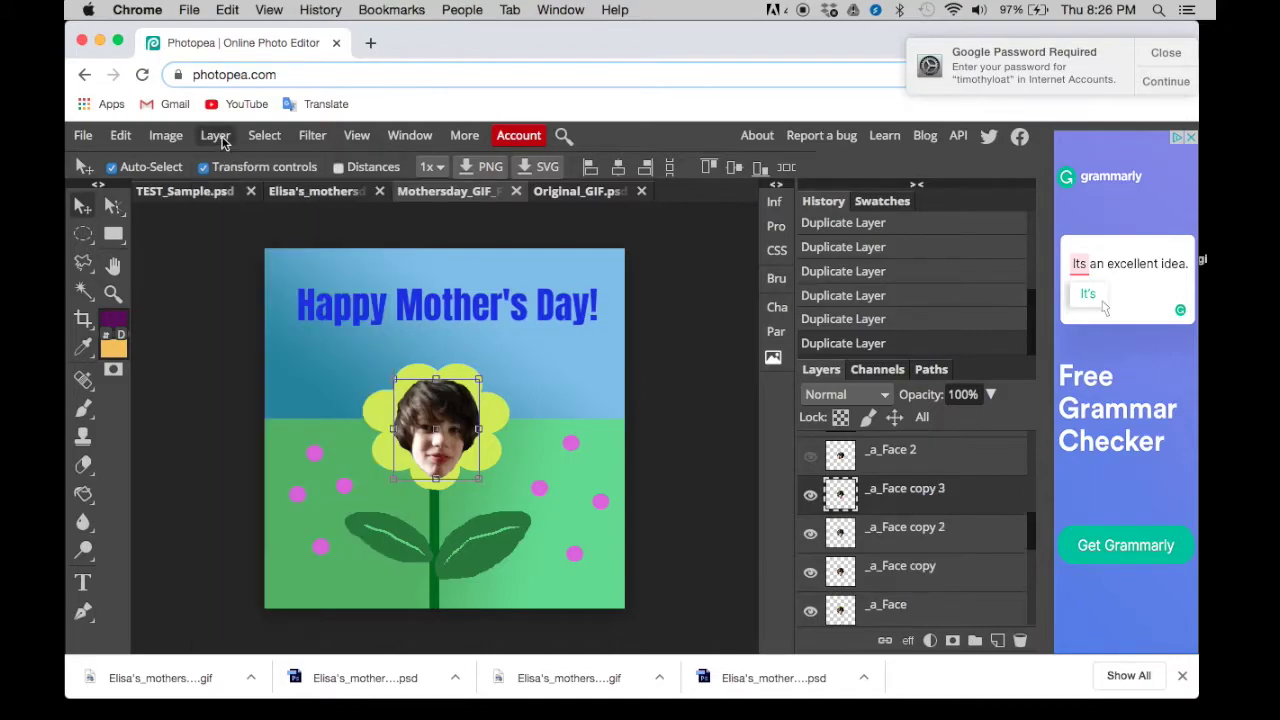
click(215, 136)
click(245, 190)
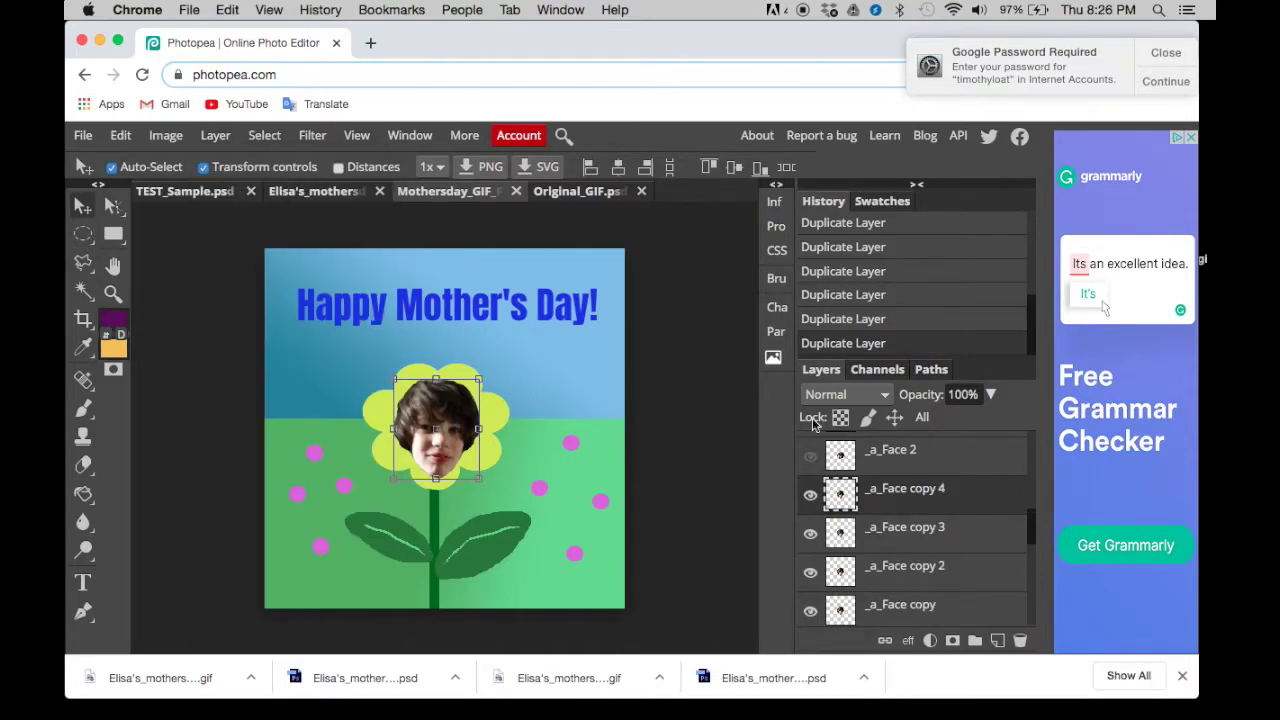
Step: Move _a_Face down the layer stack to sit between Flower copy and Flower
scroll(897, 515, down, 4)
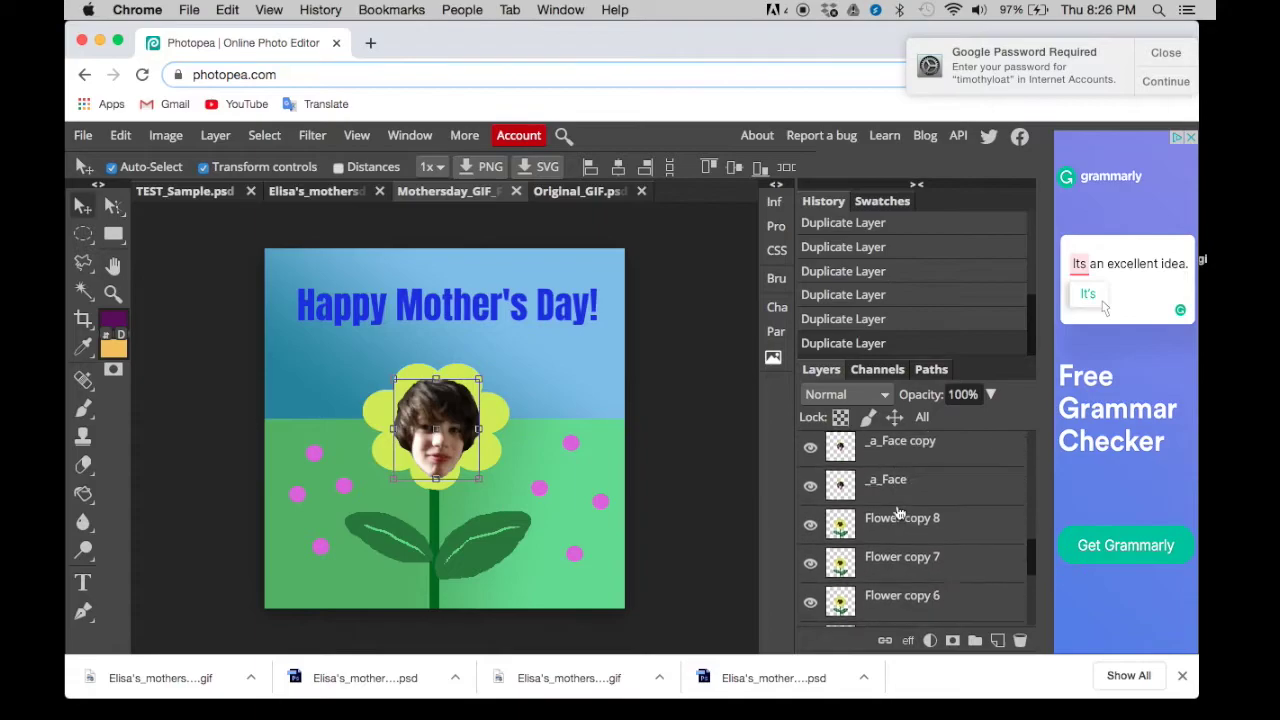
scroll(897, 515, down, 3)
scroll(899, 513, up, 7)
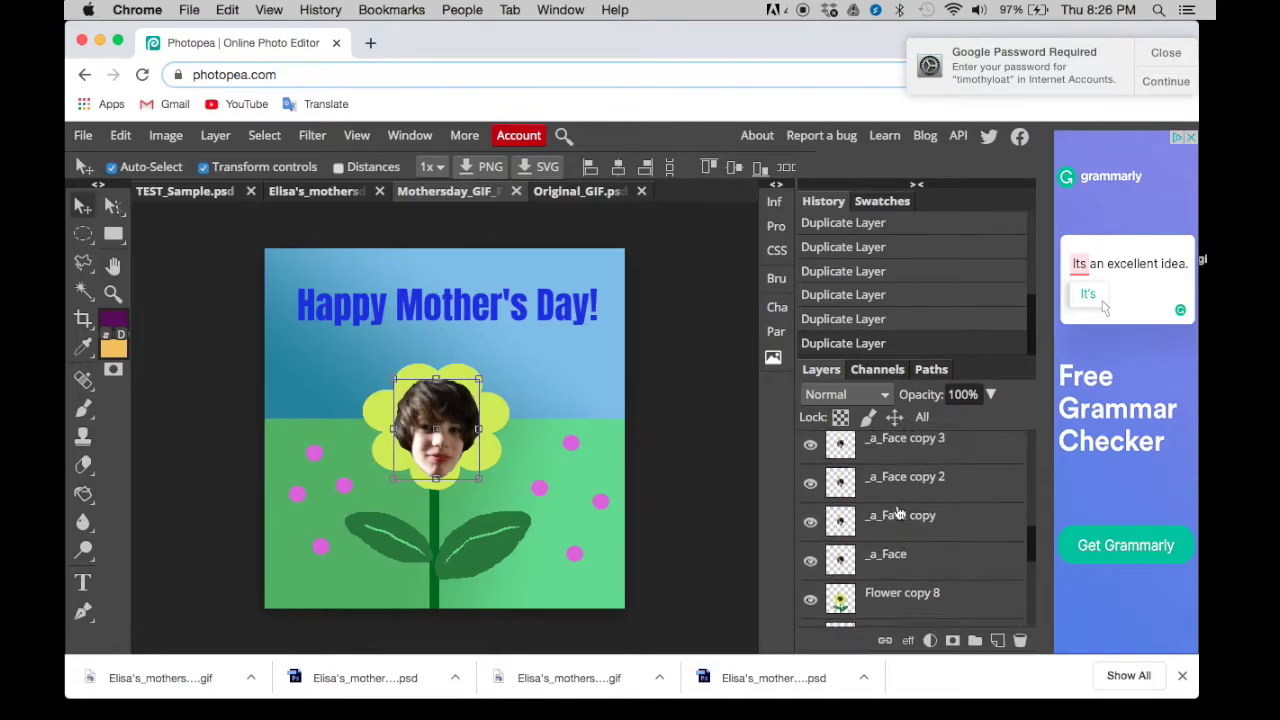
scroll(899, 513, down, 4)
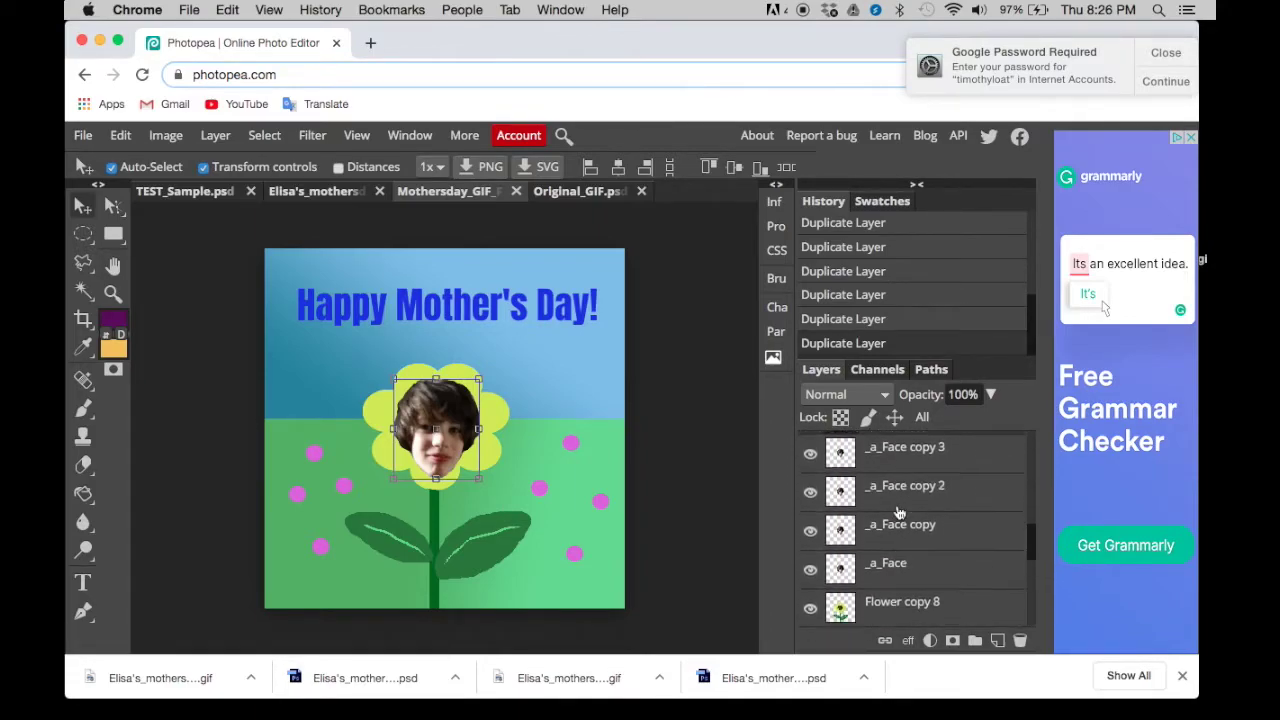
scroll(899, 513, up, 2)
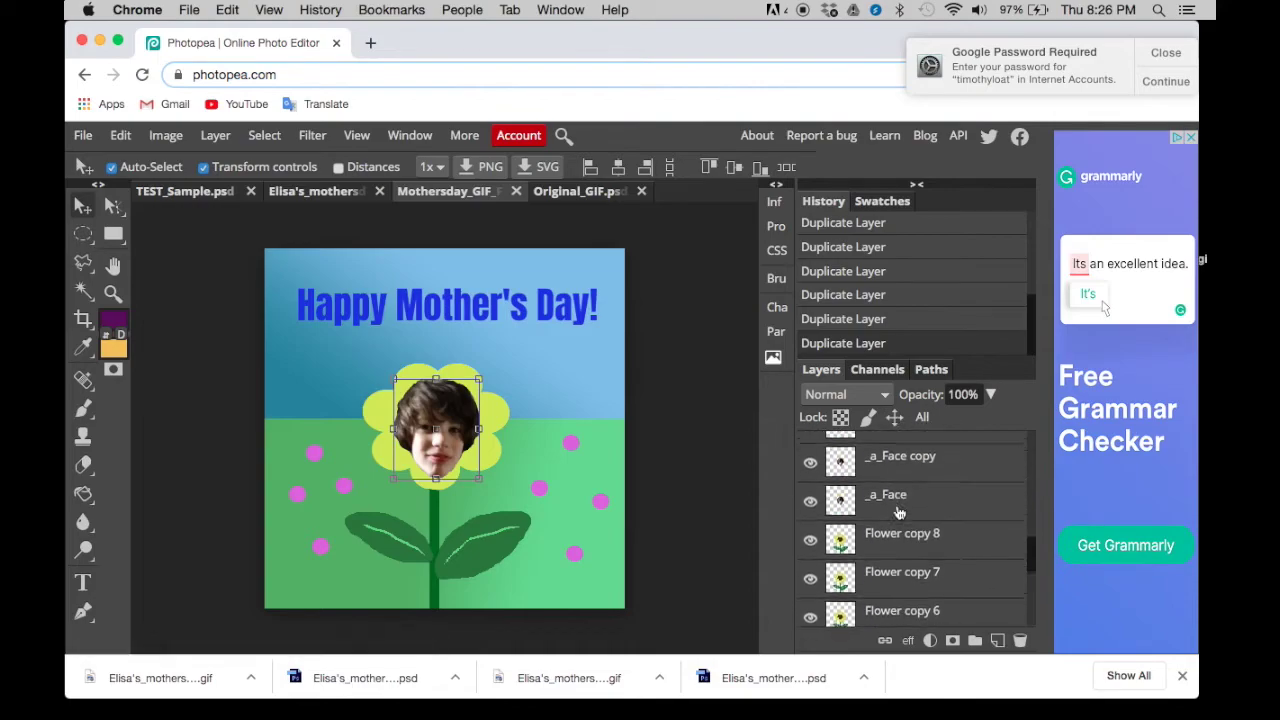
scroll(899, 513, down, 4)
scroll(899, 513, up, 5)
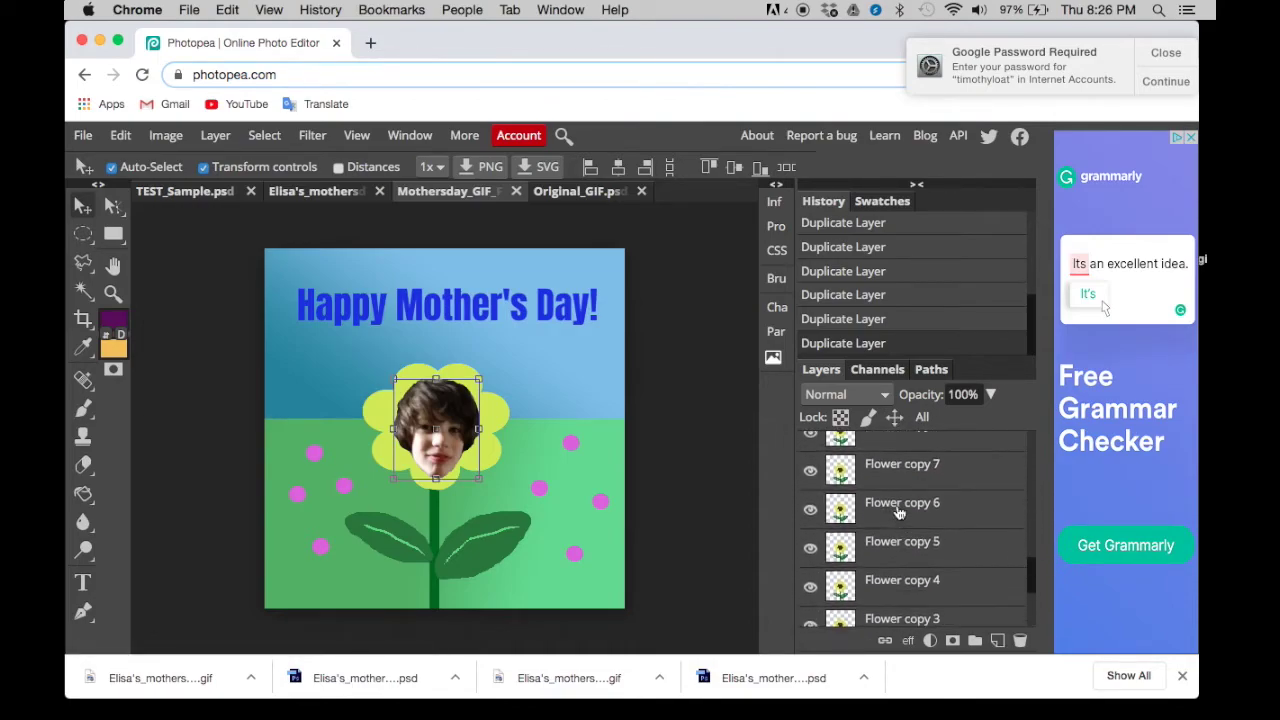
click(896, 525)
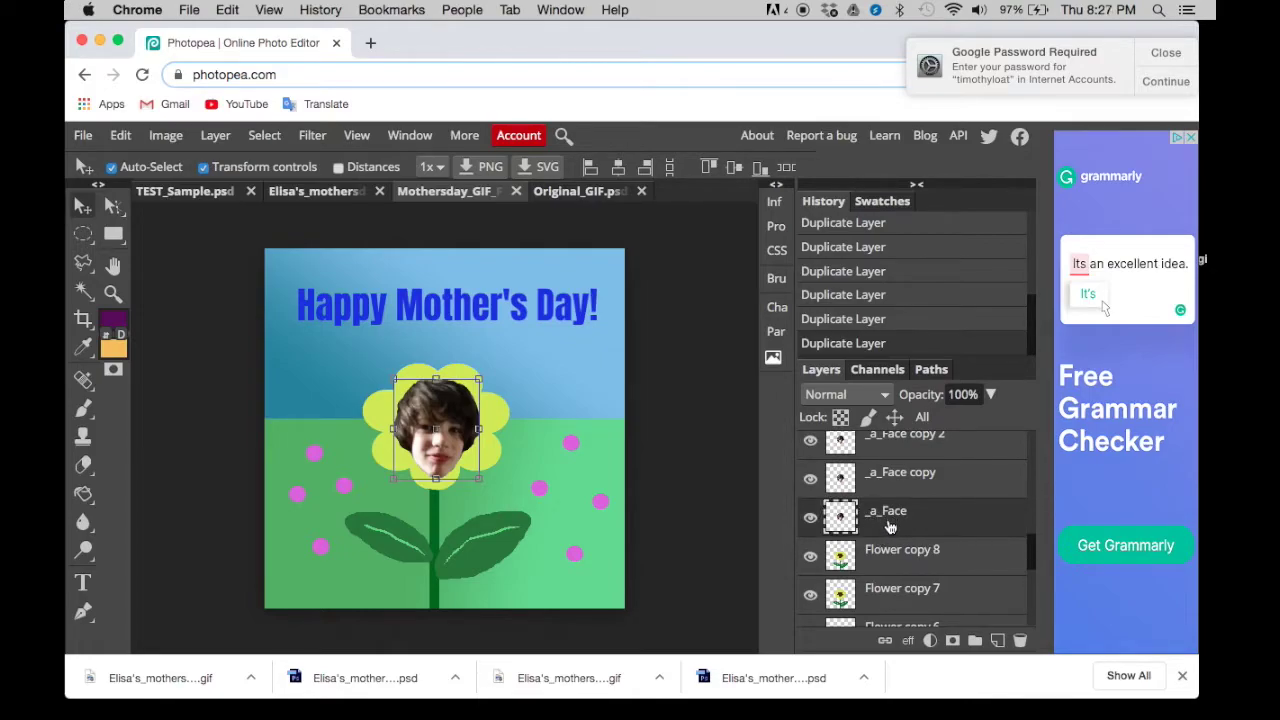
drag(890, 527, 890, 538)
drag(890, 598, 886, 621)
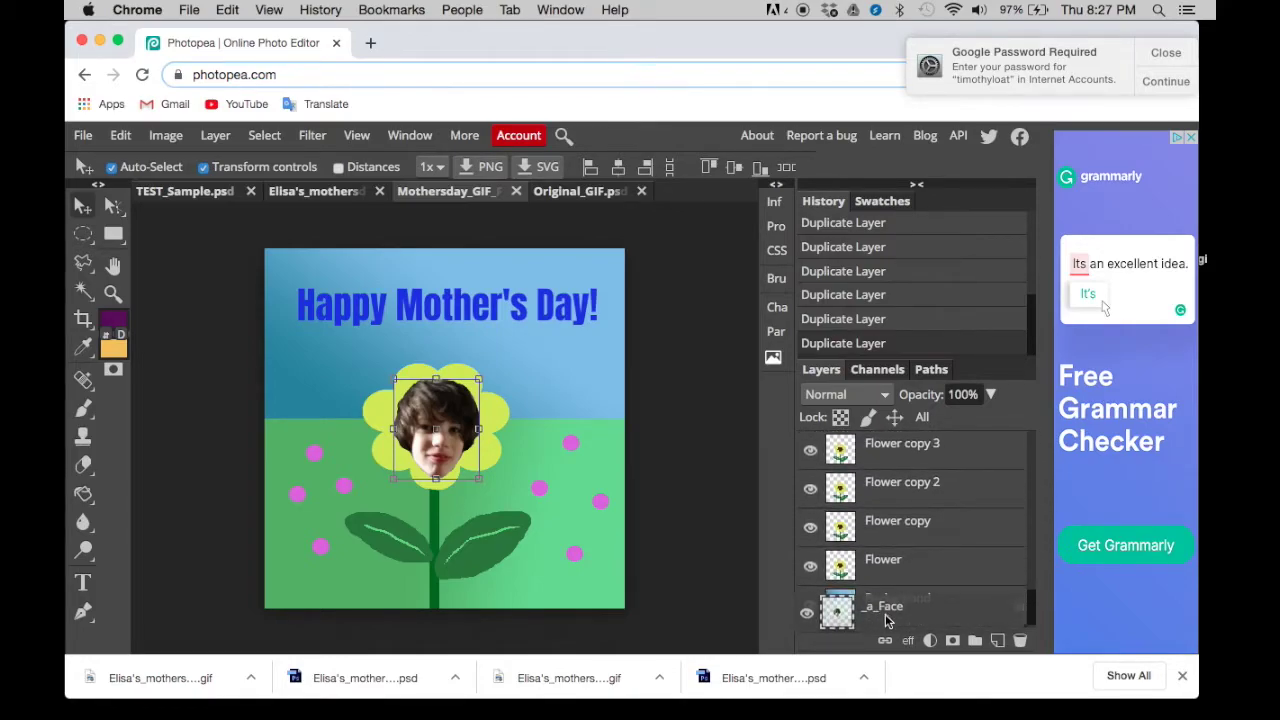
drag(884, 548, 884, 552)
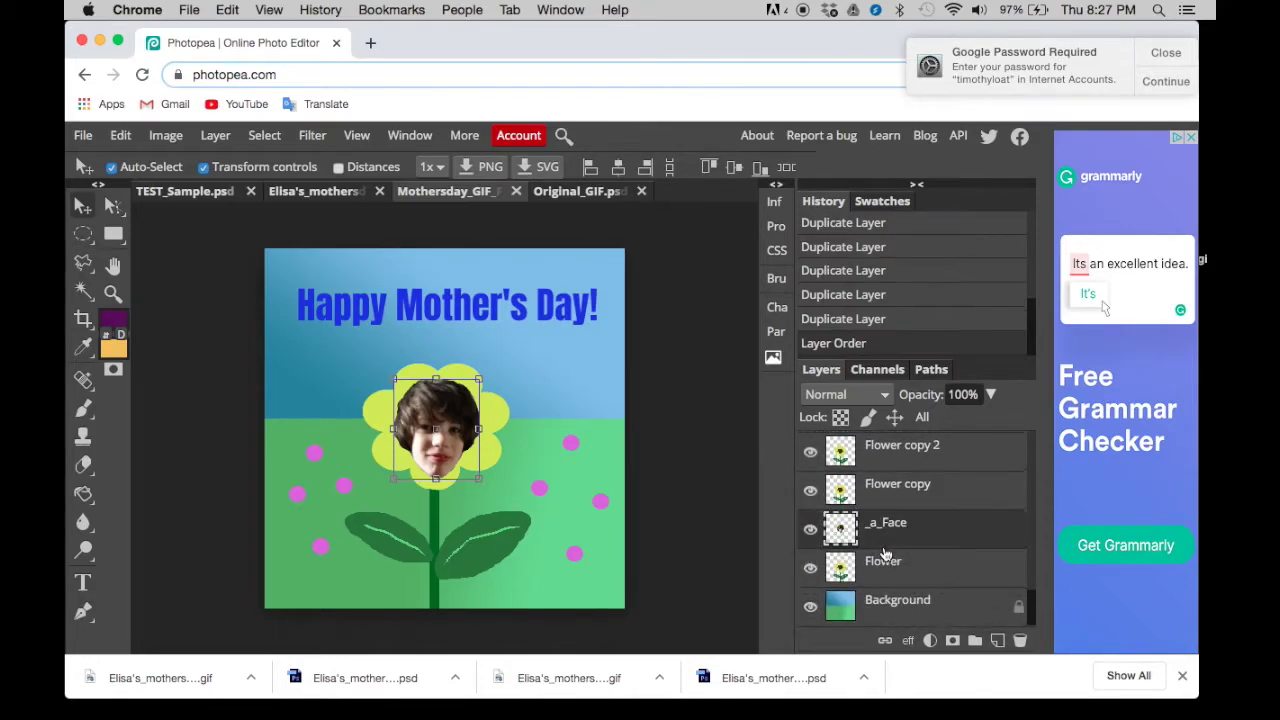
Step: Move the _a_Face copy layers down so each sits above its matching Flower copy
scroll(895, 525, up, 6)
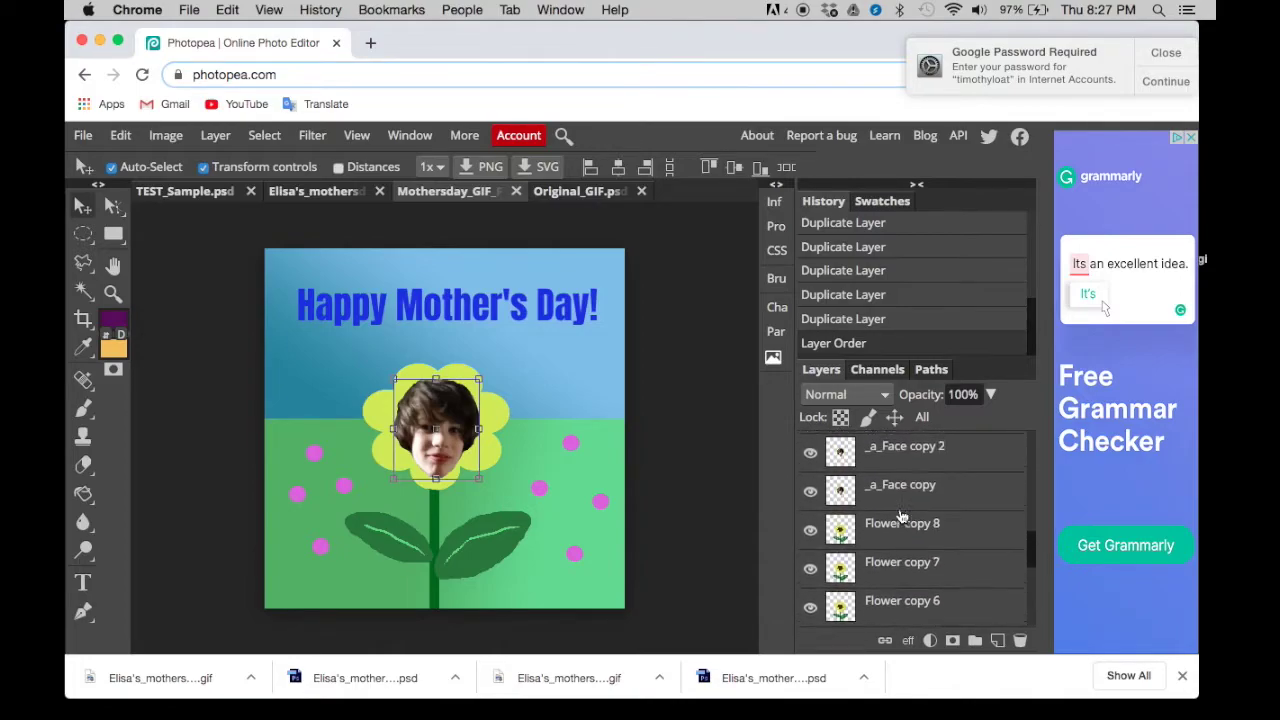
scroll(900, 516, down, 1)
drag(900, 516, 902, 581)
scroll(903, 580, down, 2)
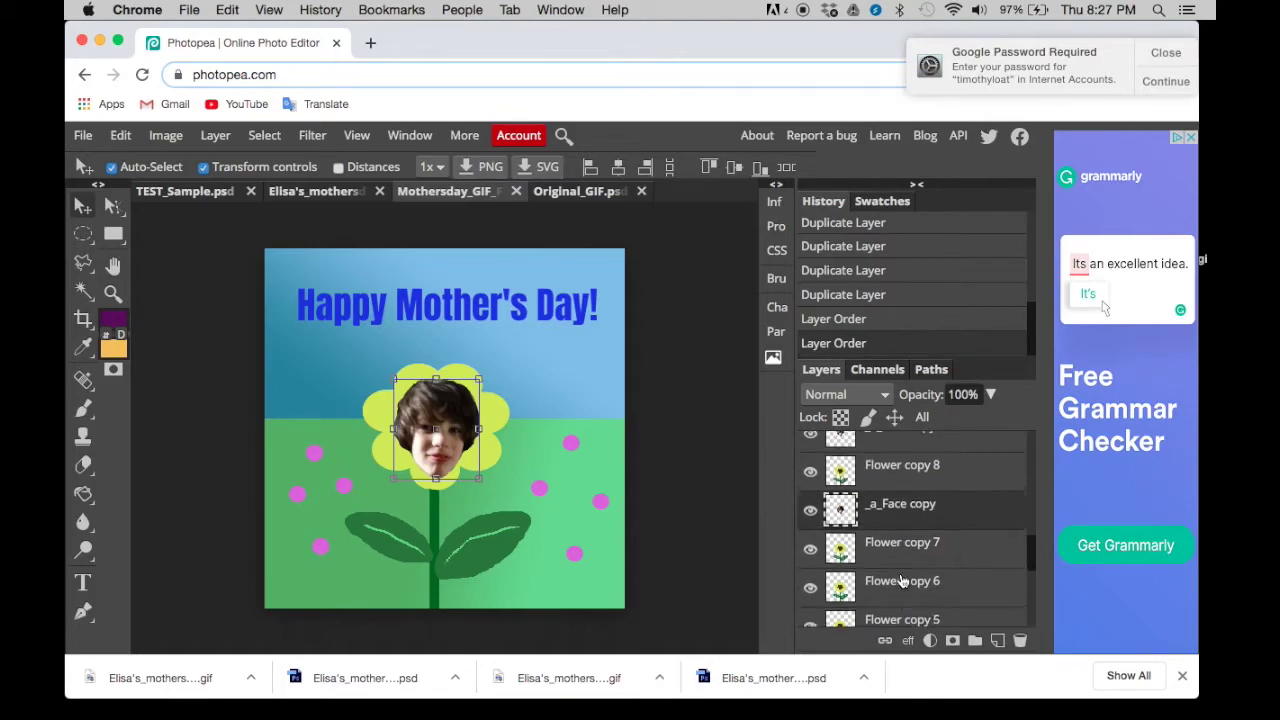
scroll(903, 490, down, 3)
scroll(900, 476, up, 1)
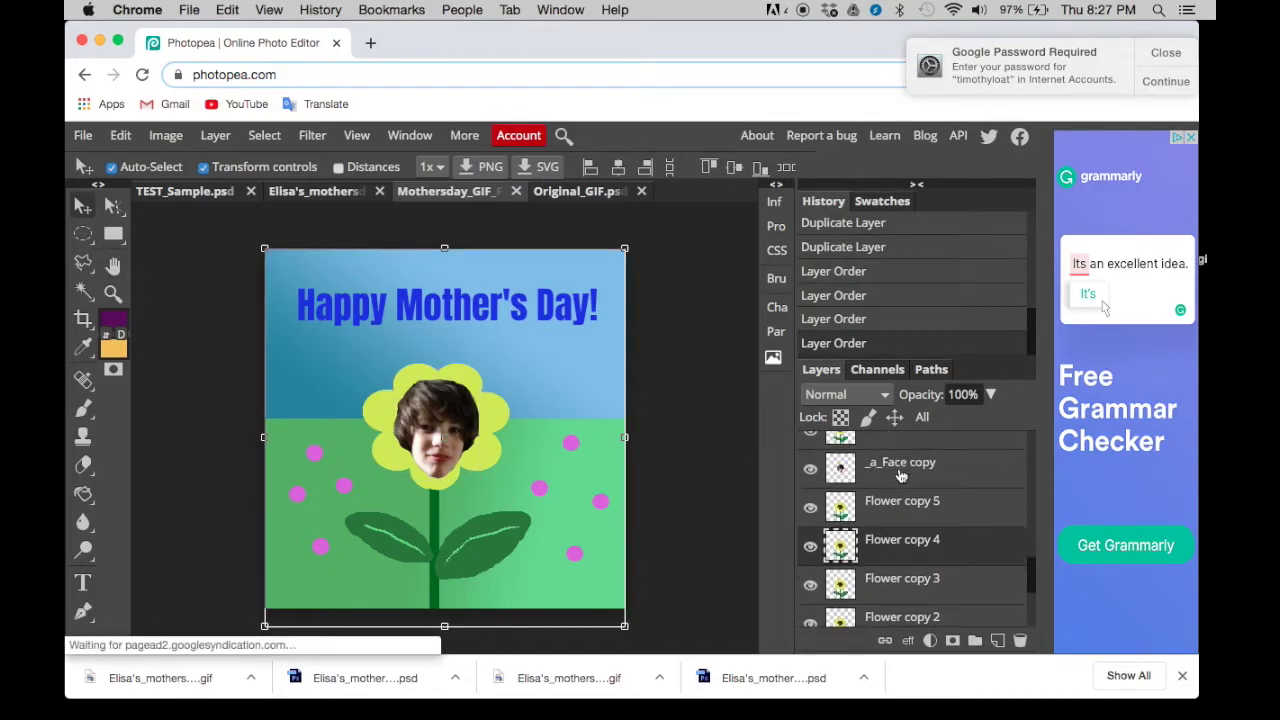
drag(900, 478, 895, 579)
scroll(903, 500, down, 3)
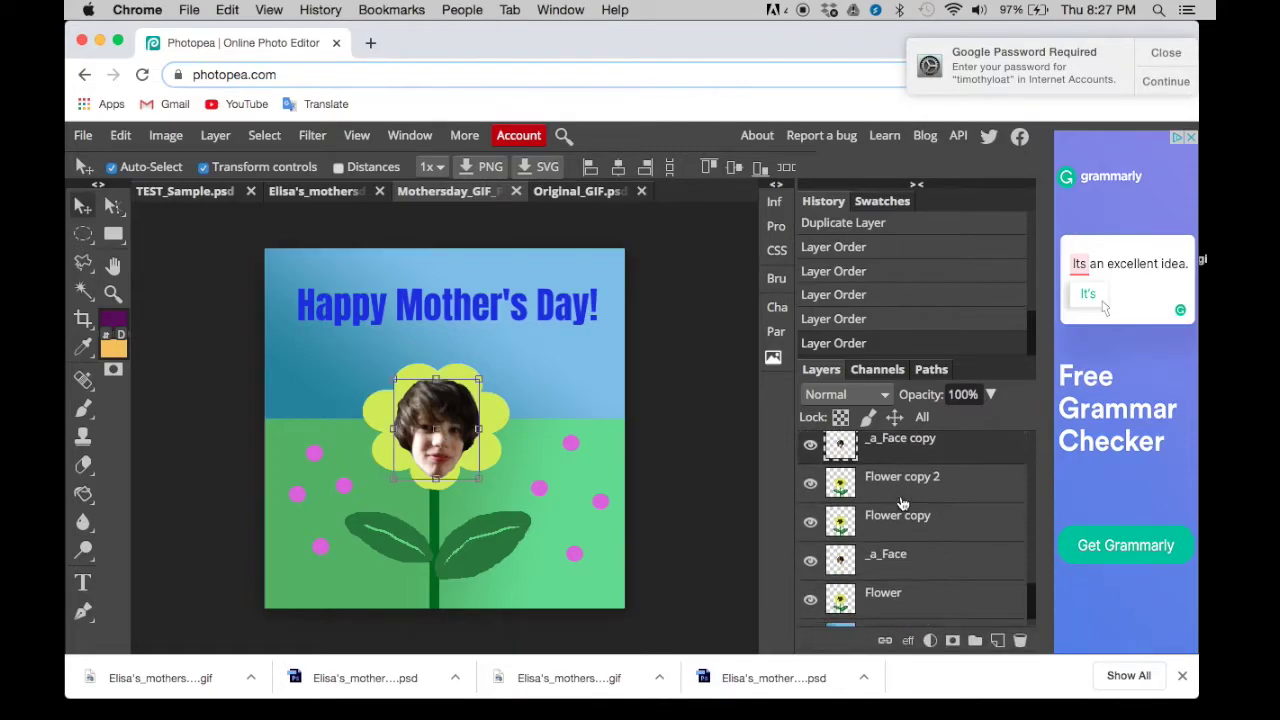
drag(898, 461, 894, 517)
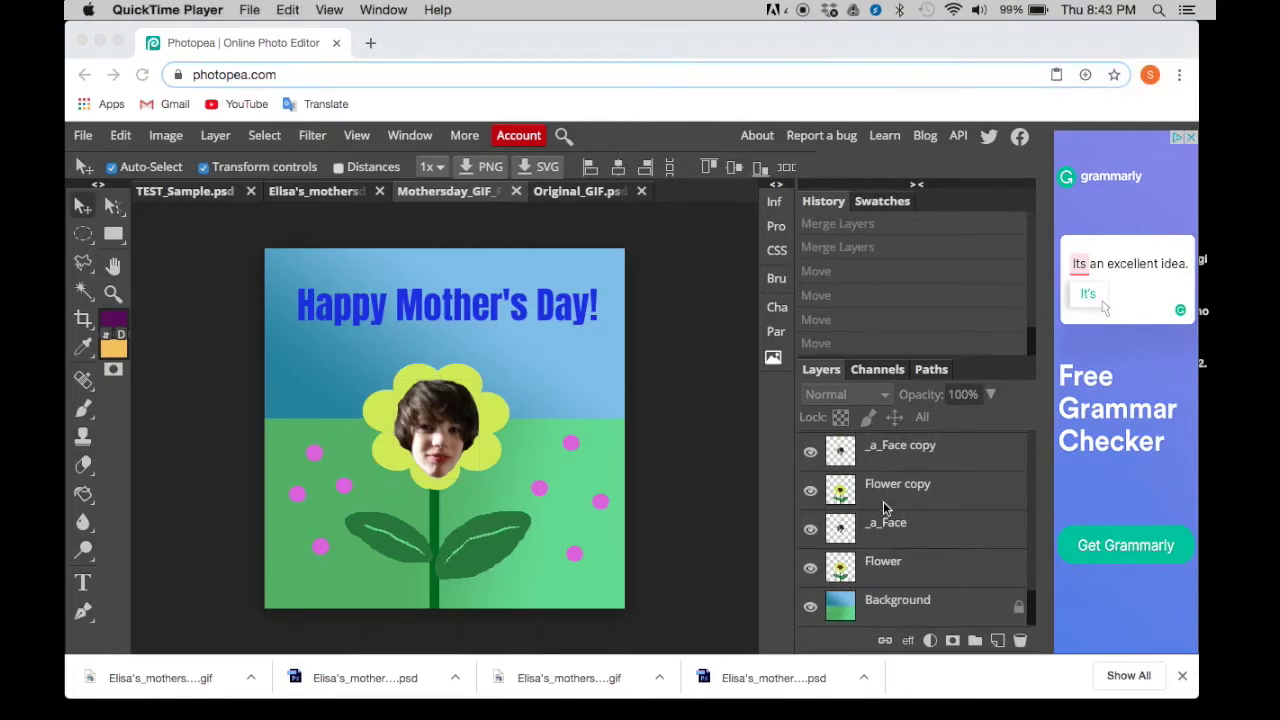
Step: Rename the Flower copy layer by adding the _a_ prefix
scroll(877, 457, up, 1)
scroll(877, 457, up, 5)
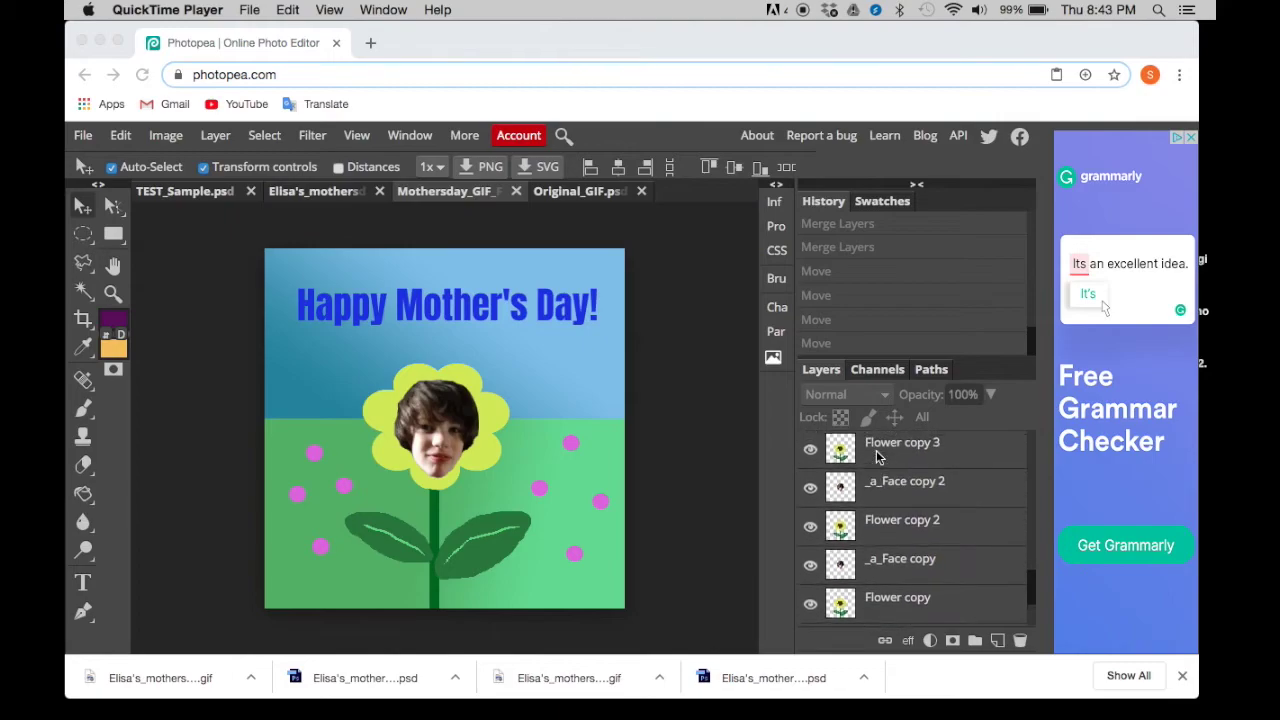
scroll(877, 457, up, 6)
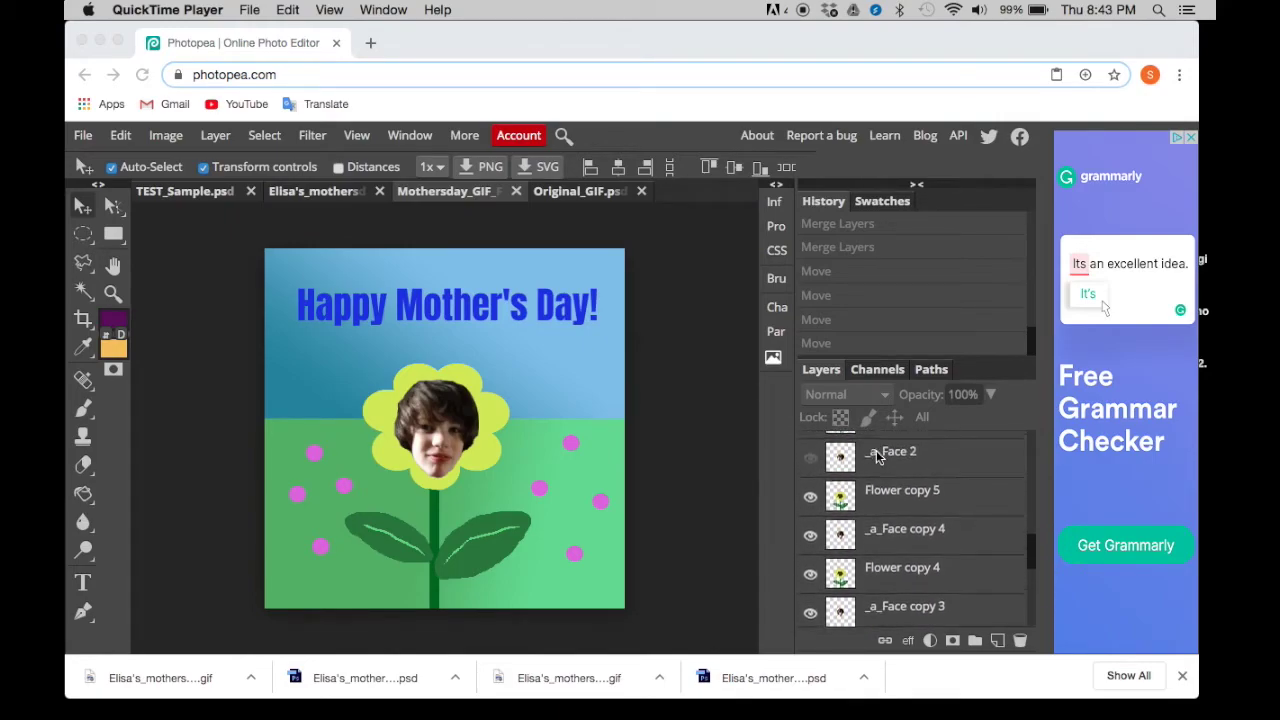
scroll(877, 457, up, 5)
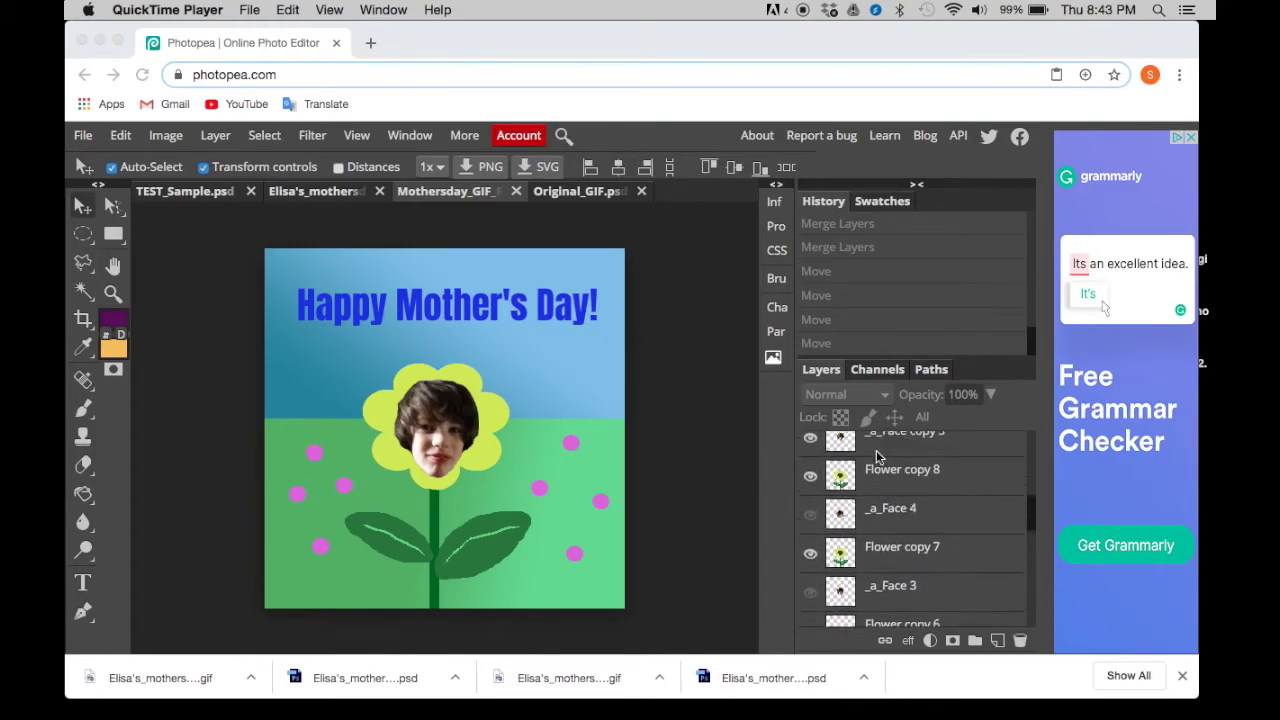
scroll(877, 457, down, 15)
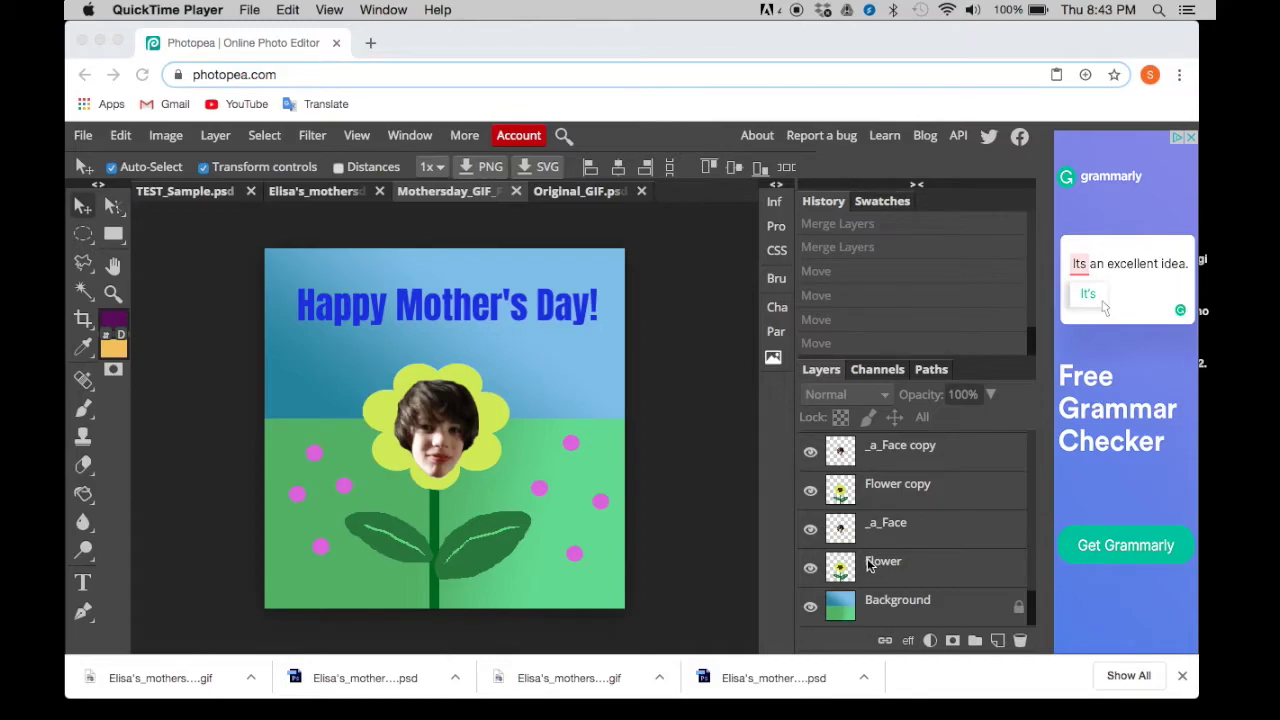
key(super+j)
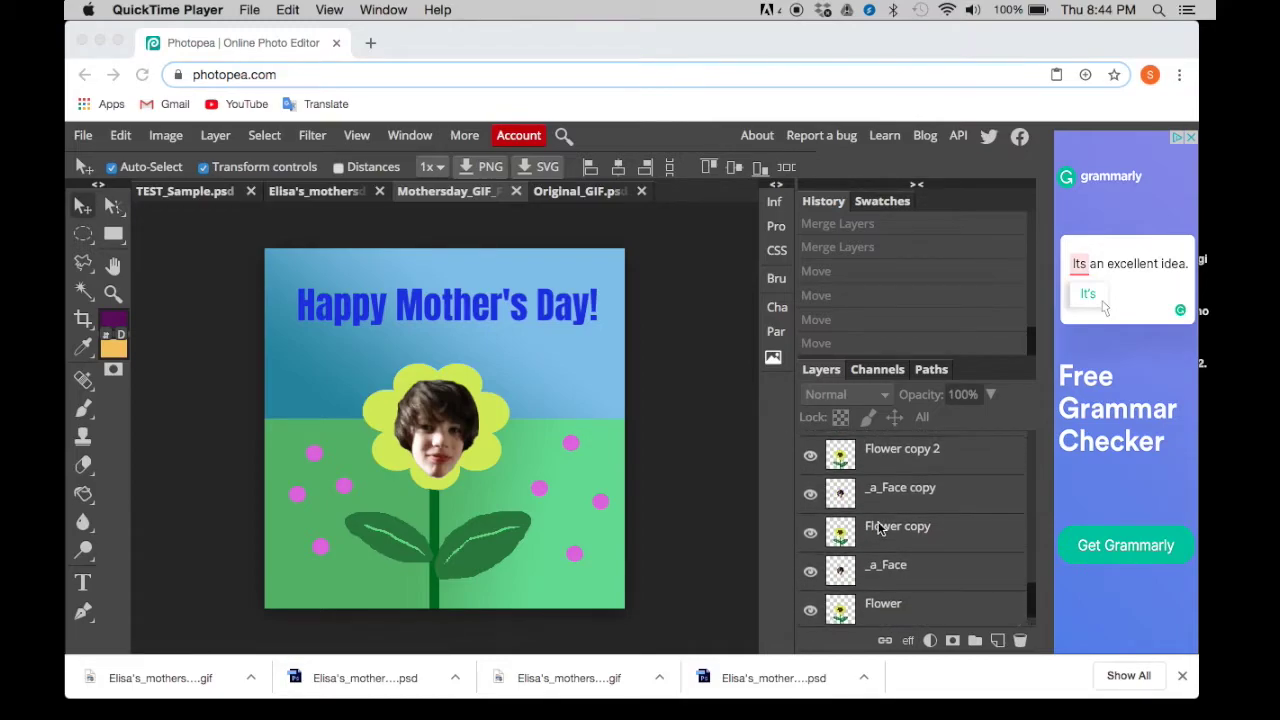
scroll(872, 526, down, 1)
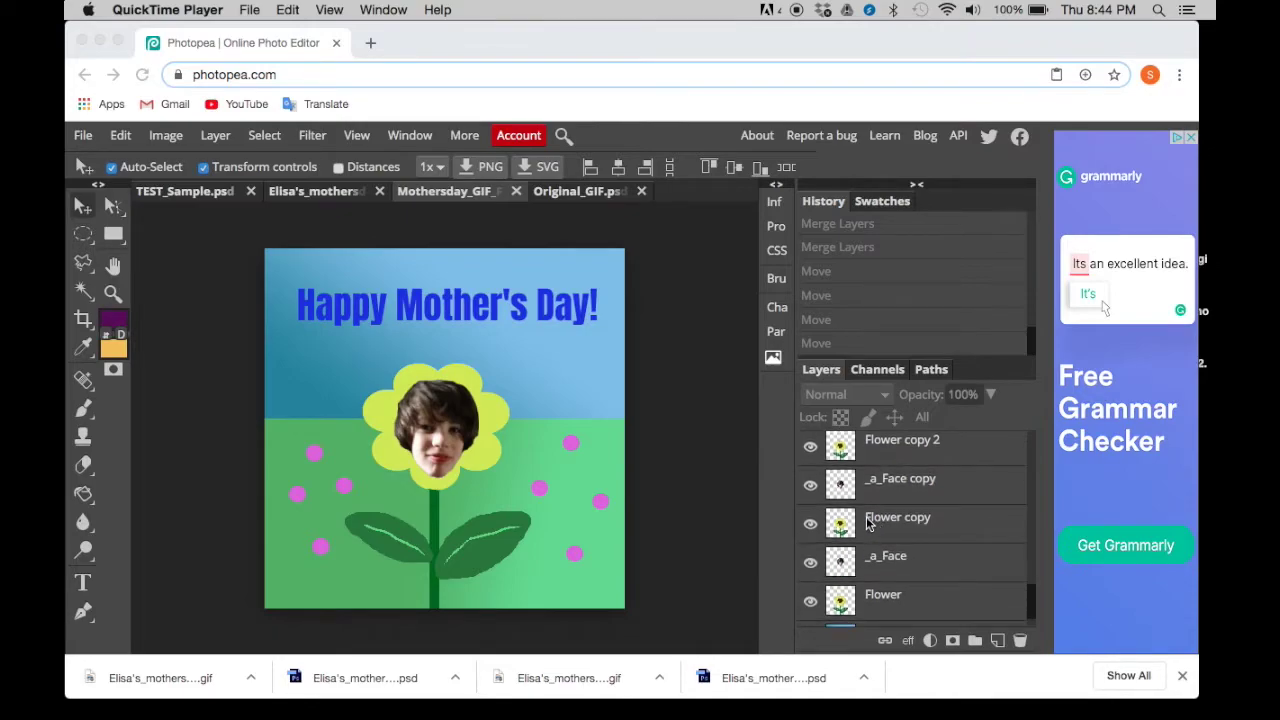
click(868, 527)
double_click(877, 526)
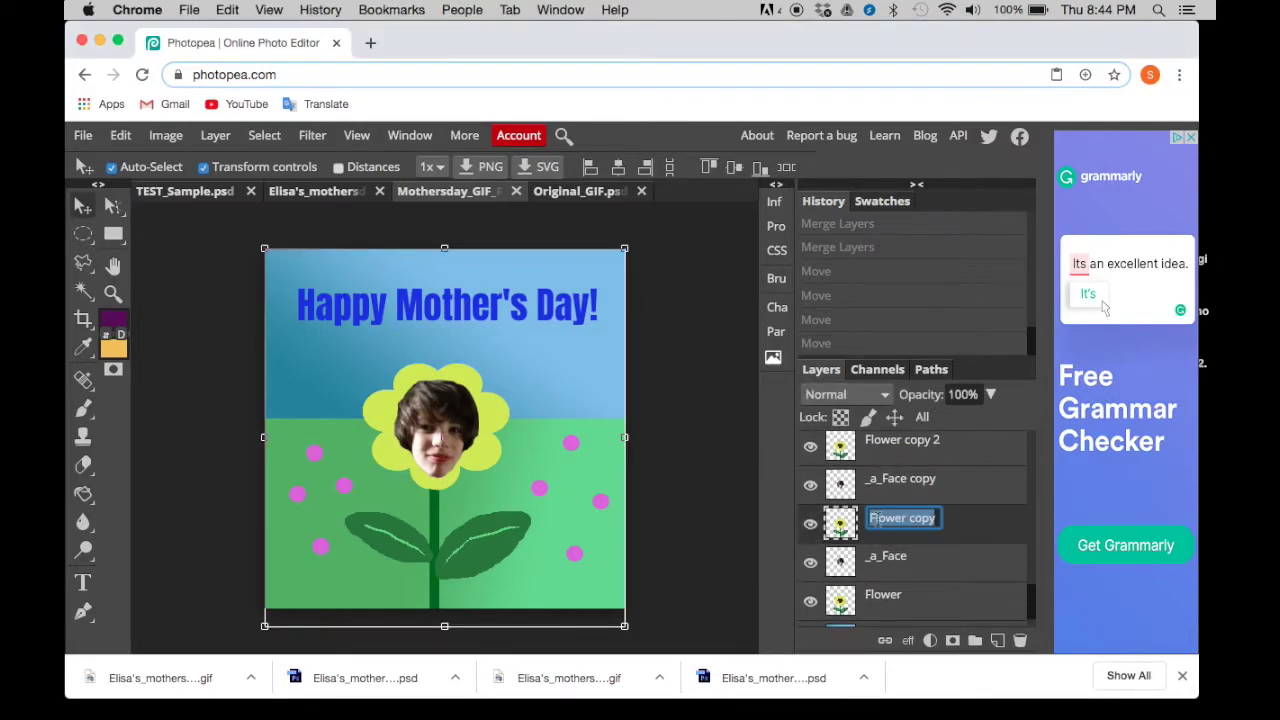
click(870, 519)
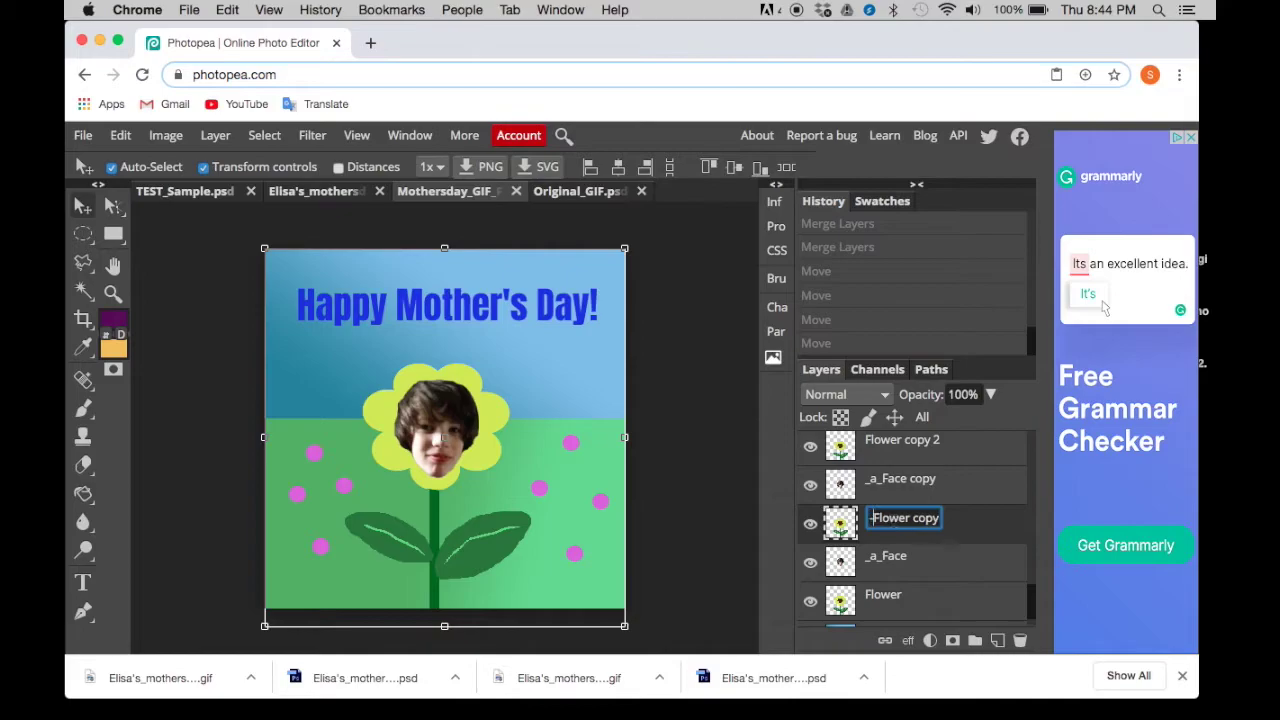
text(_a_)
key(Return)
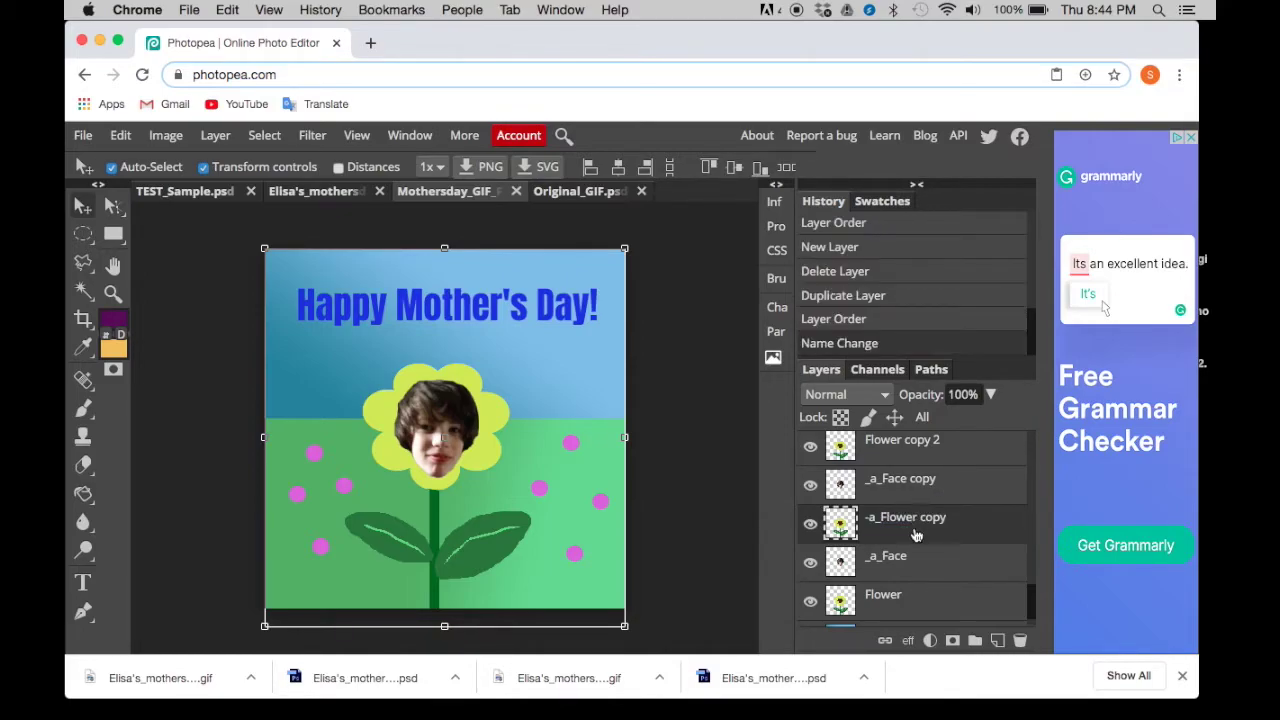
Step: Rename the Flower layer to _a_Flower
click(881, 600)
double_click(881, 597)
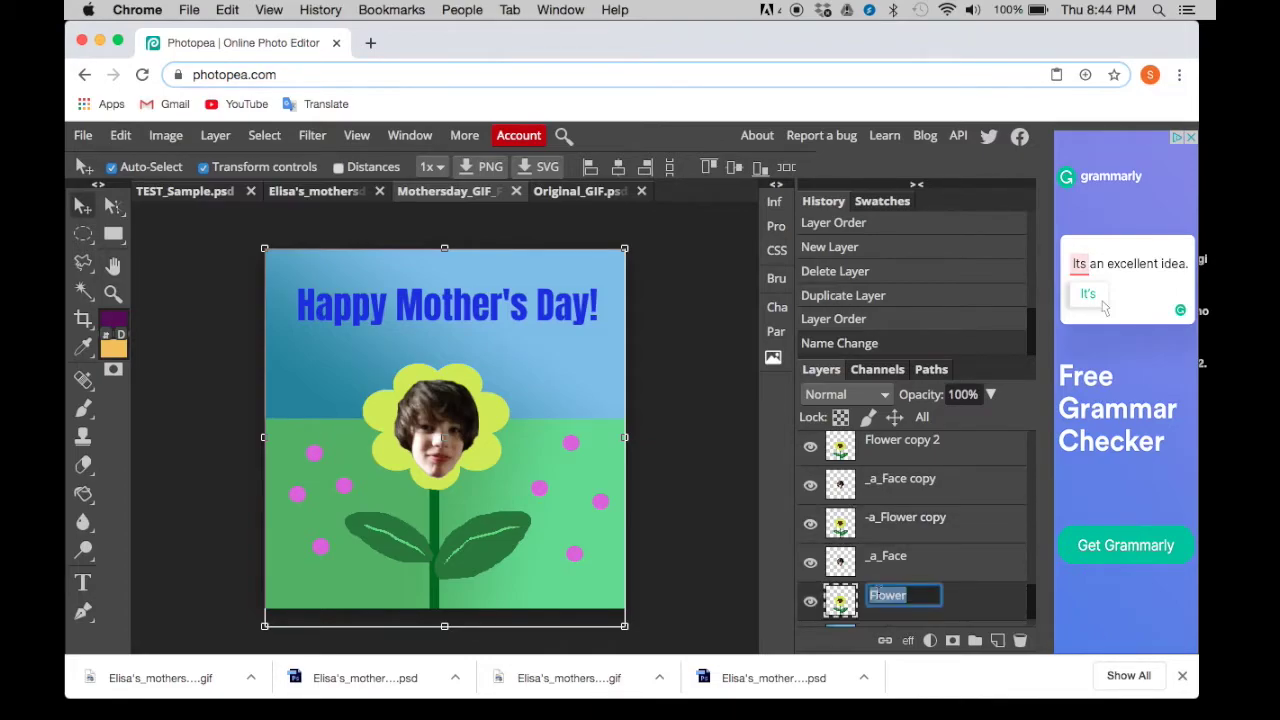
click(870, 596)
text(-)
key(BackSpace)
text(_)
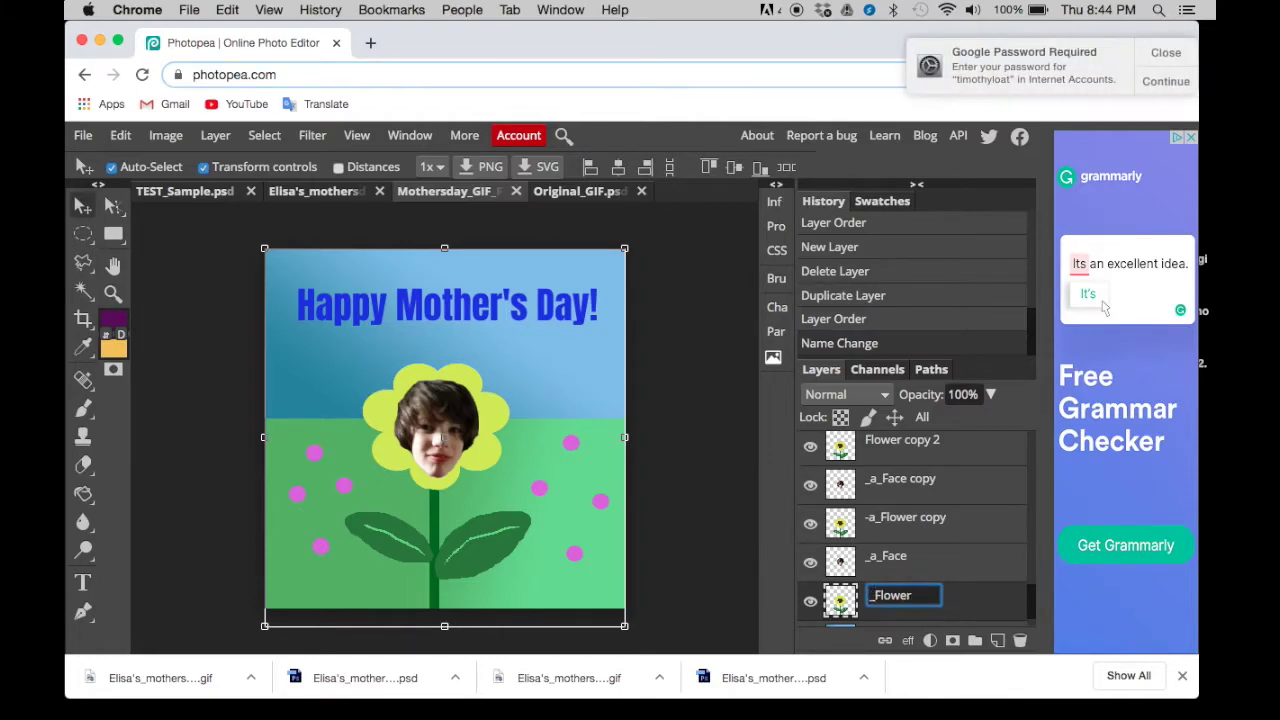
text(a_)
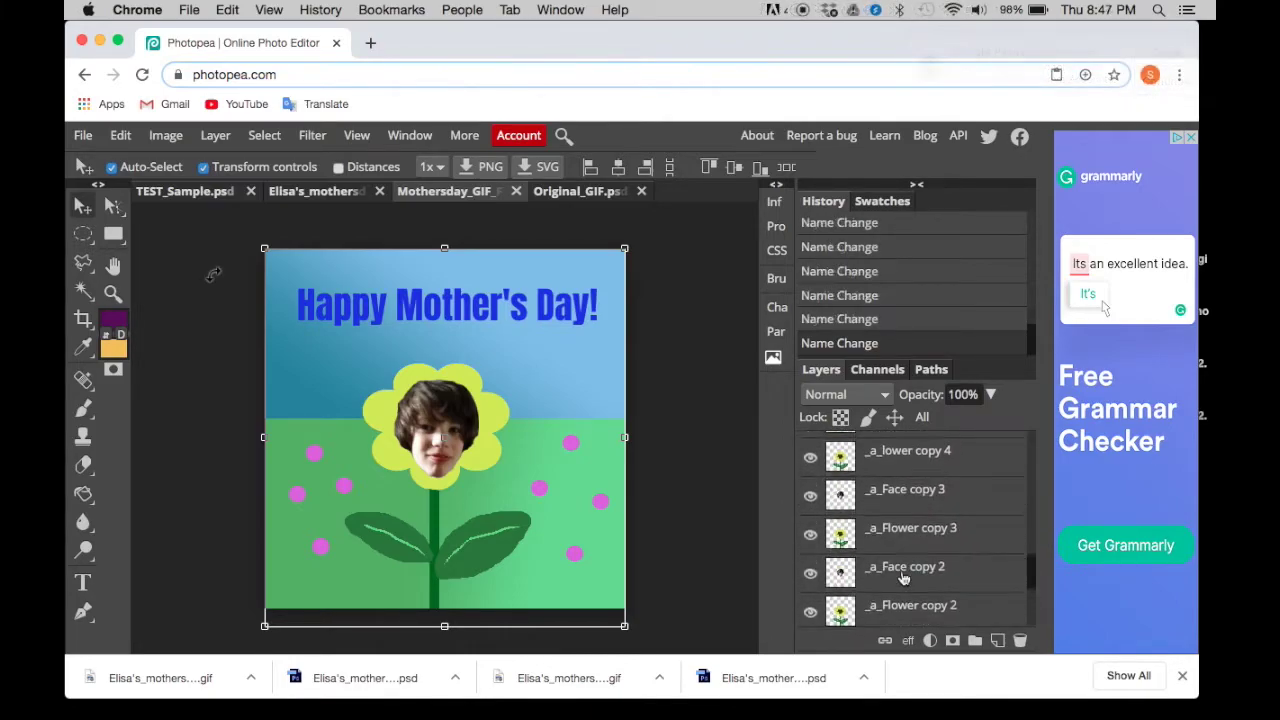
scroll(903, 578, up, 5)
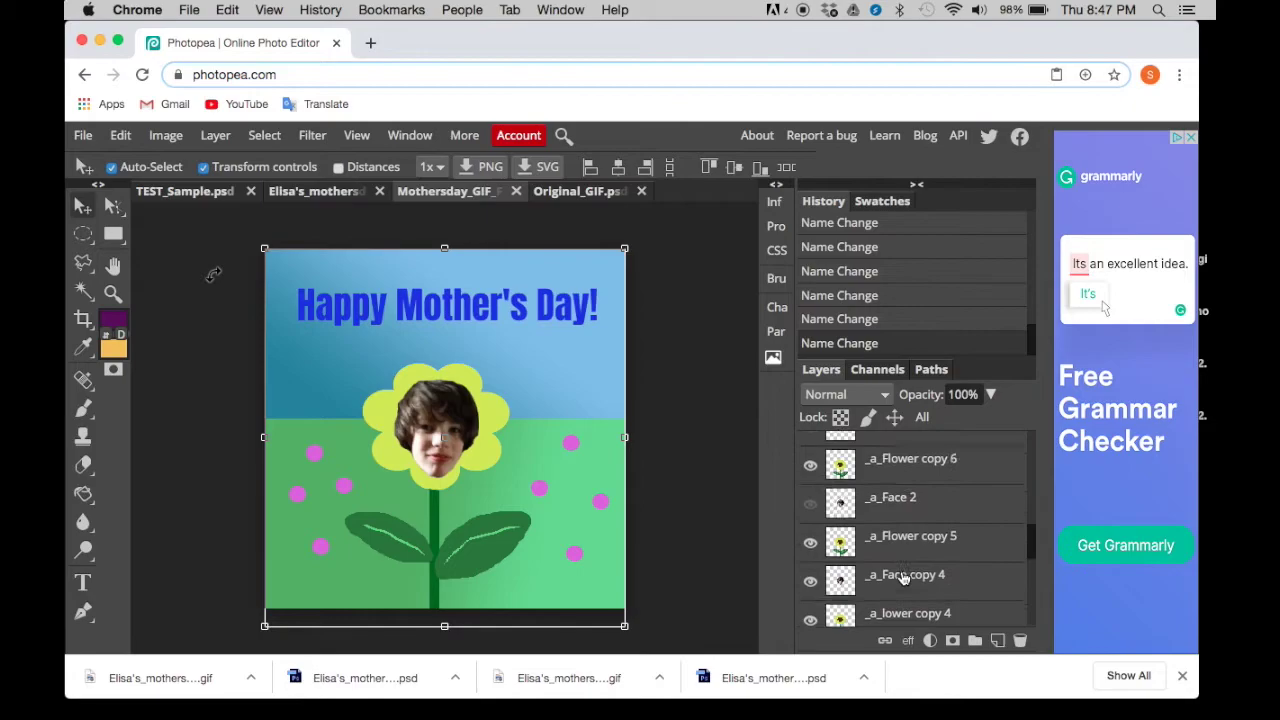
scroll(903, 578, up, 5)
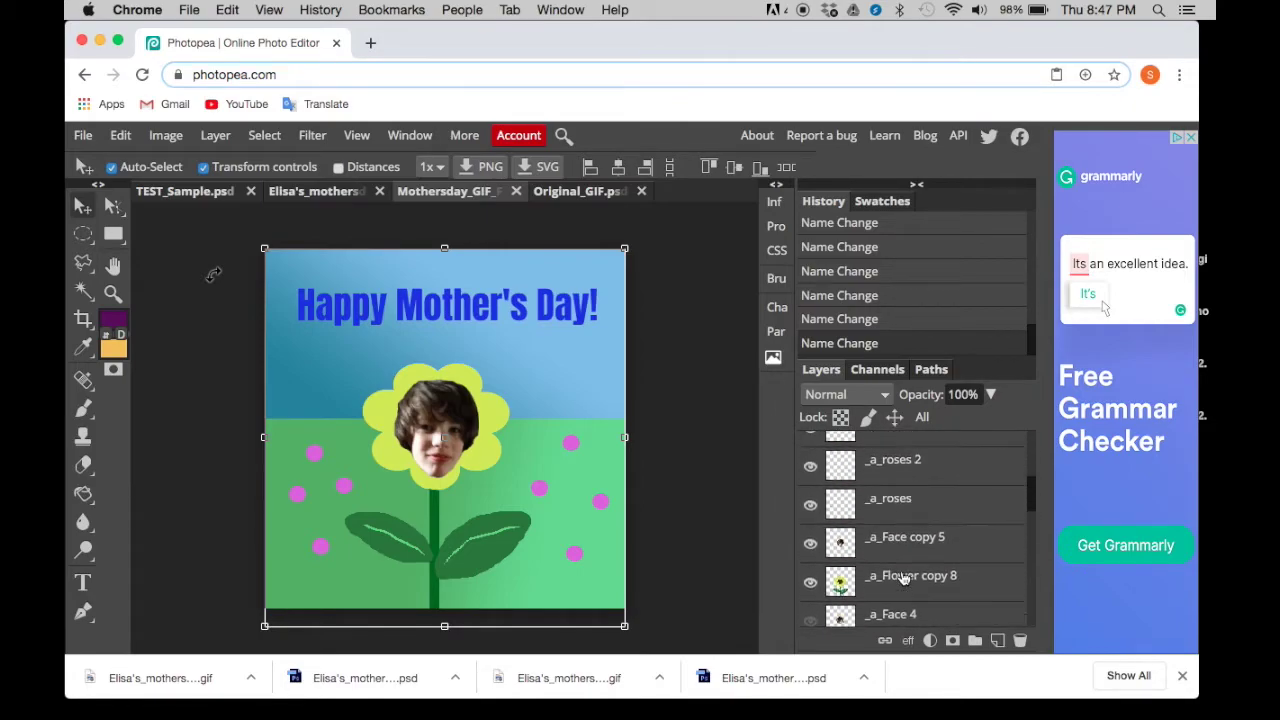
scroll(903, 578, up, 2)
scroll(903, 578, down, 5)
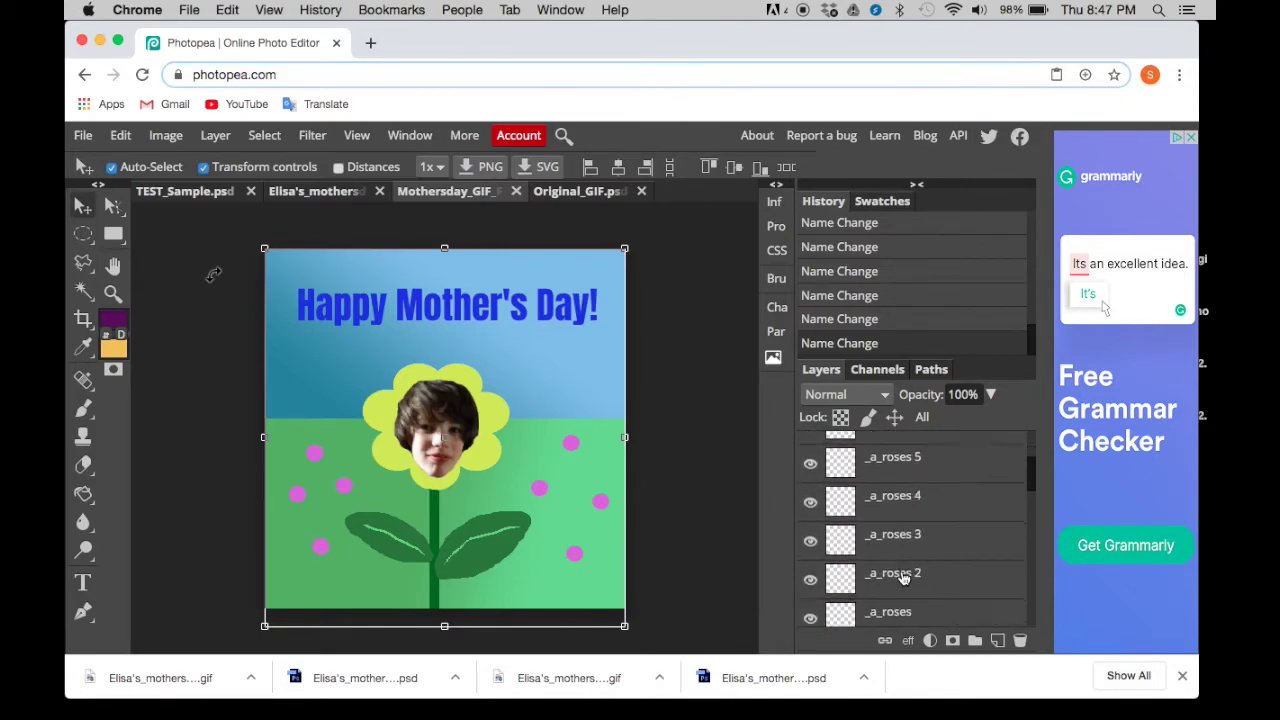
scroll(903, 578, down, 10)
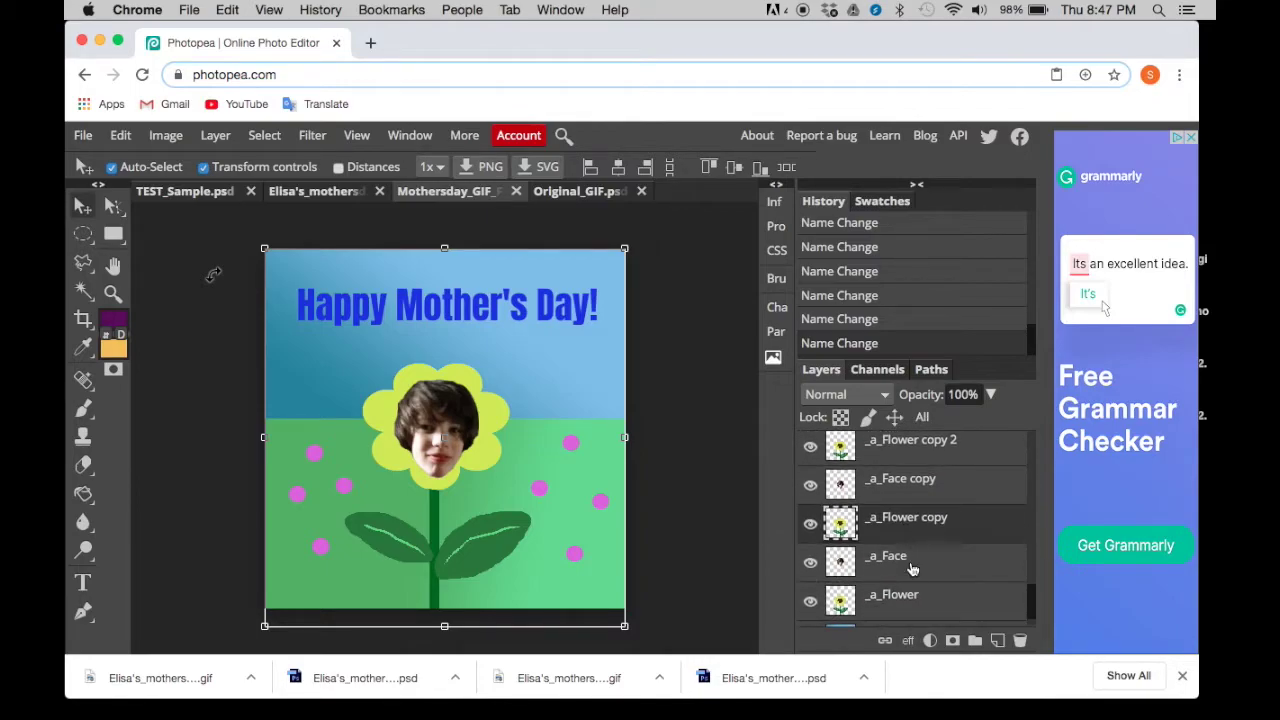
Step: Merge the selected _a_Face and _a_Flower layers into one _a_Face layer
scroll(906, 567, down, 1)
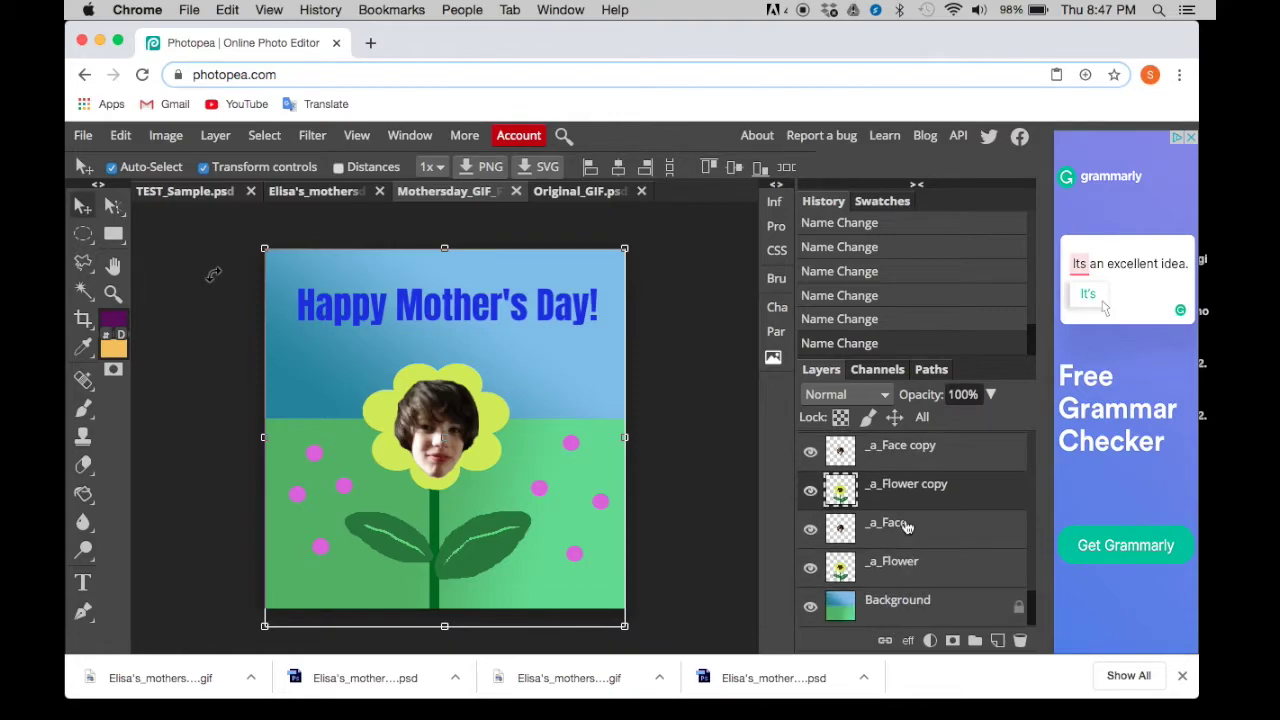
click(908, 528)
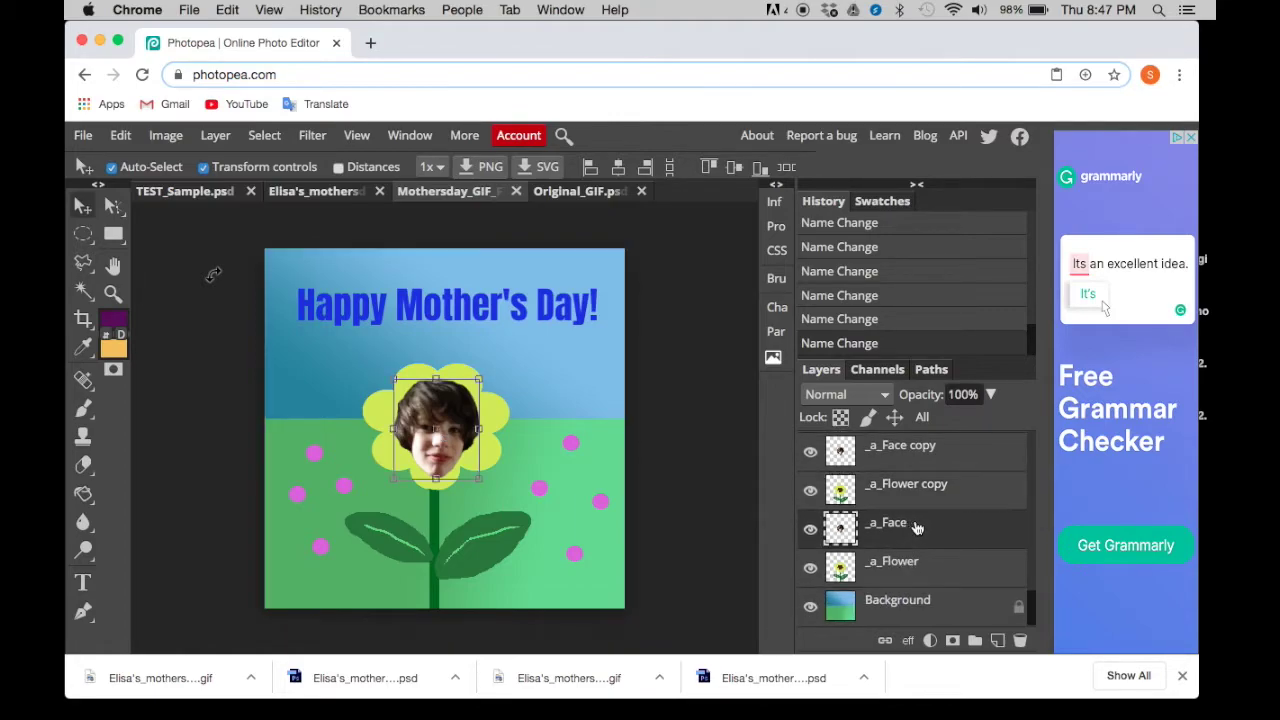
click(917, 567)
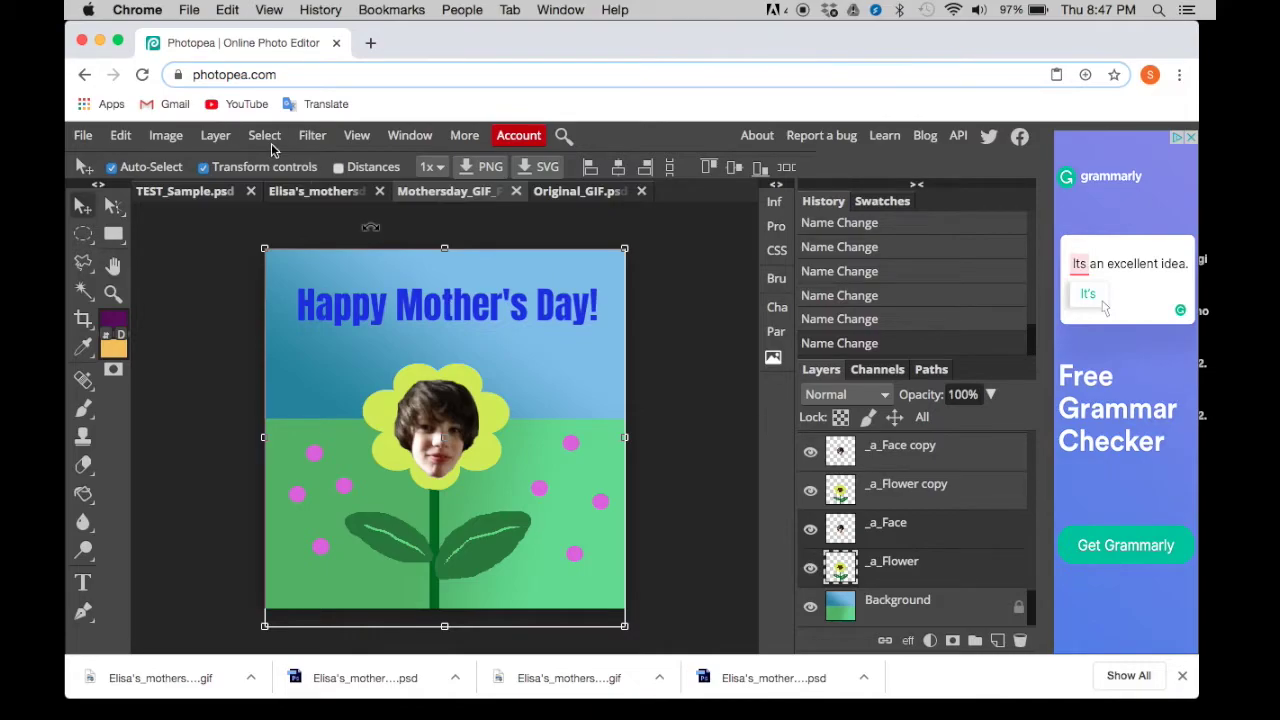
click(215, 135)
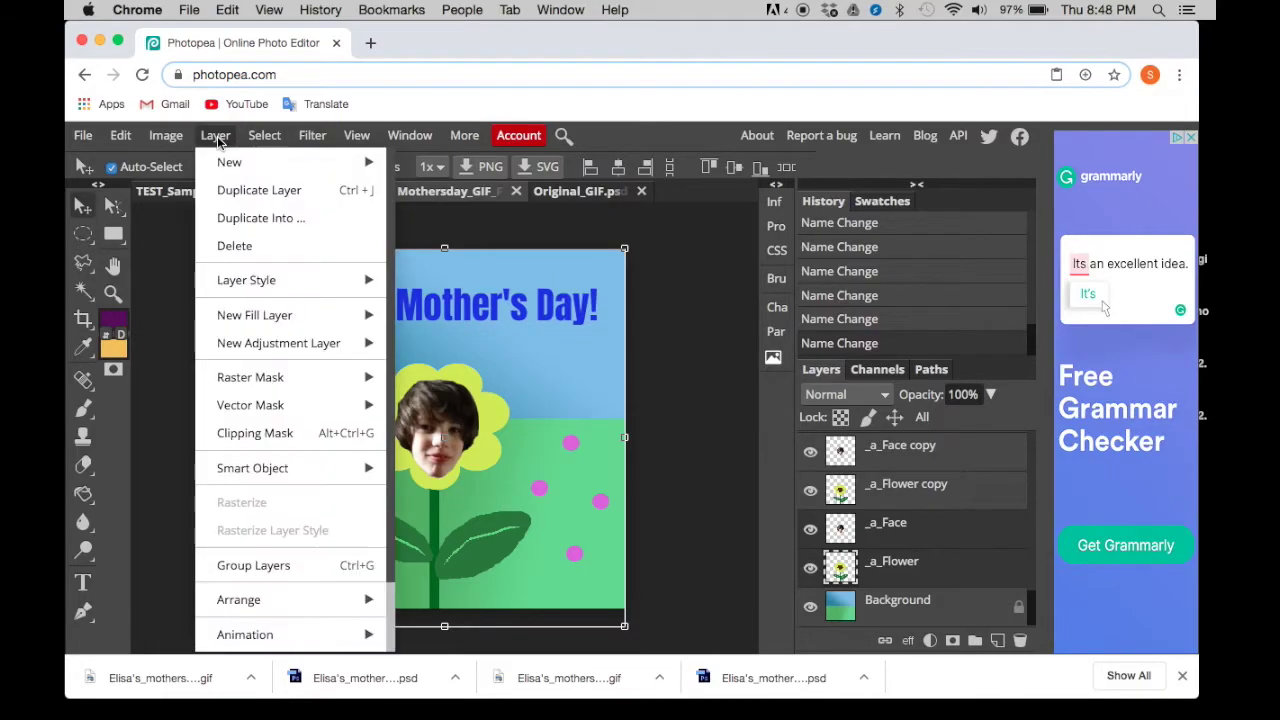
scroll(251, 337, down, 1)
mouse_move(251, 331)
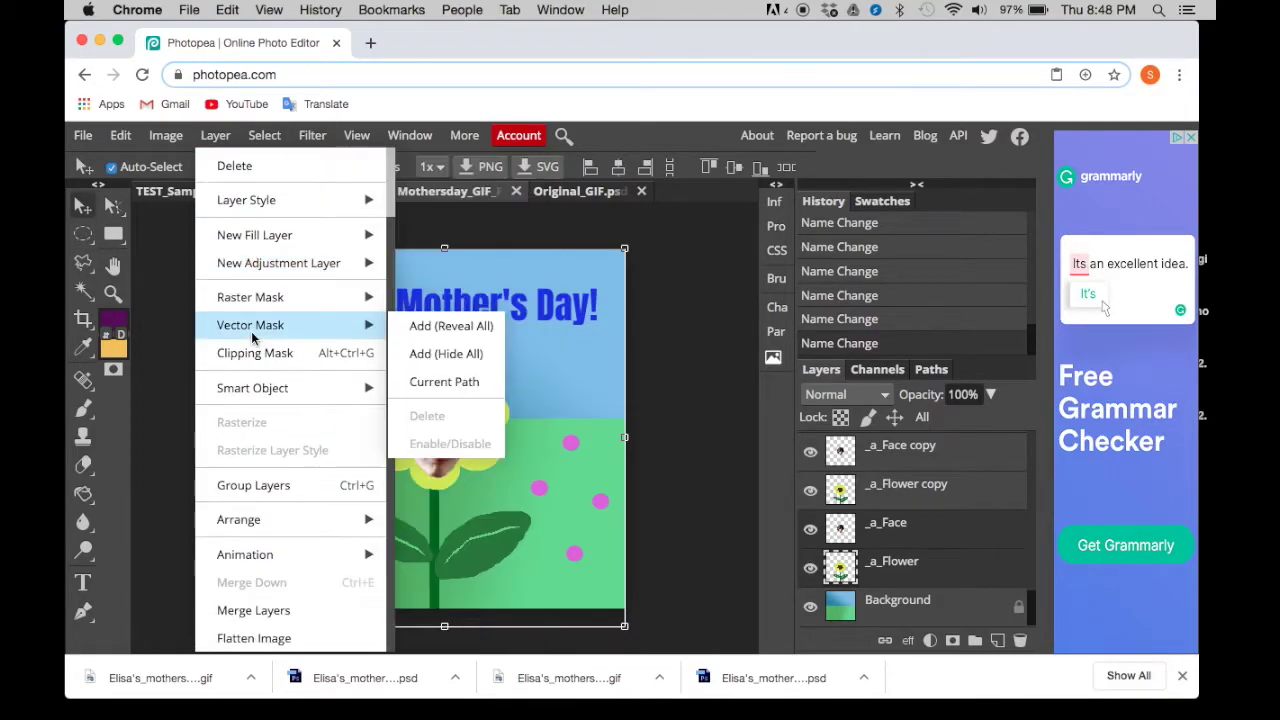
click(262, 612)
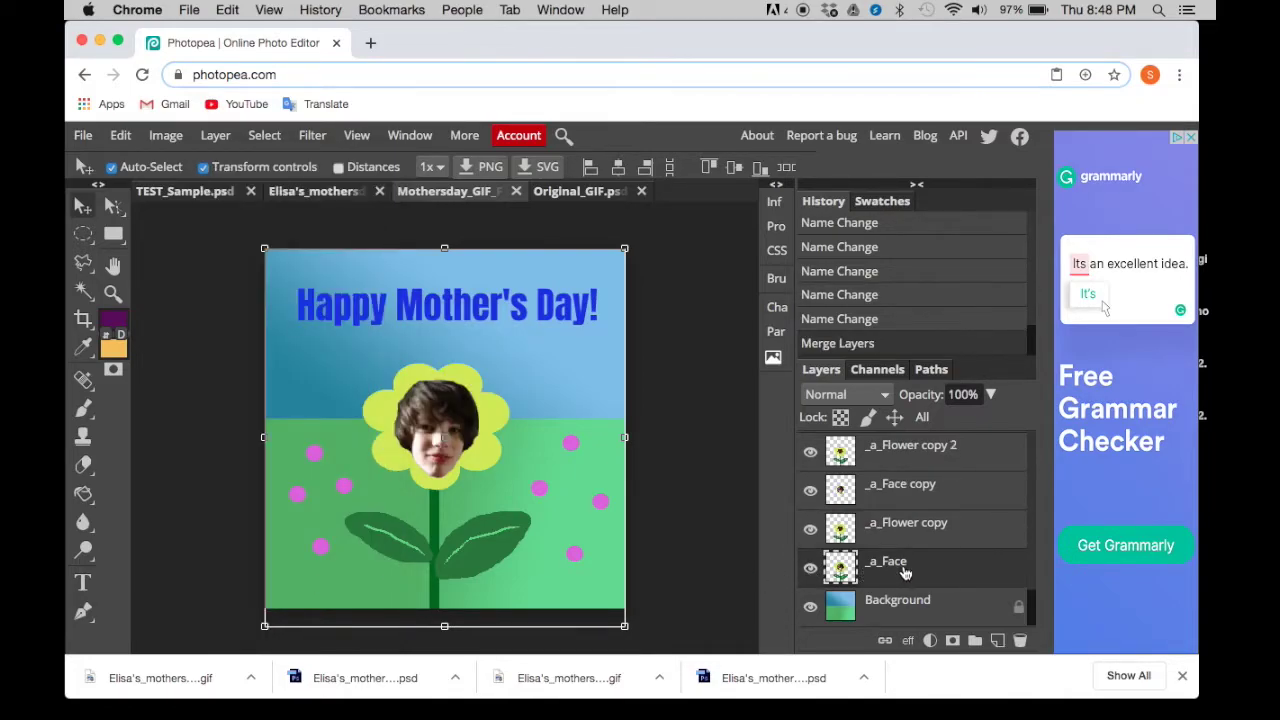
Step: Merge the remaining face copies with their matching flower layers, then select _a_Face
click(890, 489)
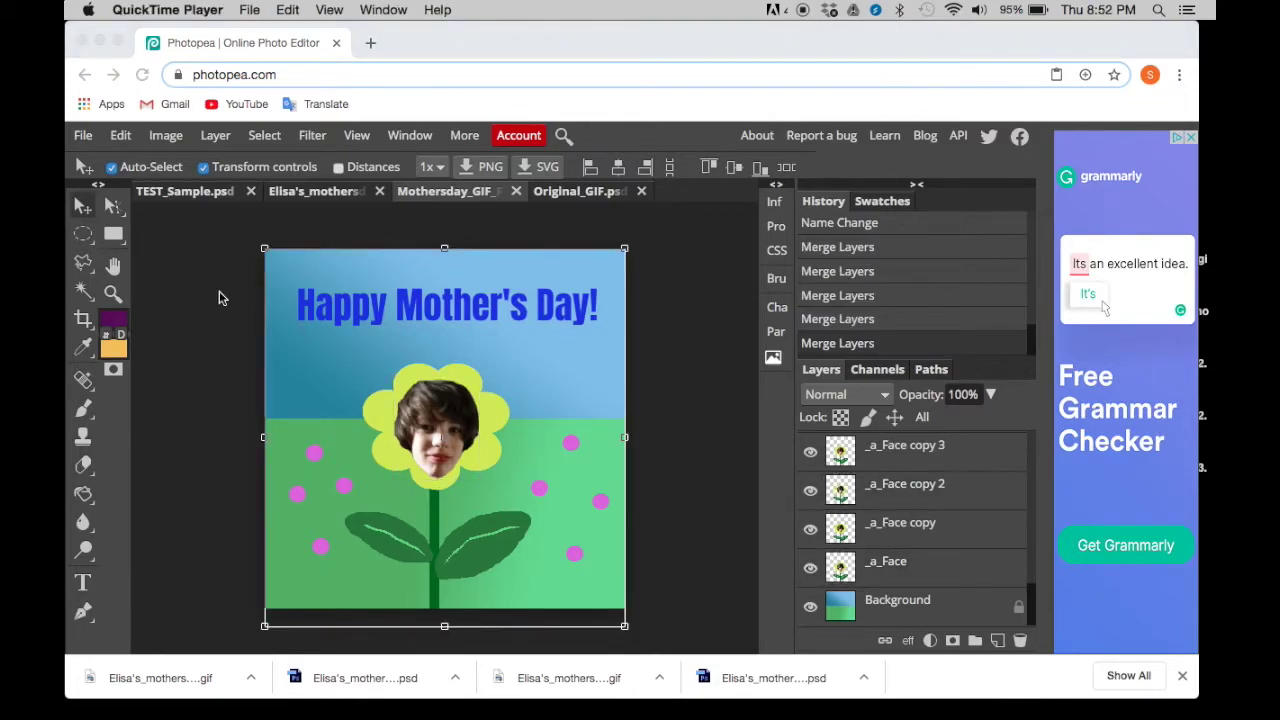
click(220, 297)
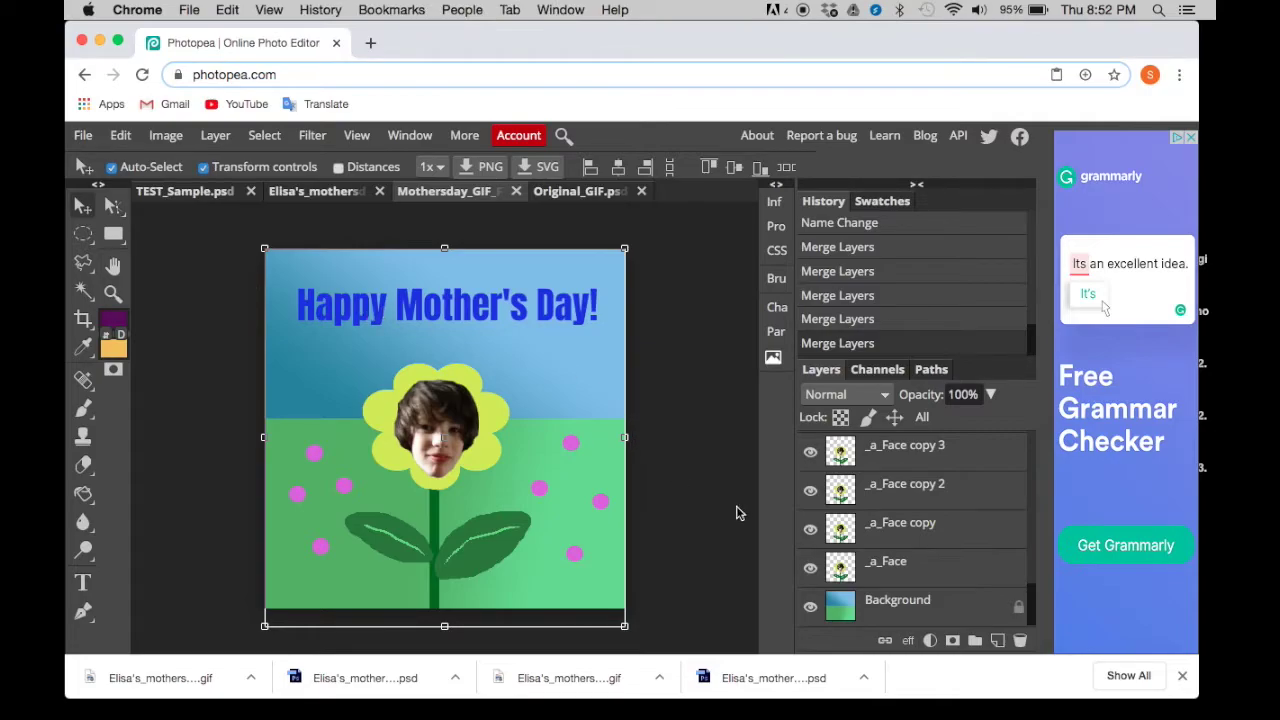
scroll(897, 577, up, 5)
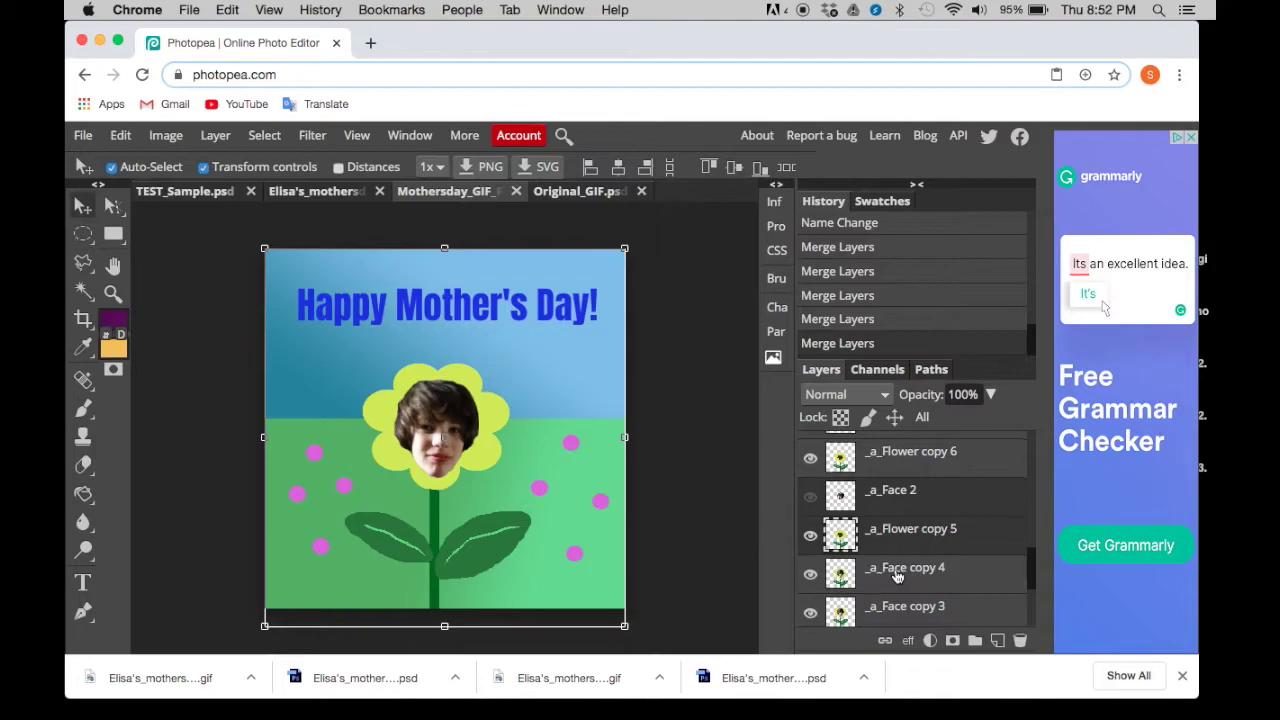
scroll(895, 570, up, 1)
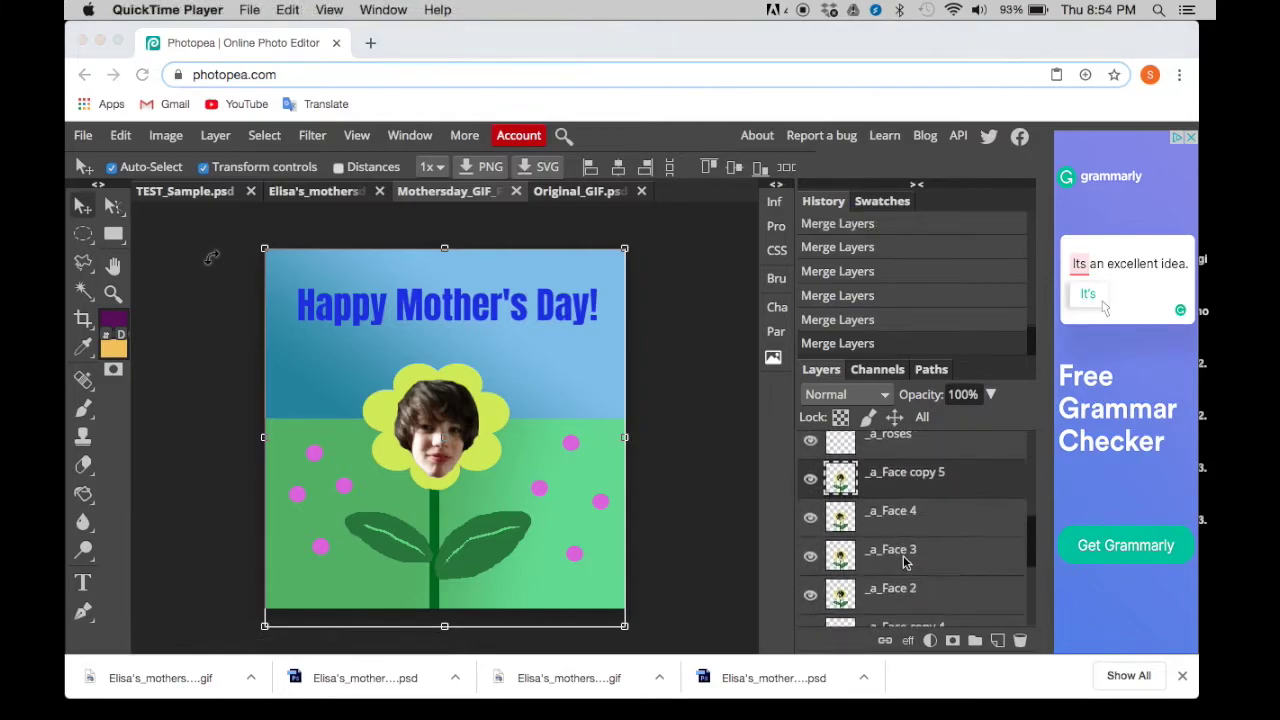
scroll(906, 563, up, 2)
scroll(904, 563, down, 1)
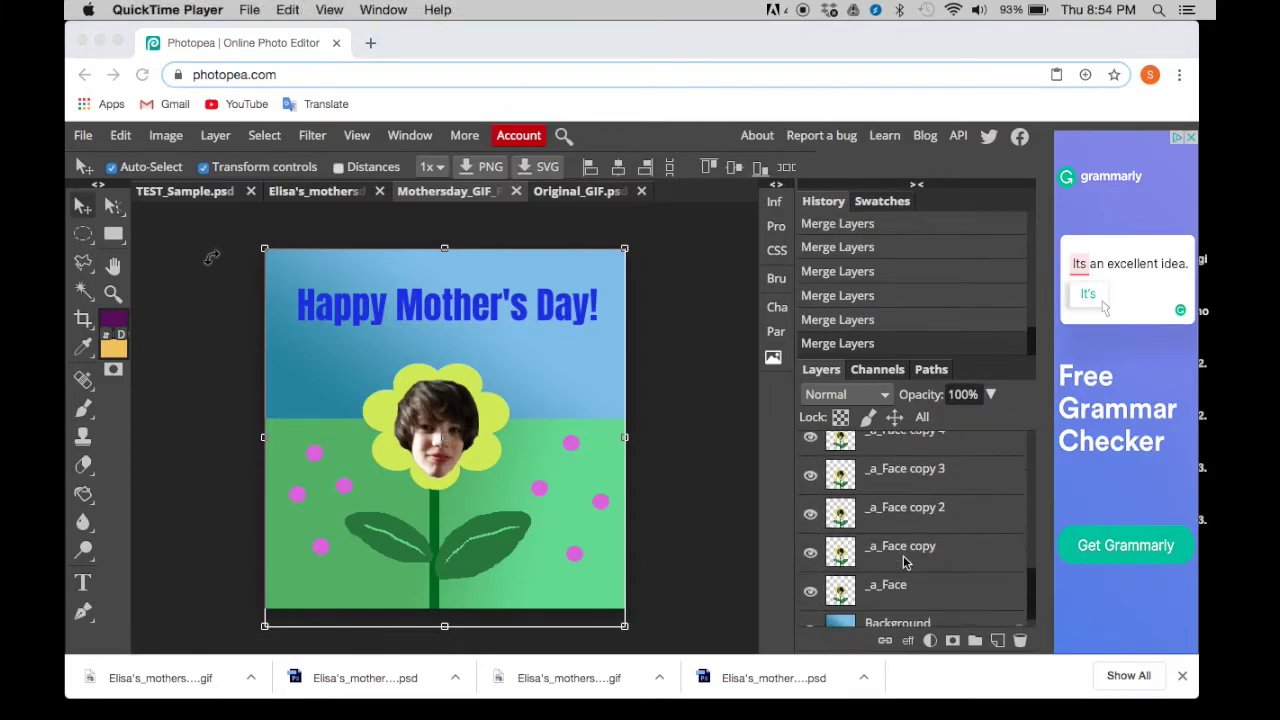
scroll(904, 563, up, 3)
scroll(903, 563, down, 4)
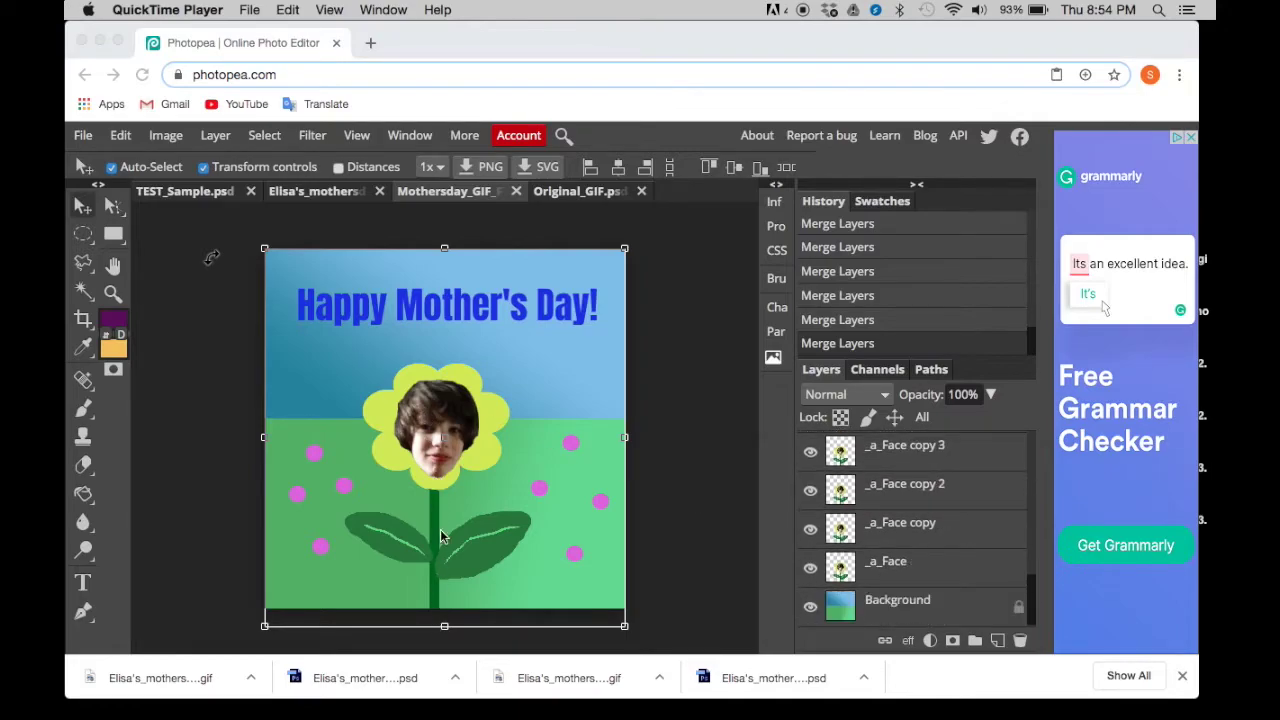
click(900, 577)
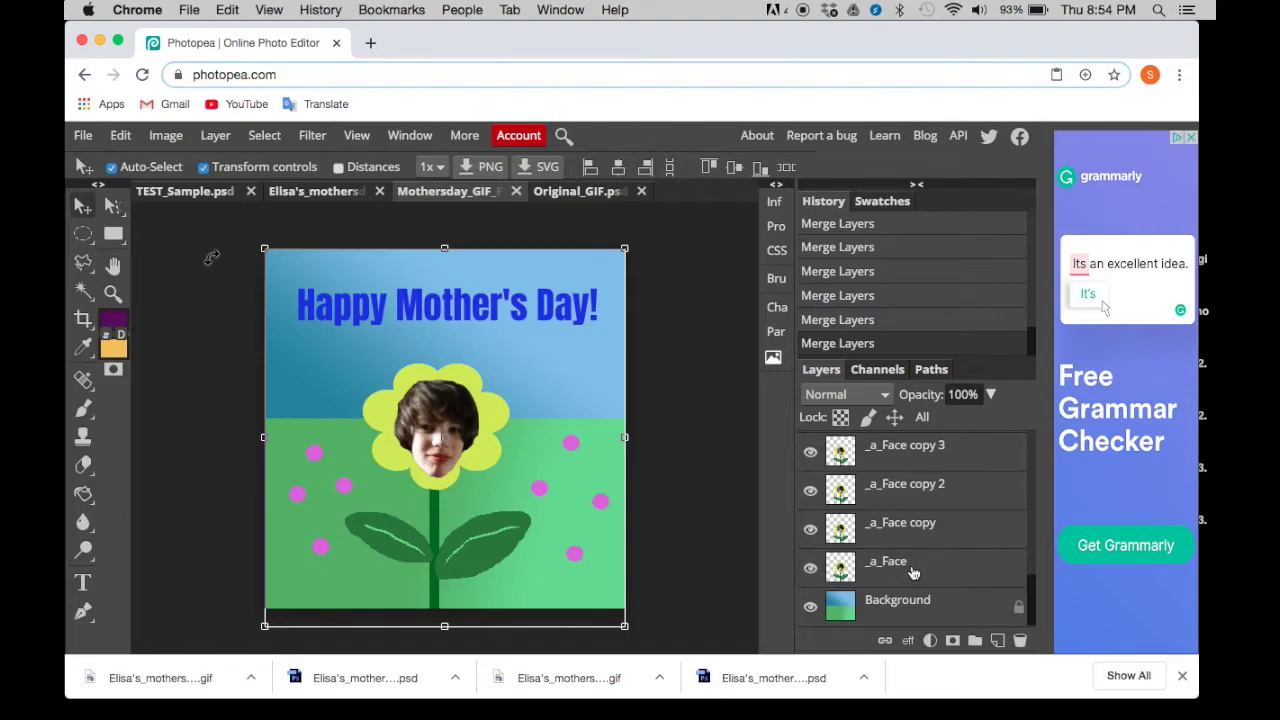
click(912, 572)
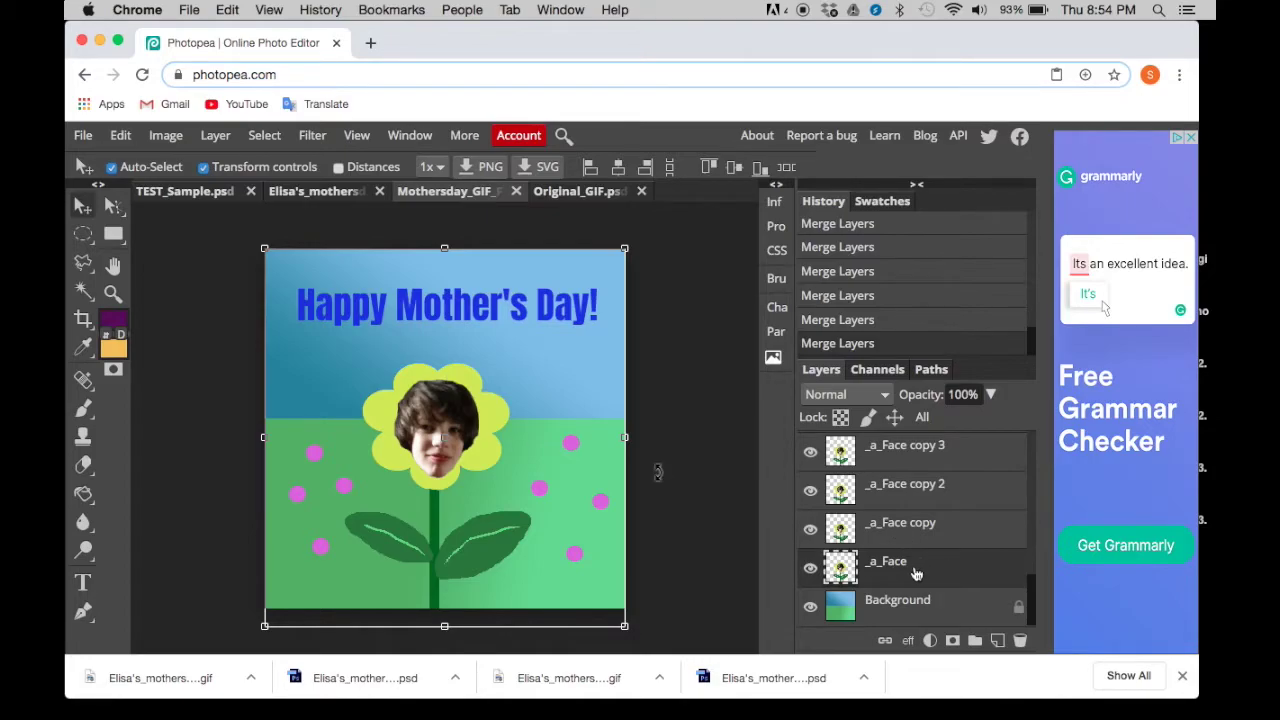
Step: Select _a_Face and hide the first three extra face copy layers
key(ctrl+j)
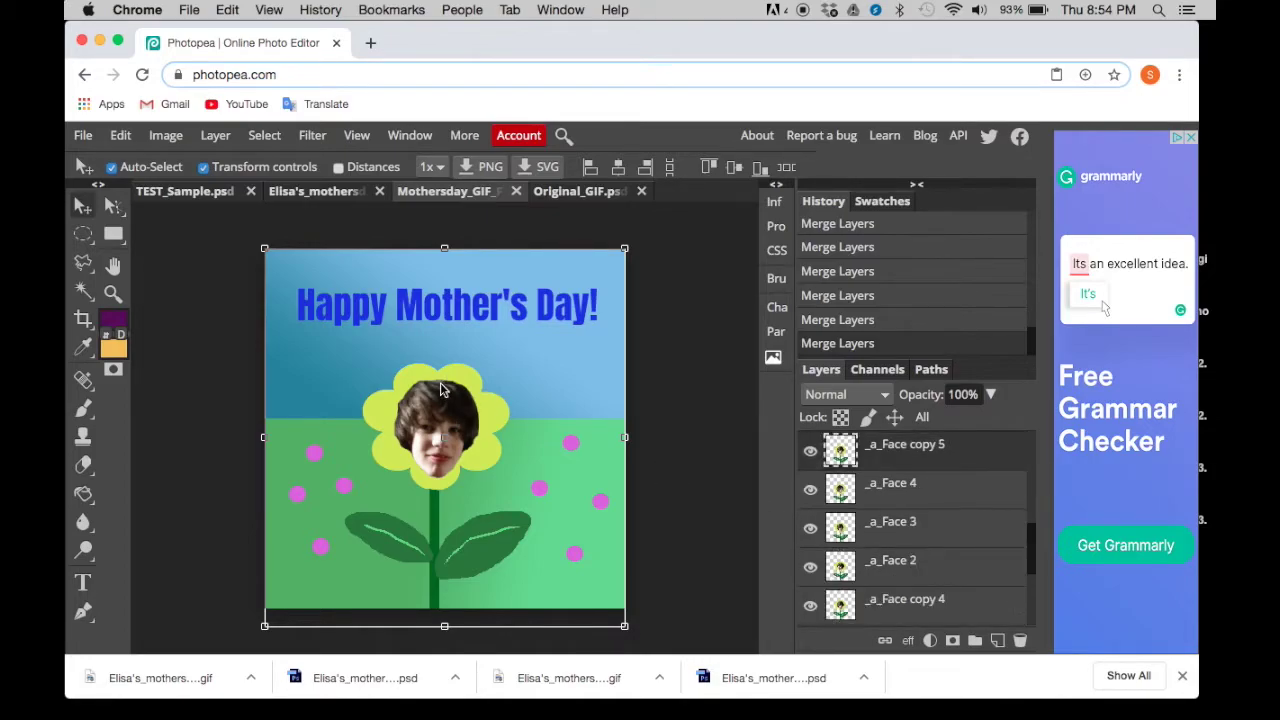
scroll(915, 520, down, 5)
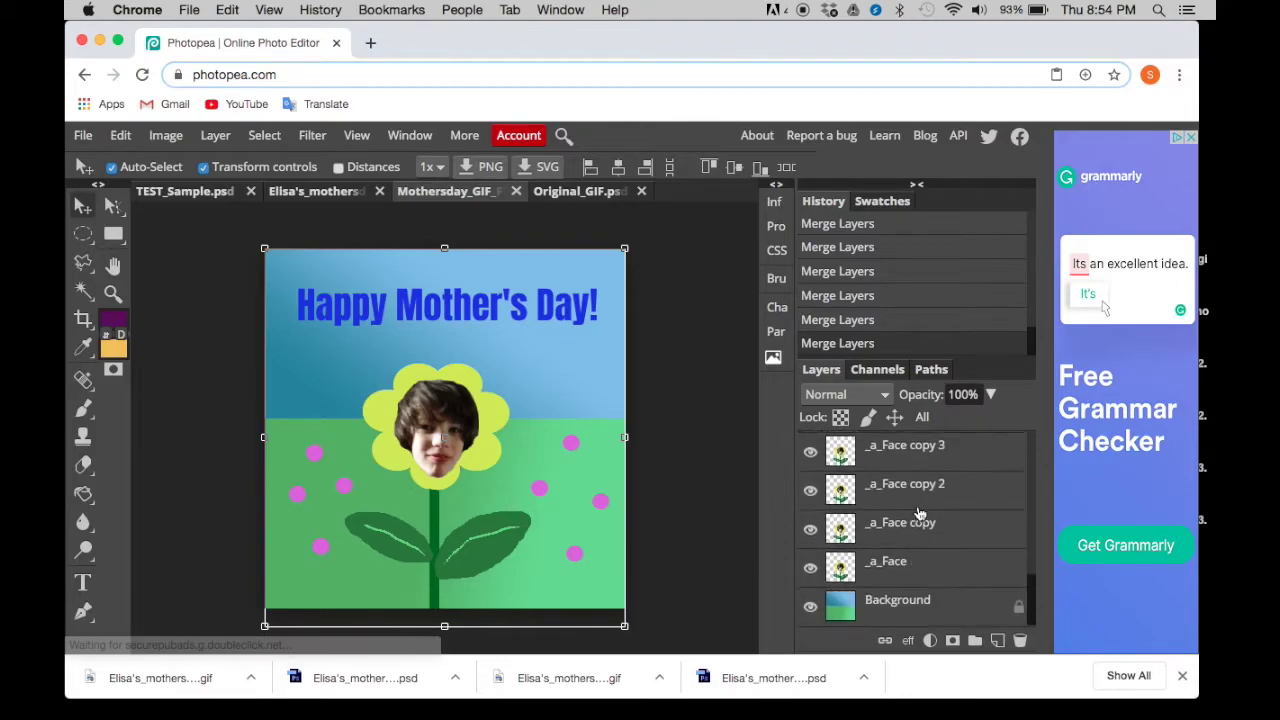
click(879, 574)
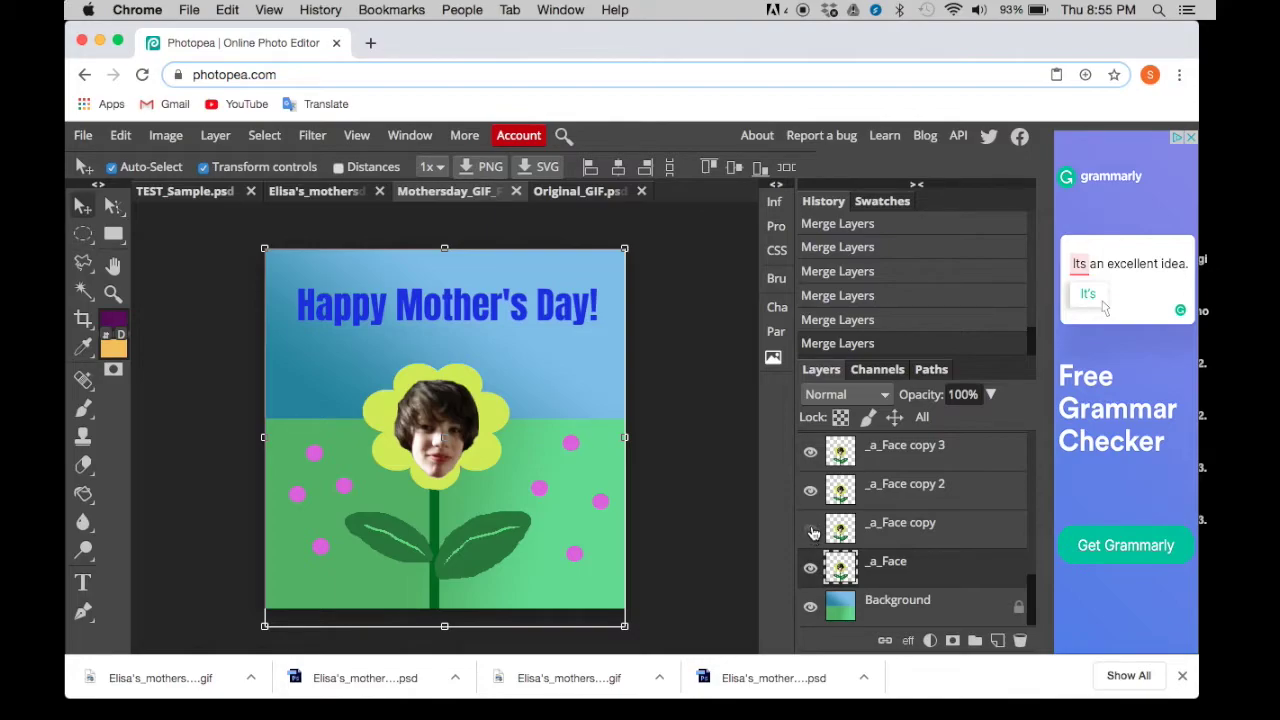
click(810, 490)
scroll(811, 490, up, 1)
click(810, 489)
click(811, 462)
scroll(812, 465, up, 1)
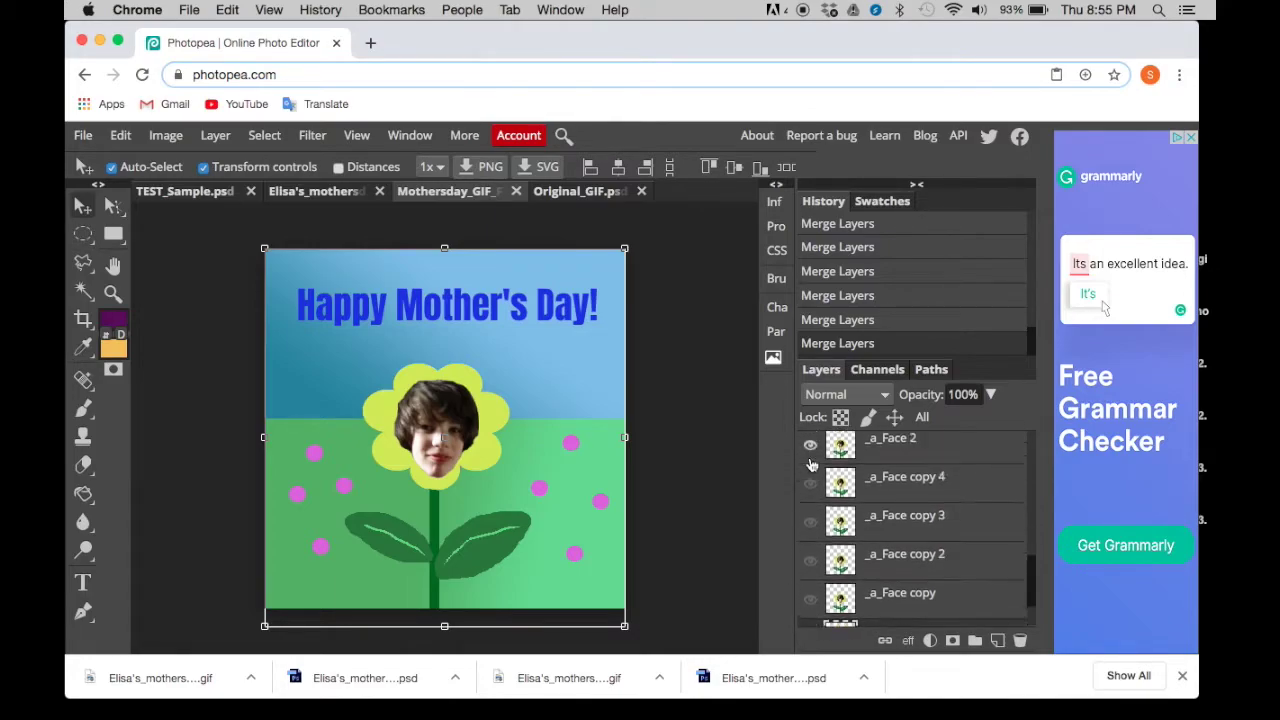
scroll(812, 465, up, 1)
Step: Hide the numbered face layers and _a_Face copy 5, leaving only _a_Face visible
click(810, 466)
scroll(810, 466, up, 2)
click(810, 468)
scroll(810, 468, up, 1)
click(810, 470)
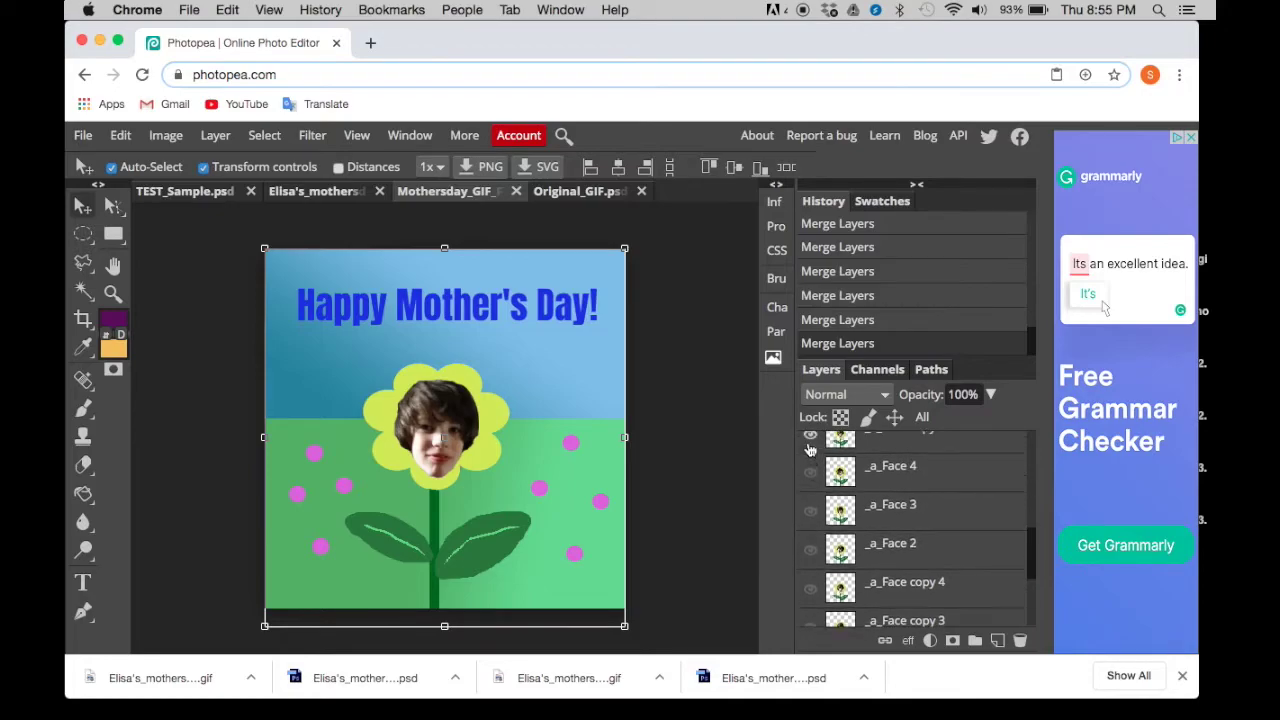
click(810, 450)
scroll(810, 450, up, 2)
scroll(810, 452, down, 1)
scroll(810, 452, up, 1)
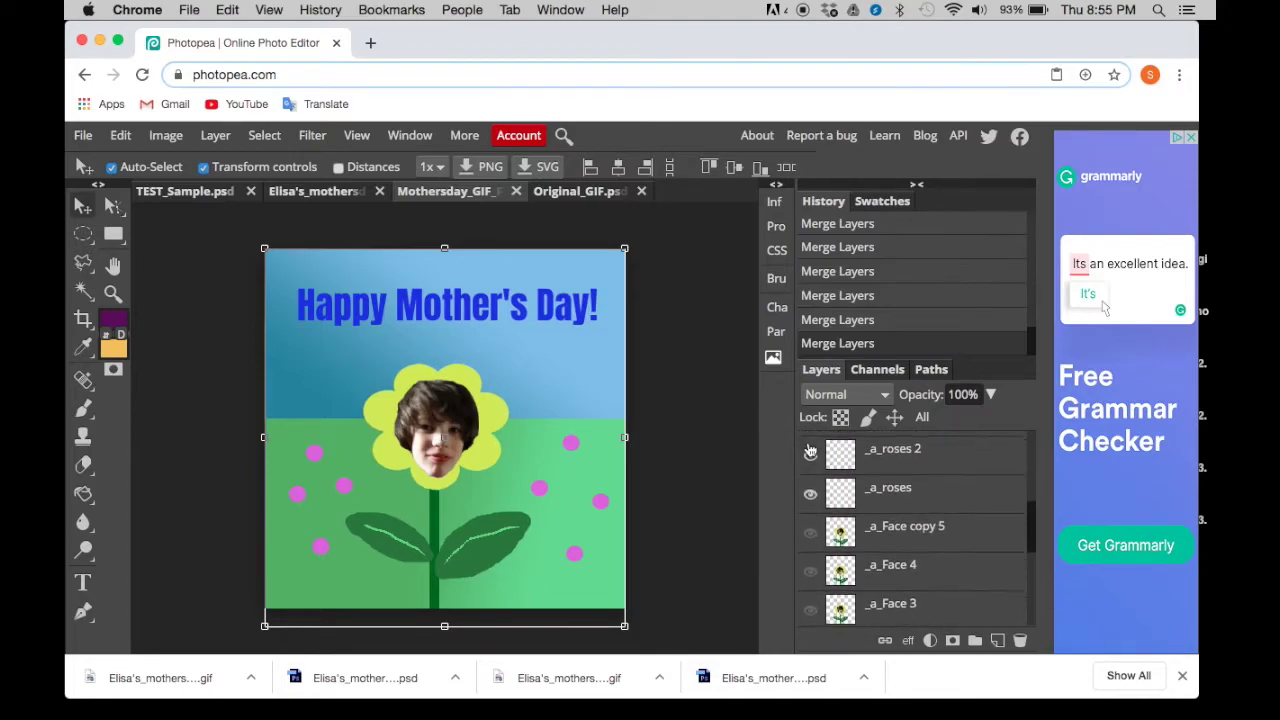
scroll(862, 533, down, 5)
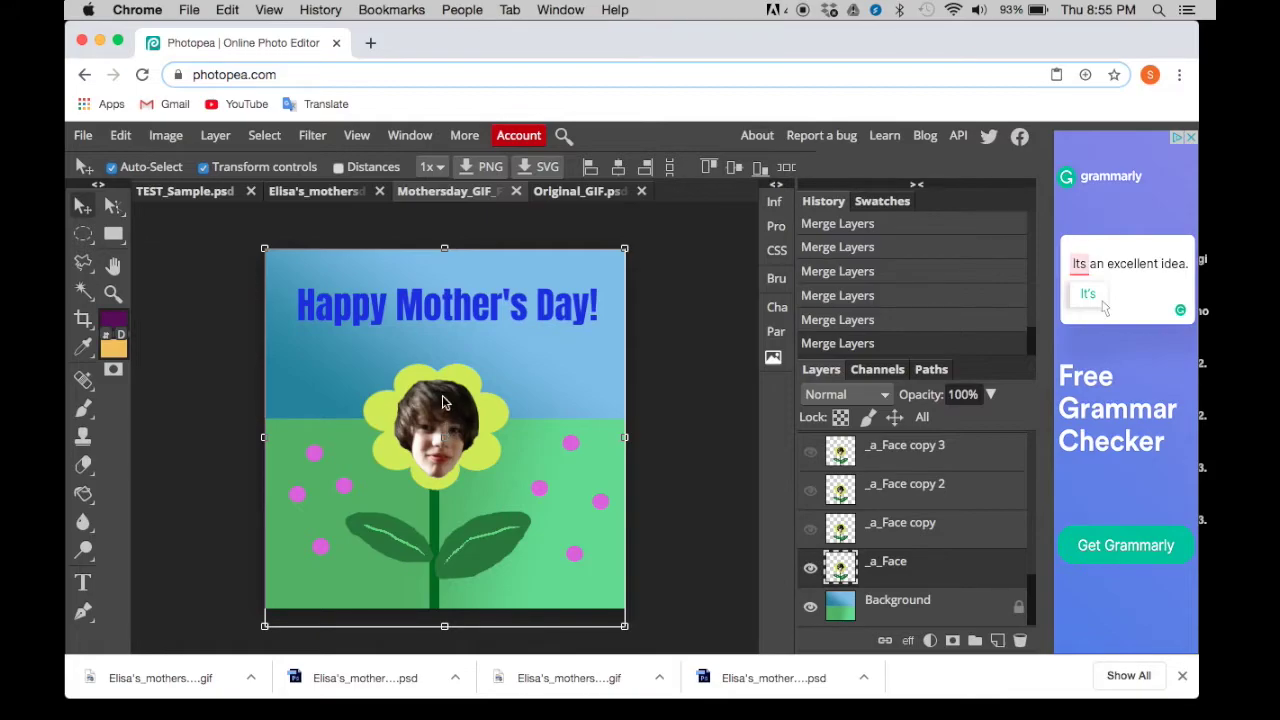
Step: Lower the flower face, then show and lower _a_Face copy and _a_Face copy 2 into the meadow
drag(444, 400, 448, 612)
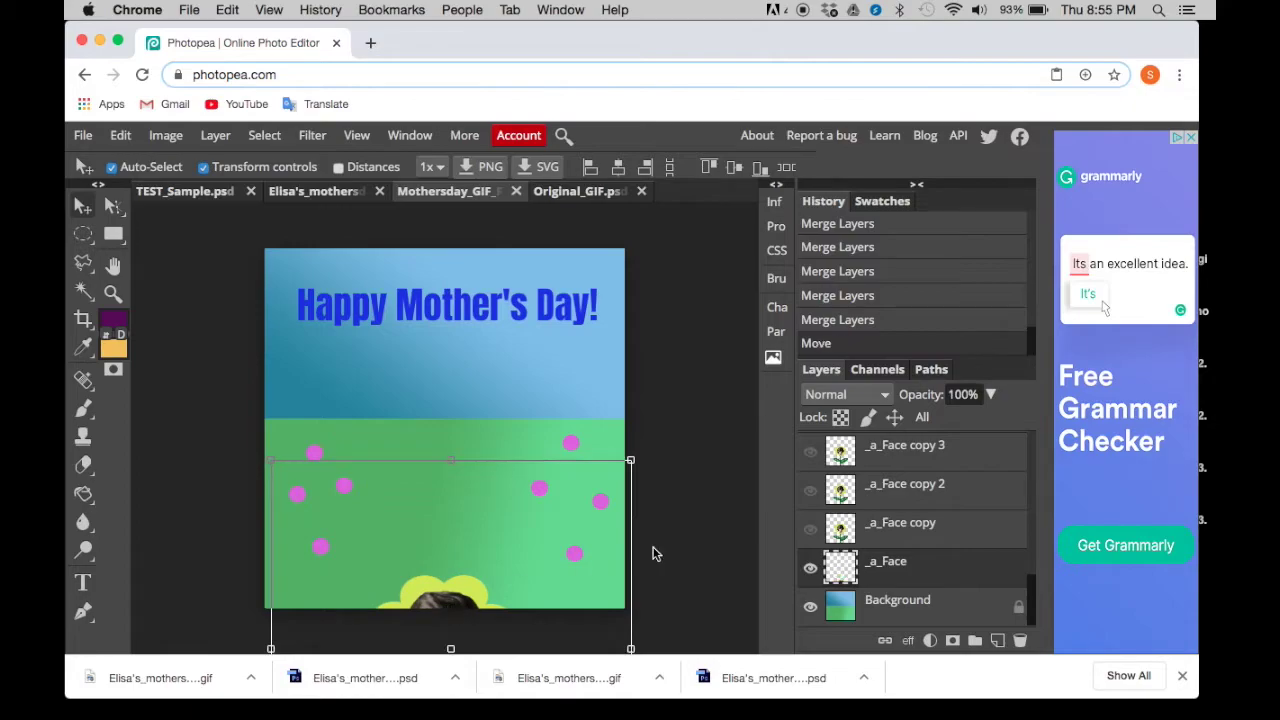
click(885, 538)
click(810, 531)
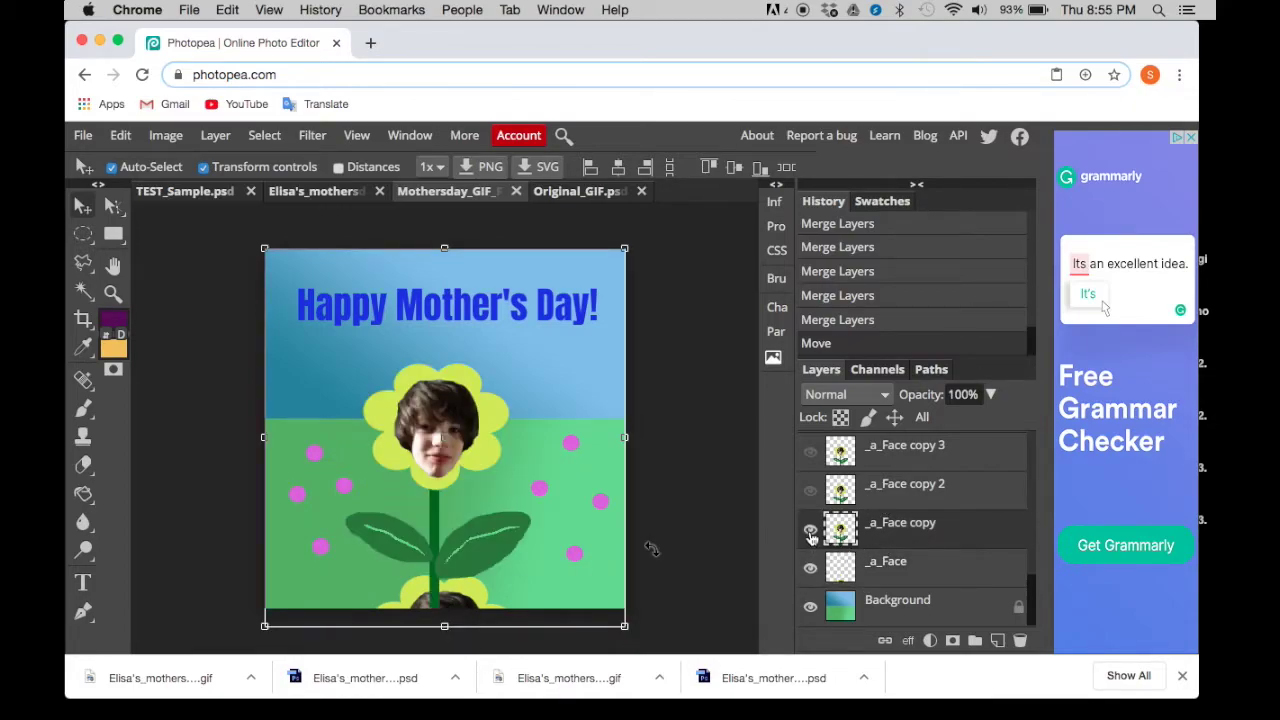
drag(436, 409, 437, 577)
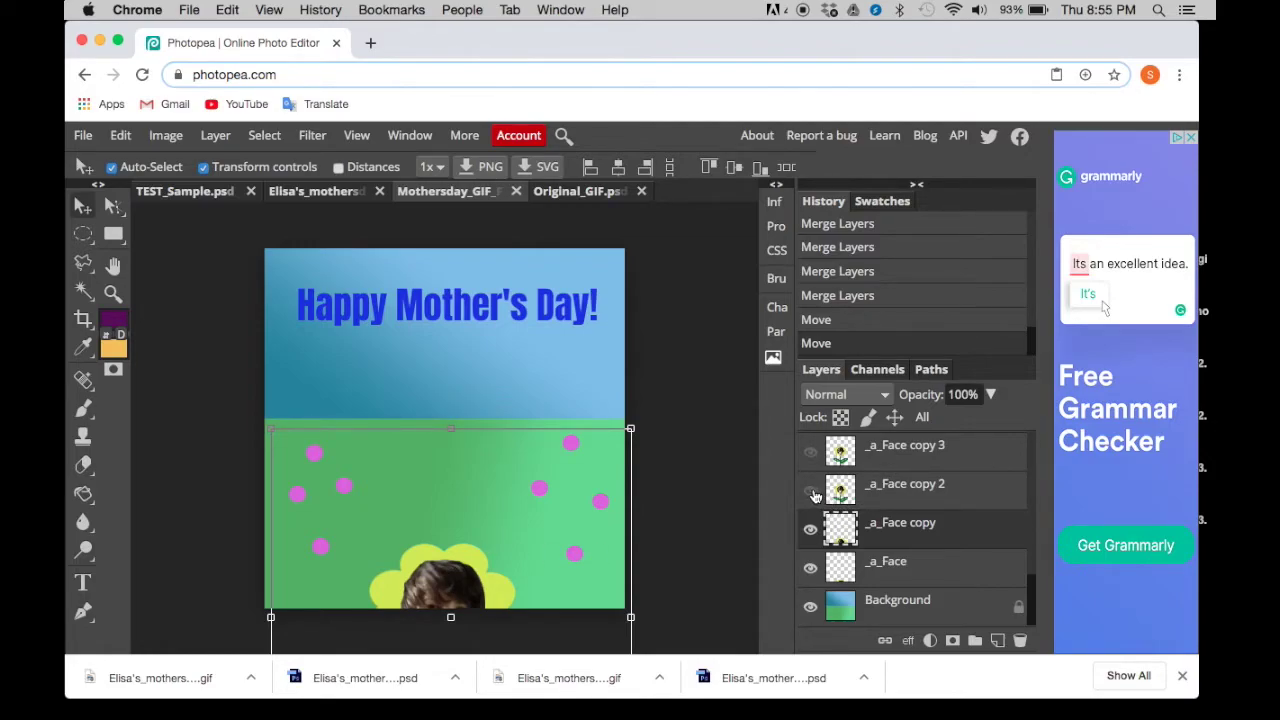
click(891, 497)
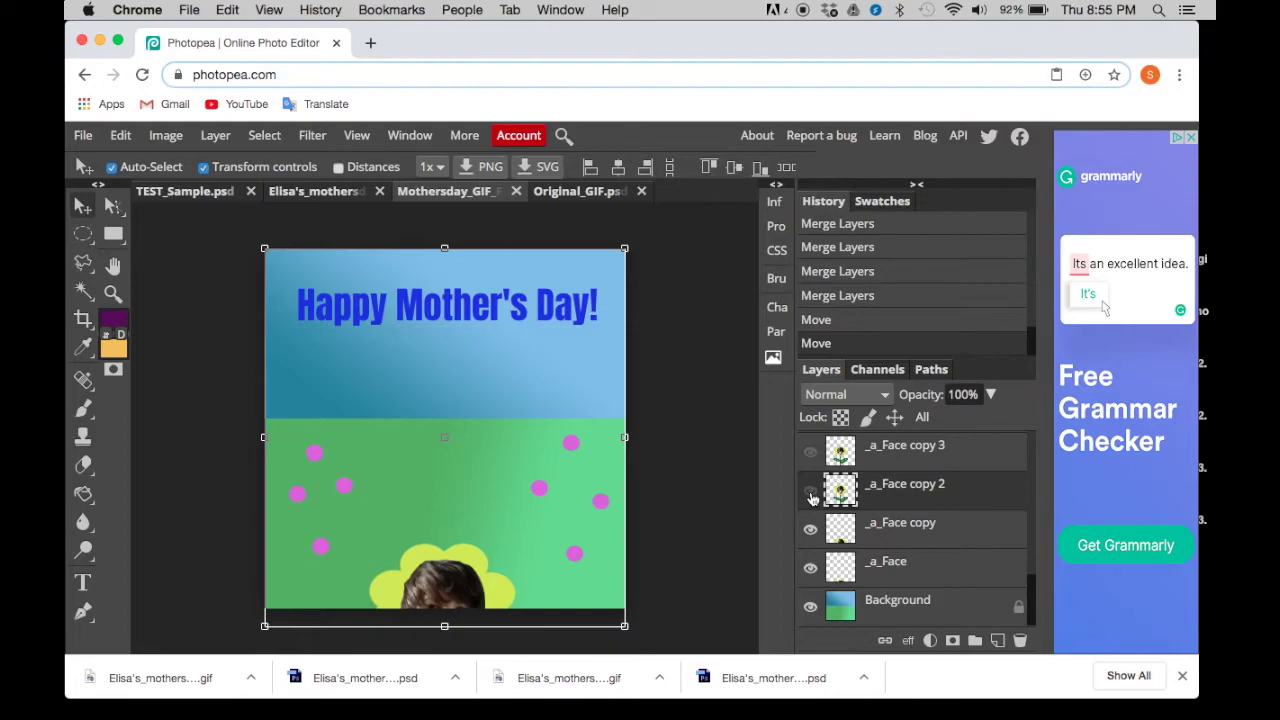
click(810, 492)
drag(410, 413, 435, 505)
Step: Show _a_Face copy 3, nudged slightly down, and show _a_Face copy 4
scroll(868, 465, up, 3)
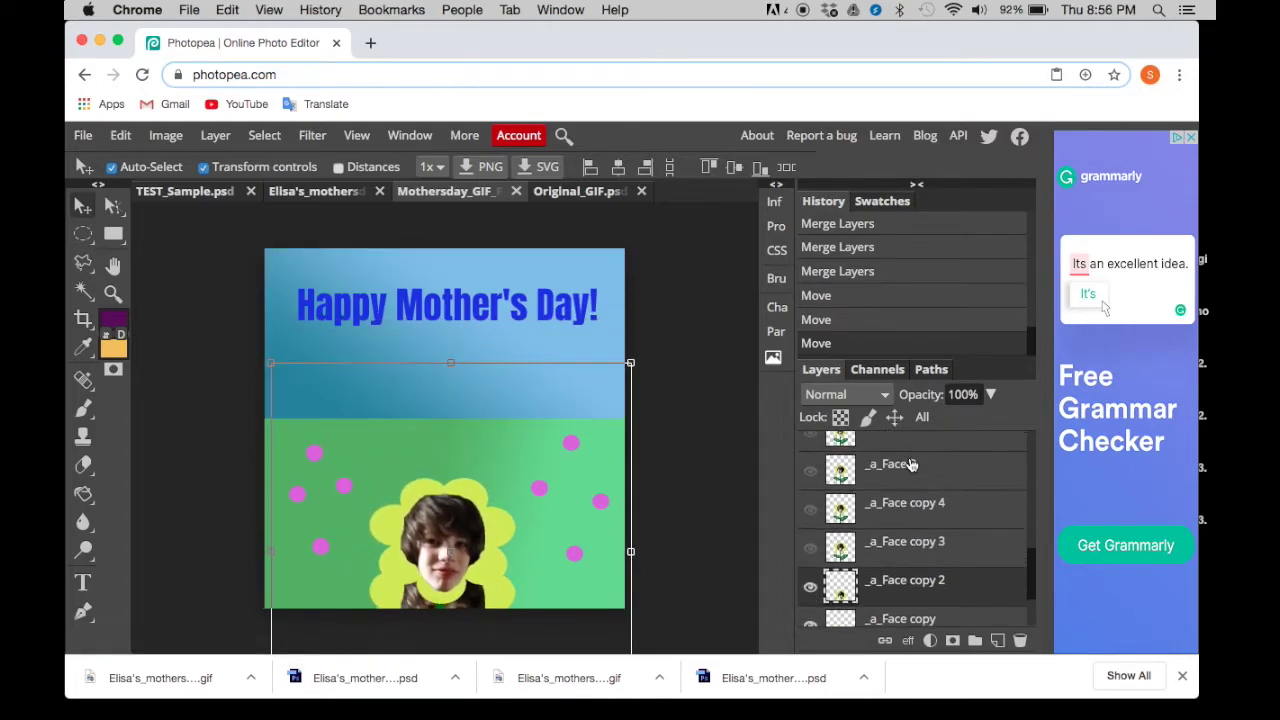
click(910, 553)
click(810, 548)
key(shift+Down)
key(shift+Down)
key(shift+Down)
key(shift+Down)
key(shift+Down)
key(shift+Down)
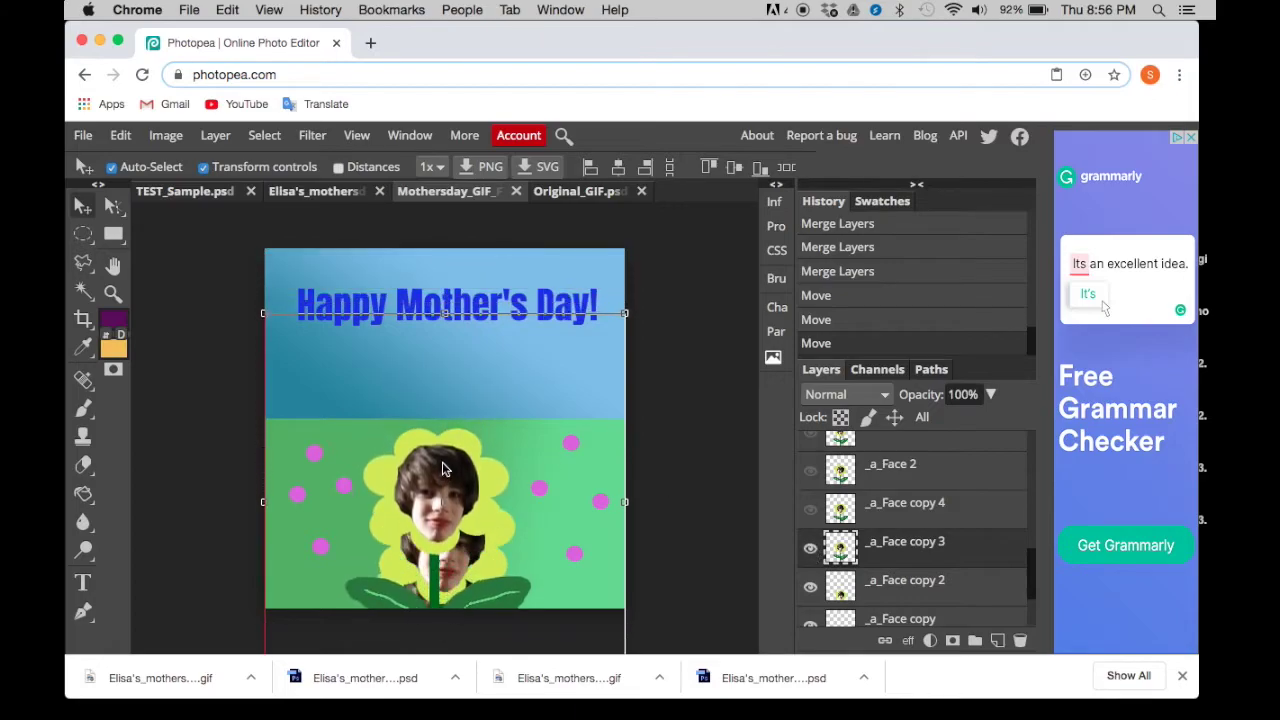
click(935, 518)
click(811, 512)
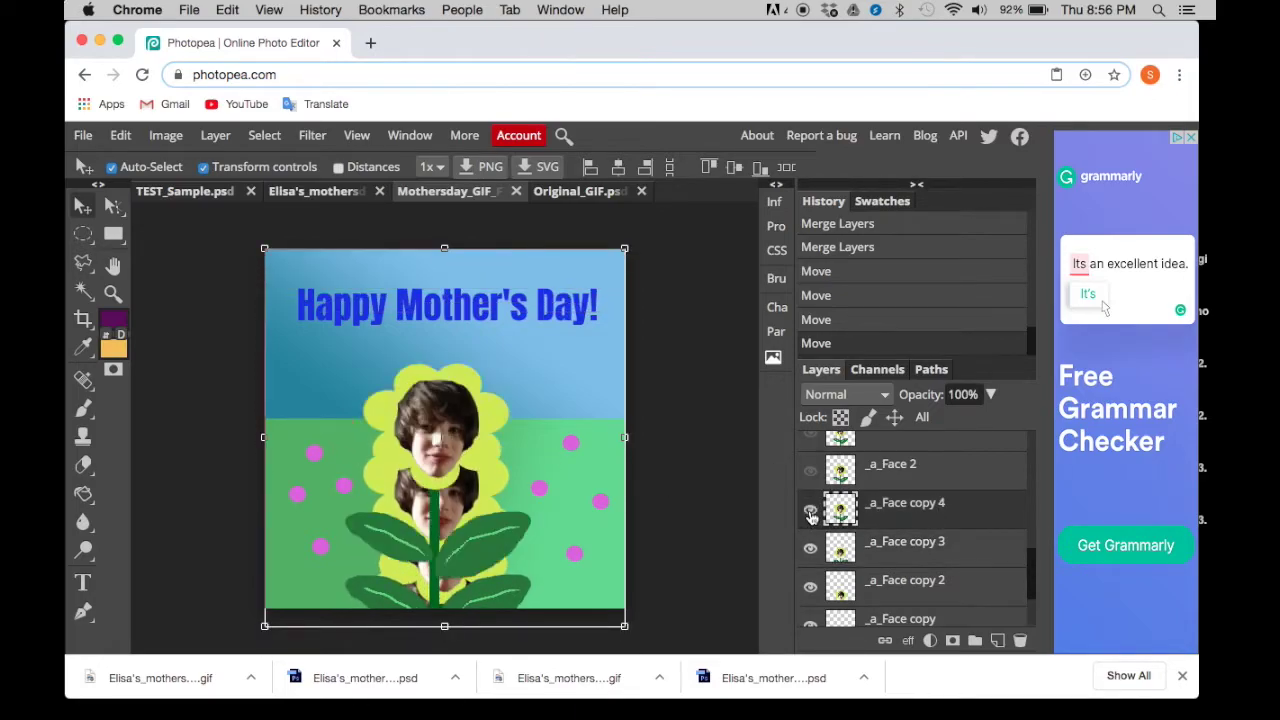
Step: Make _a_Face 2, _a_Face 3, _a_Face 4 and _a_Face copy 5 visible
scroll(893, 478, up, 3)
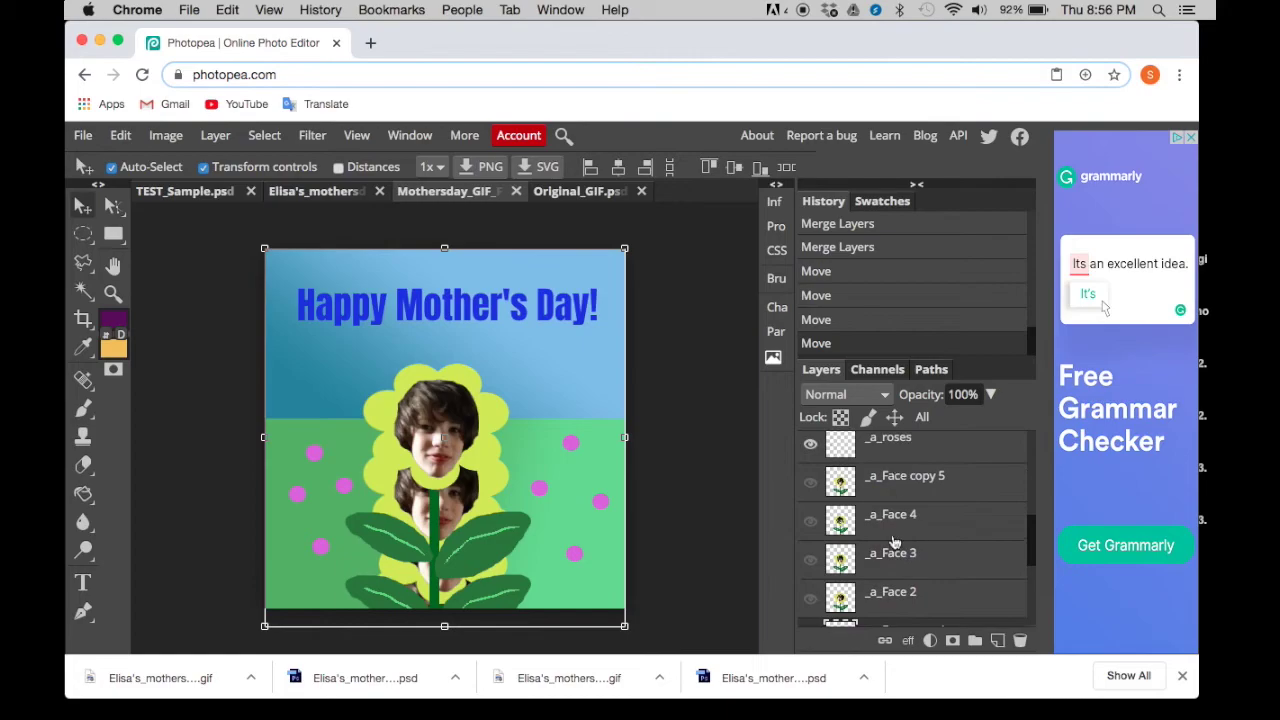
scroll(895, 564, down, 1)
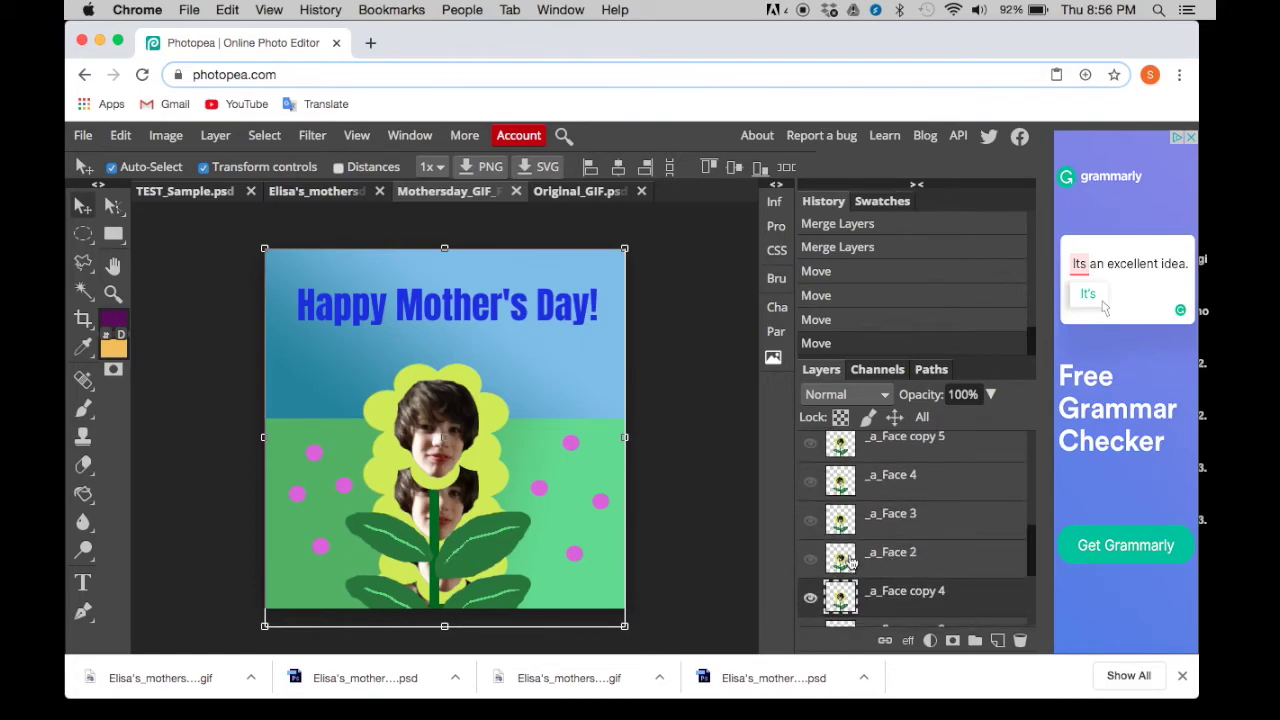
click(810, 560)
click(810, 520)
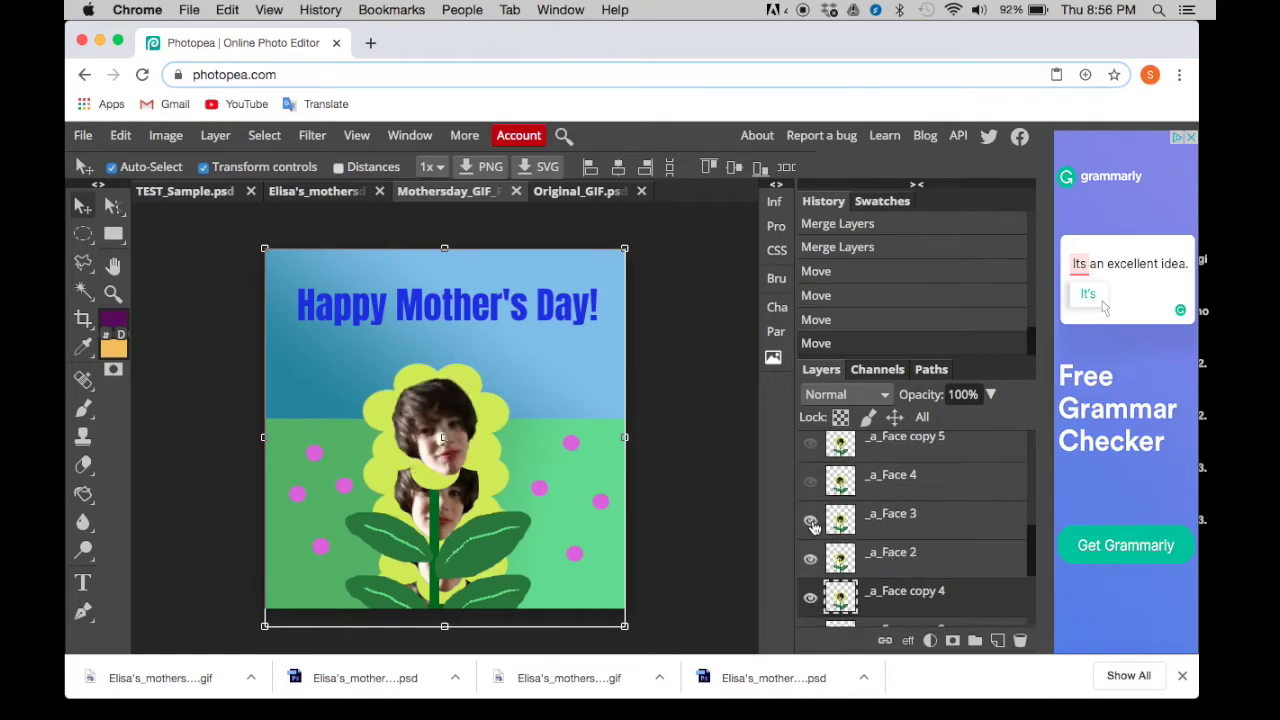
click(810, 484)
click(810, 442)
scroll(872, 502, up, 5)
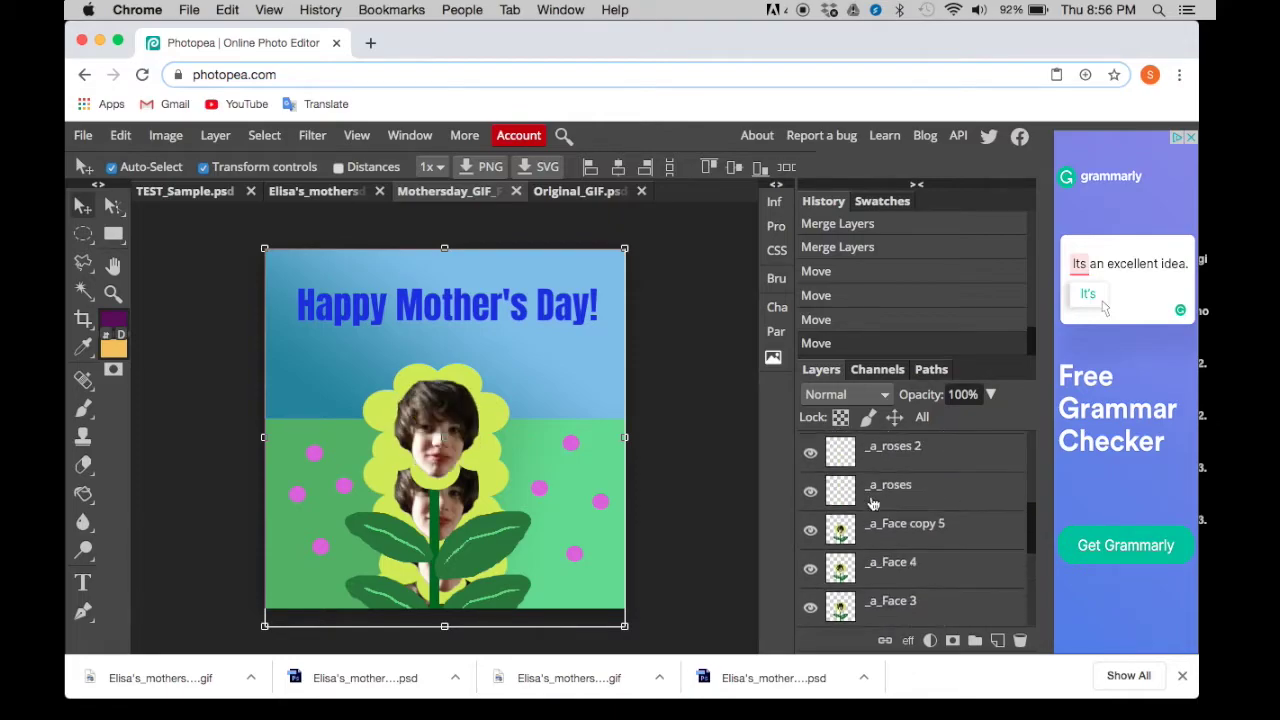
scroll(872, 503, down, 3)
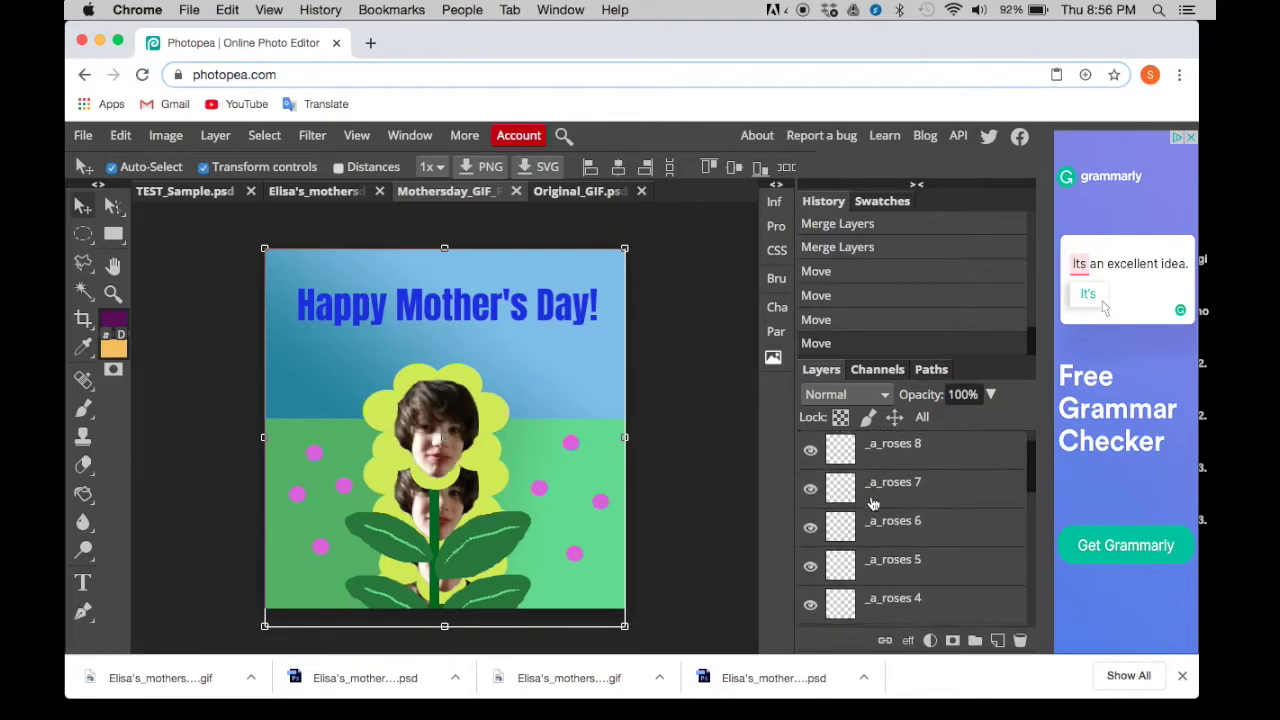
scroll(872, 503, down, 5)
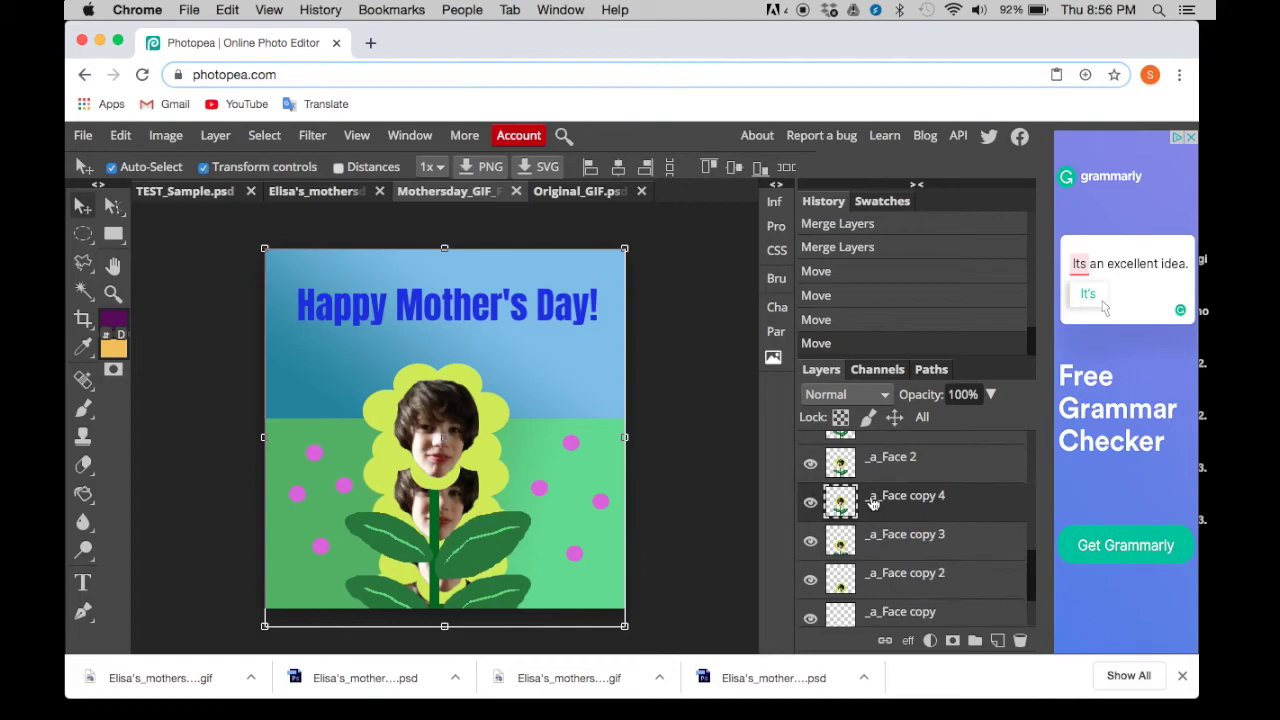
scroll(872, 503, down, 1)
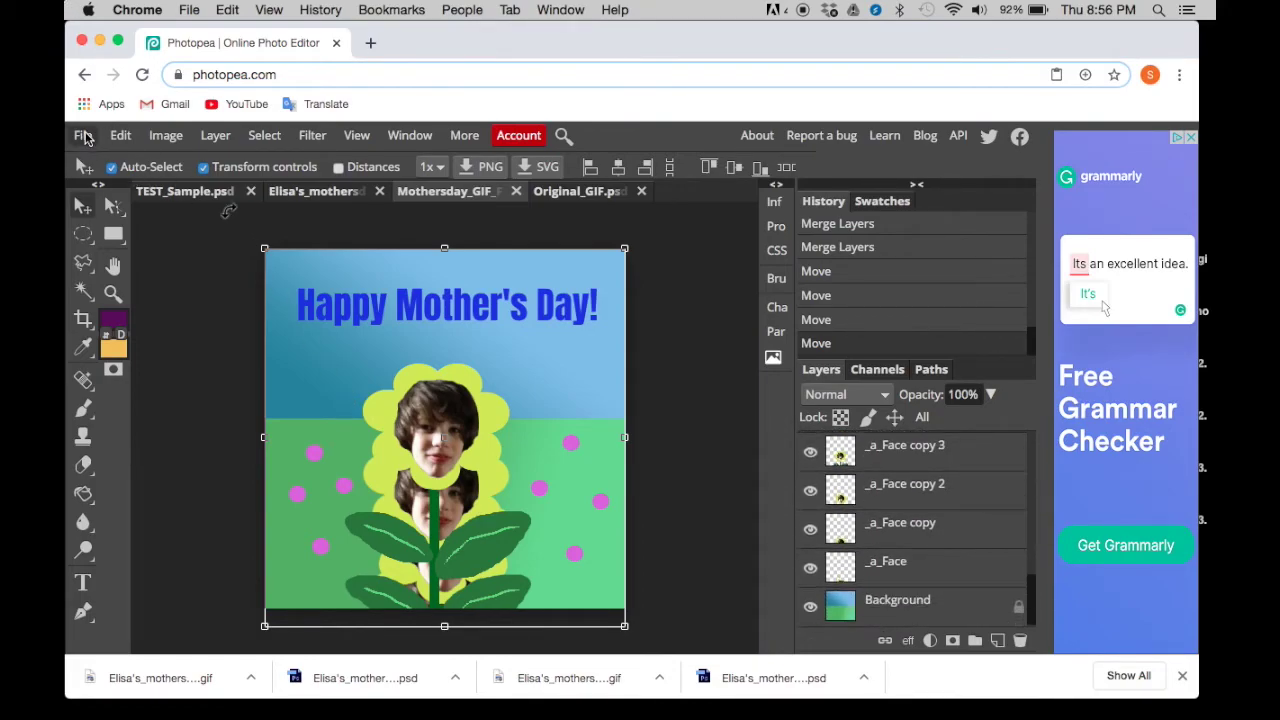
Step: Export the card via File > Export as > GIF to preview the 400×400 animation
click(86, 137)
mouse_move(120, 400)
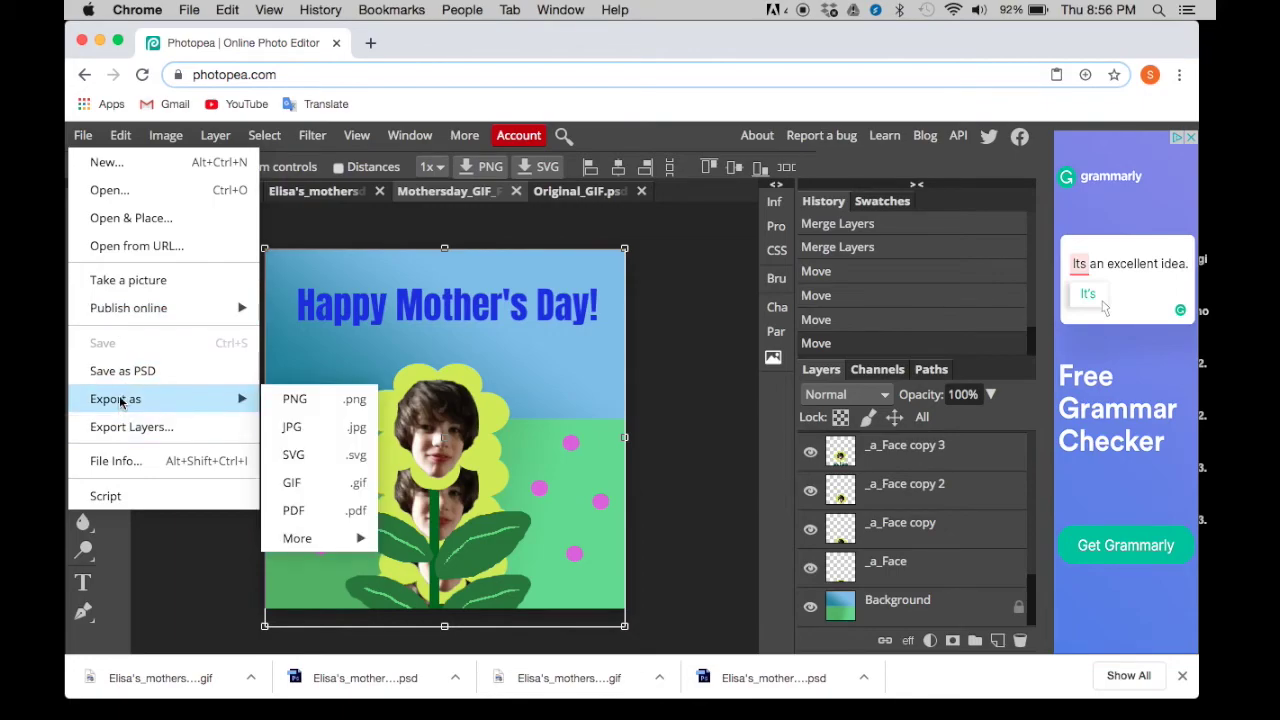
click(307, 485)
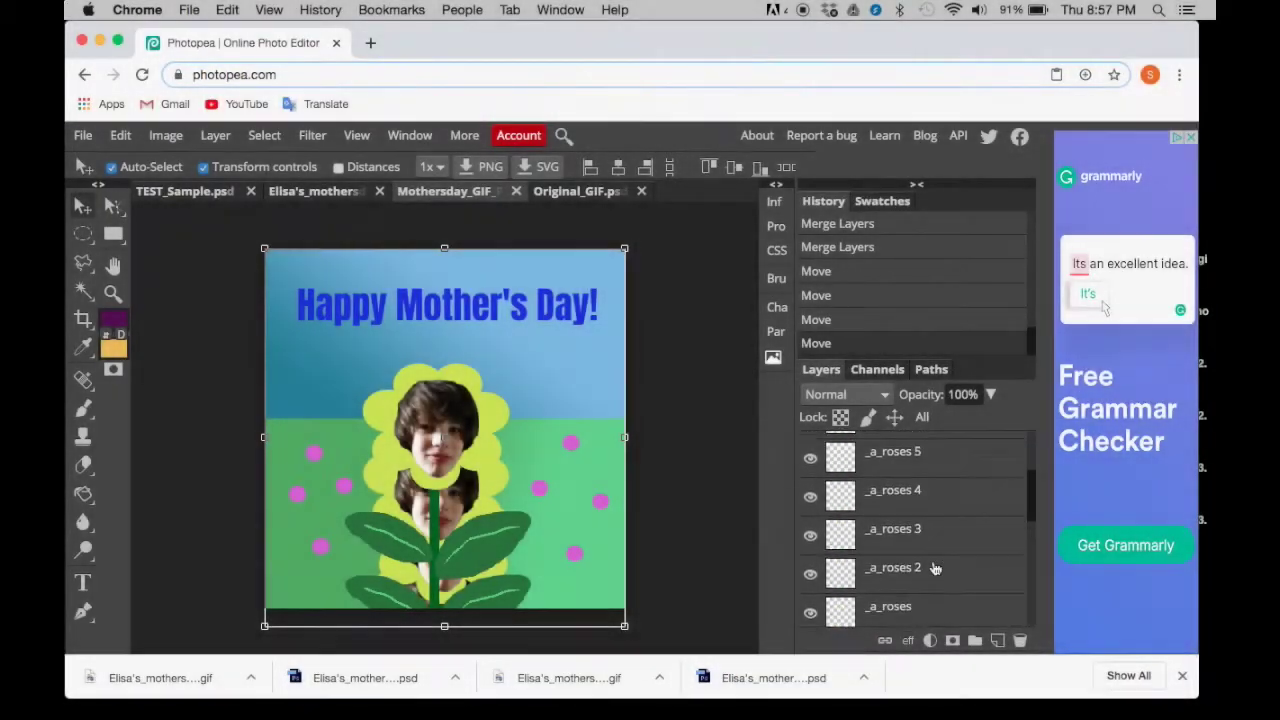
Step: Find and select the _a_Face copy 5 layer in the Layers panel
scroll(935, 568, up, 4)
scroll(935, 568, down, 6)
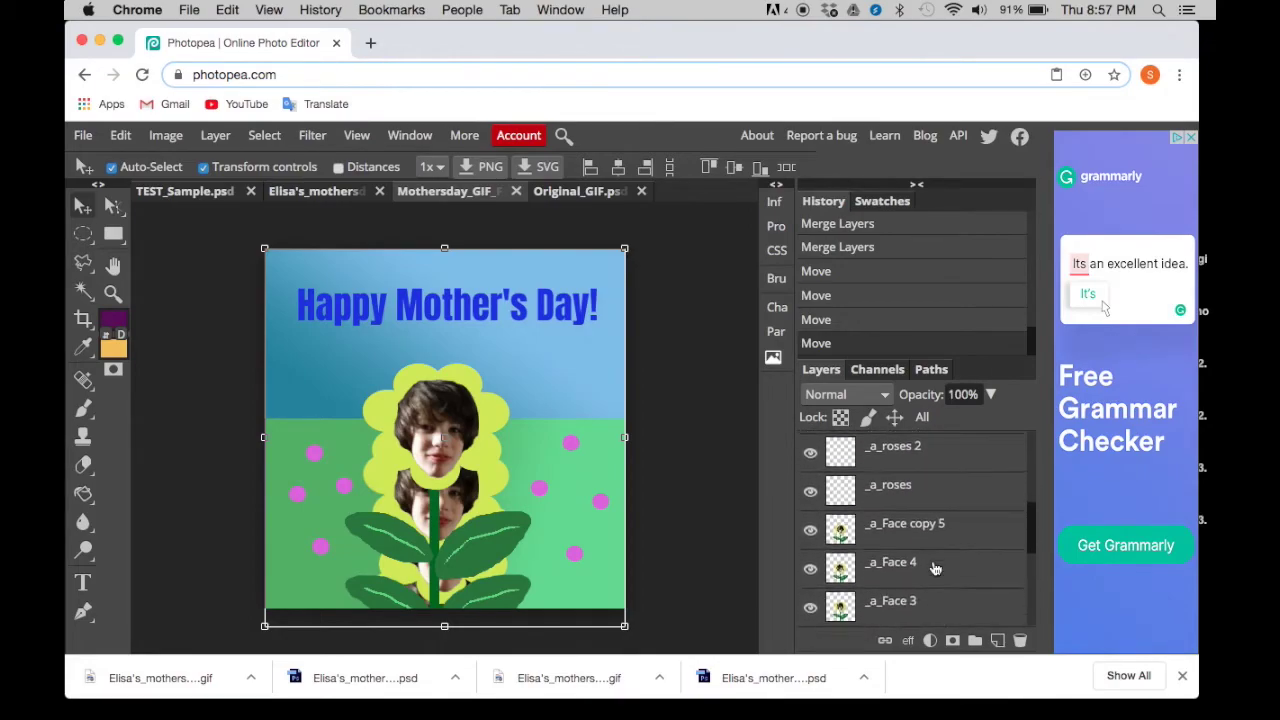
click(886, 532)
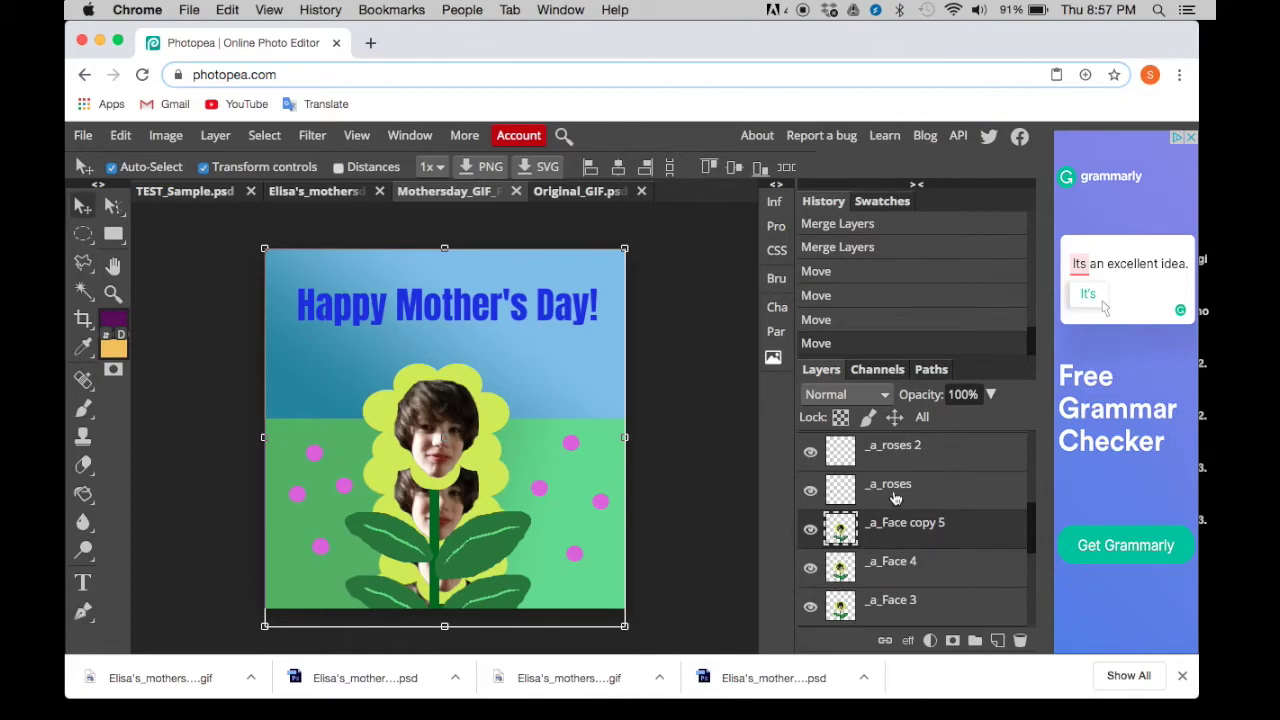
scroll(898, 500, up, 5)
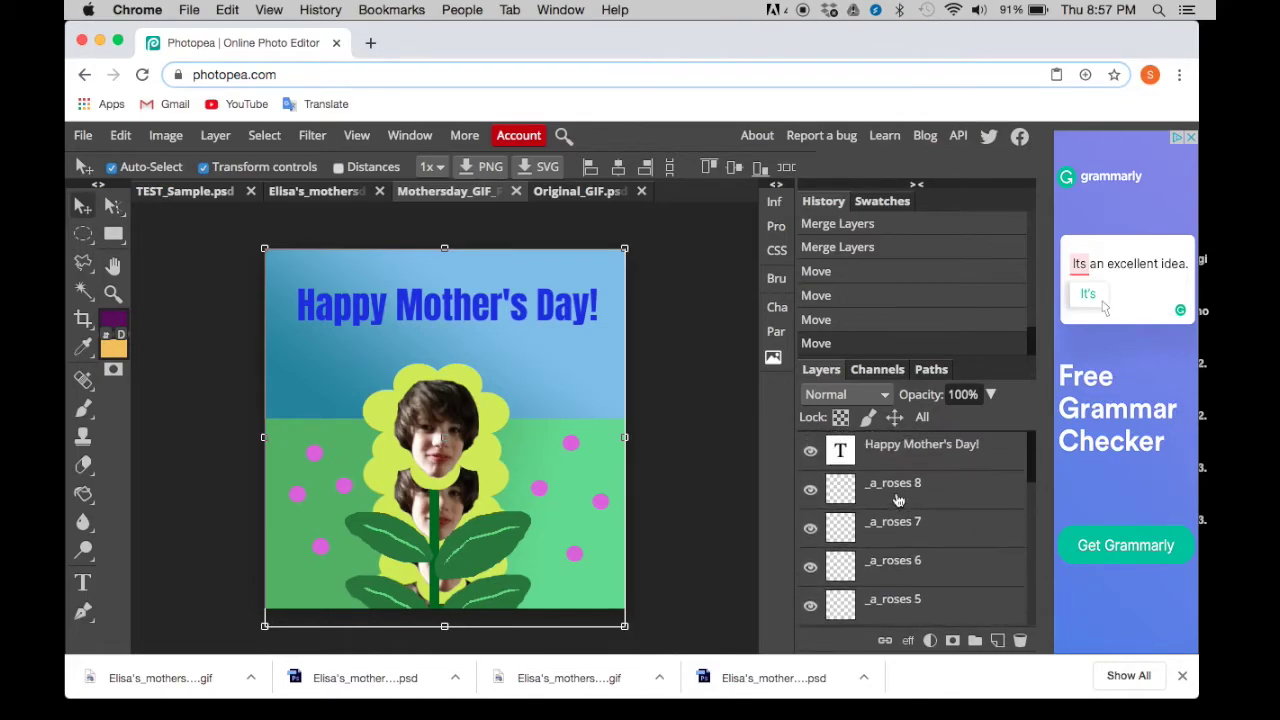
scroll(898, 500, down, 1)
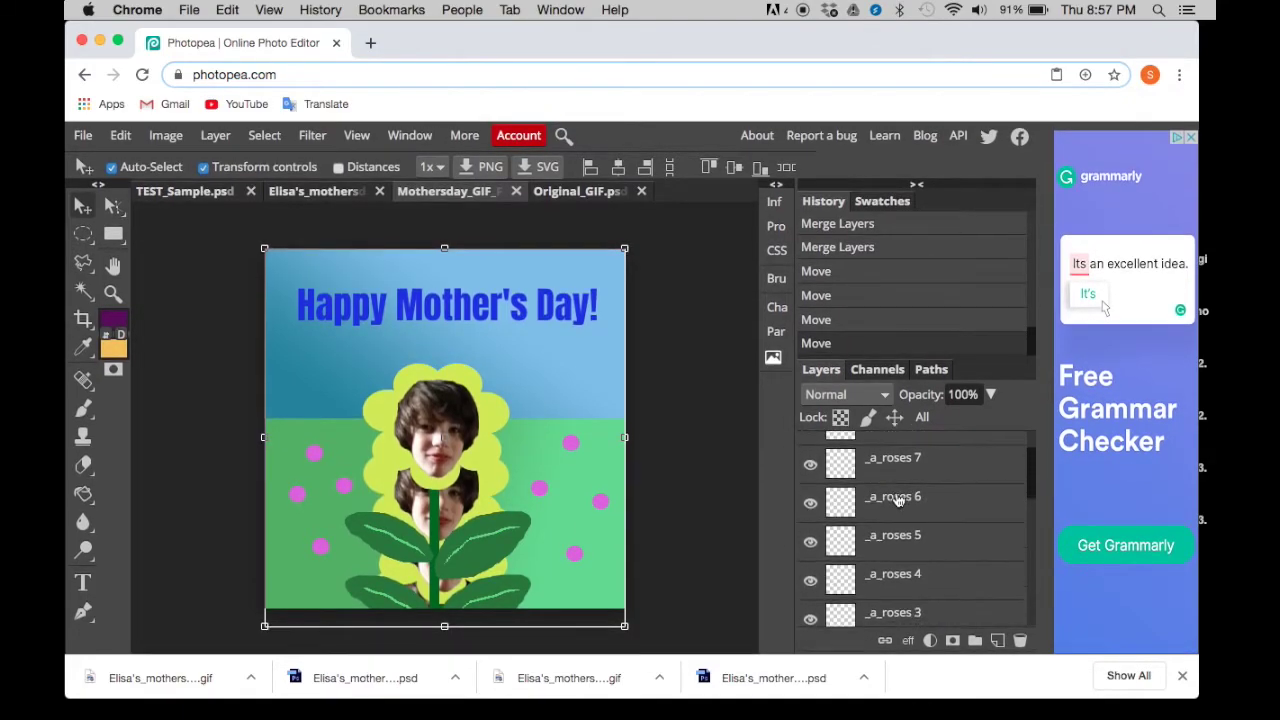
scroll(898, 500, down, 5)
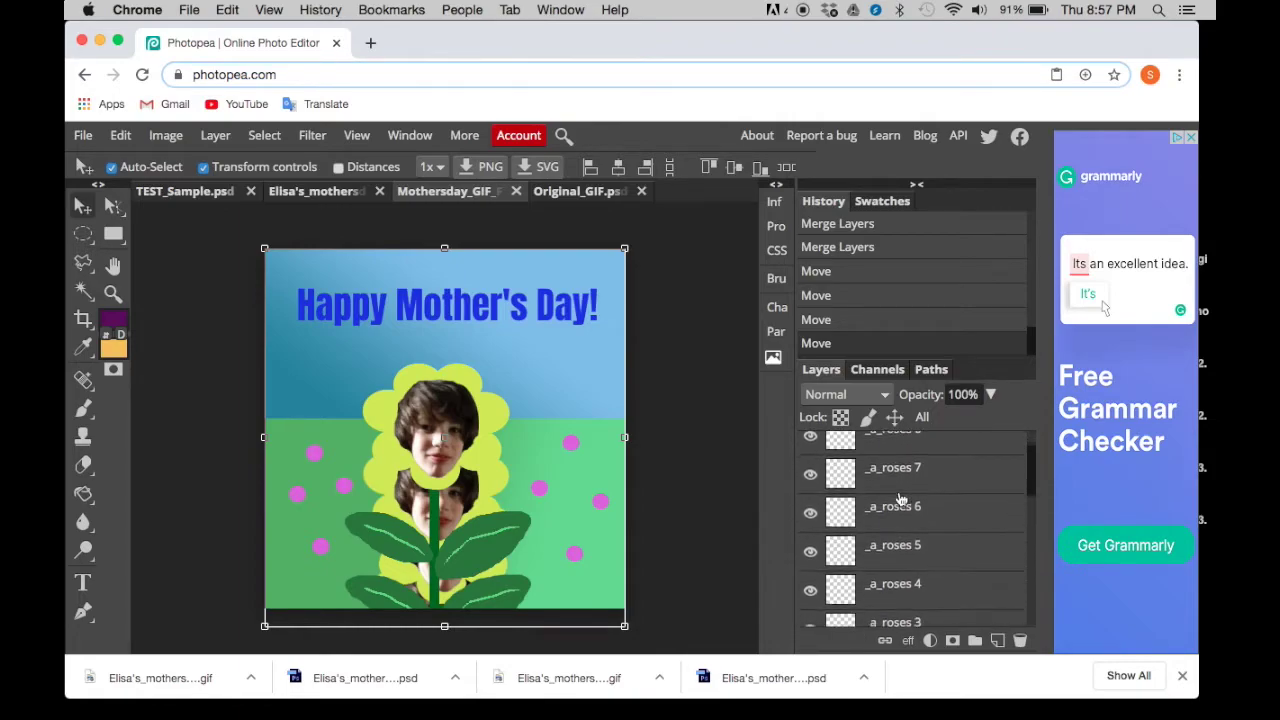
scroll(898, 500, up, 5)
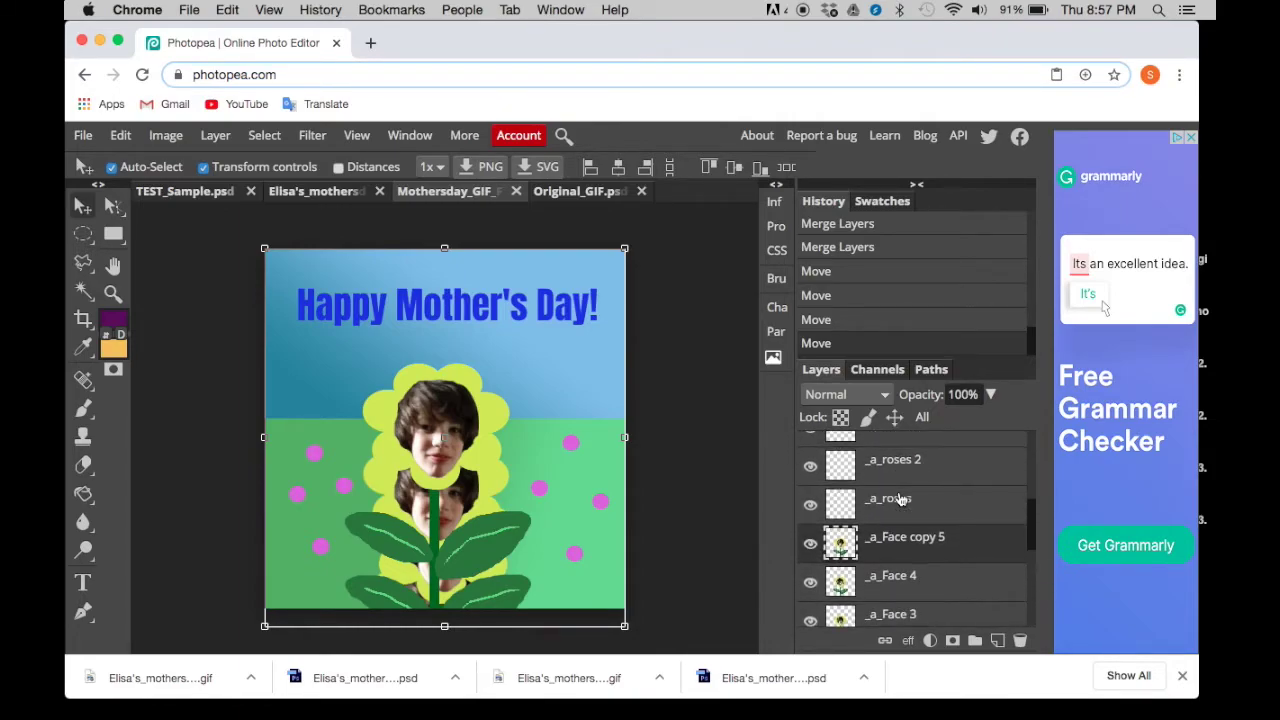
scroll(900, 499, up, 1)
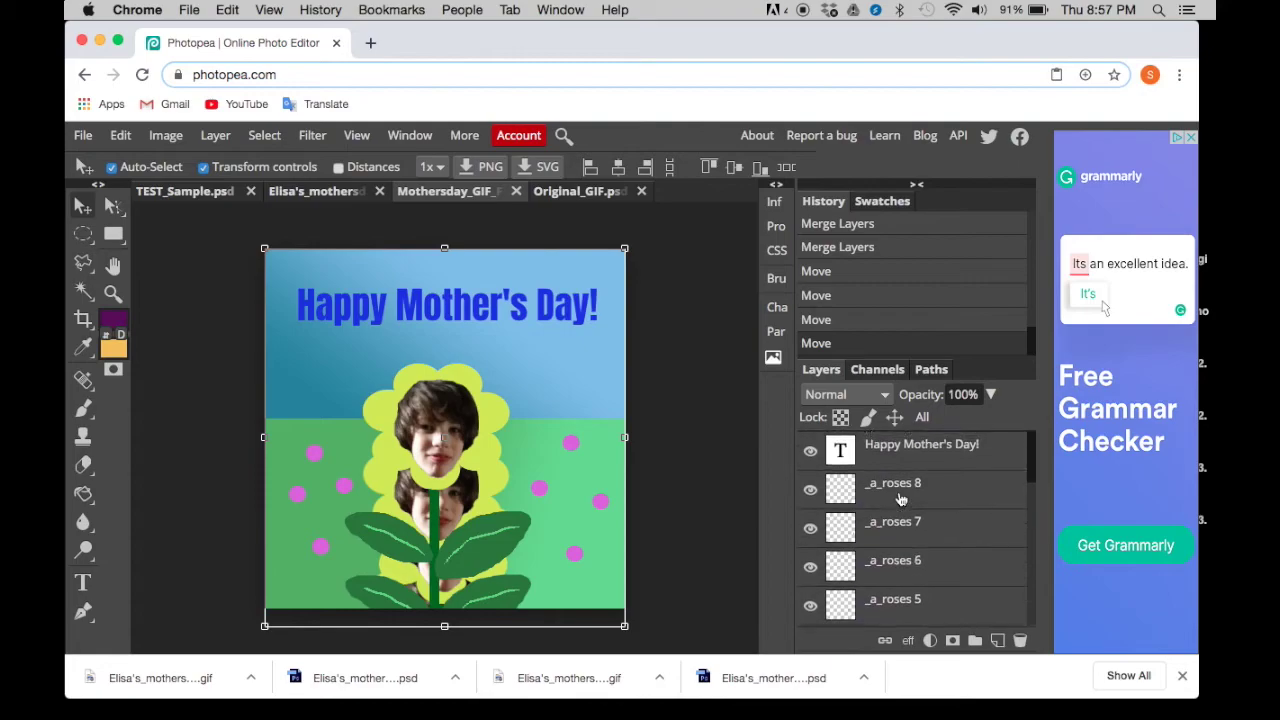
Step: Select _a_roses 8 through _a_roses plus _a_Face copy 5 together
click(900, 497)
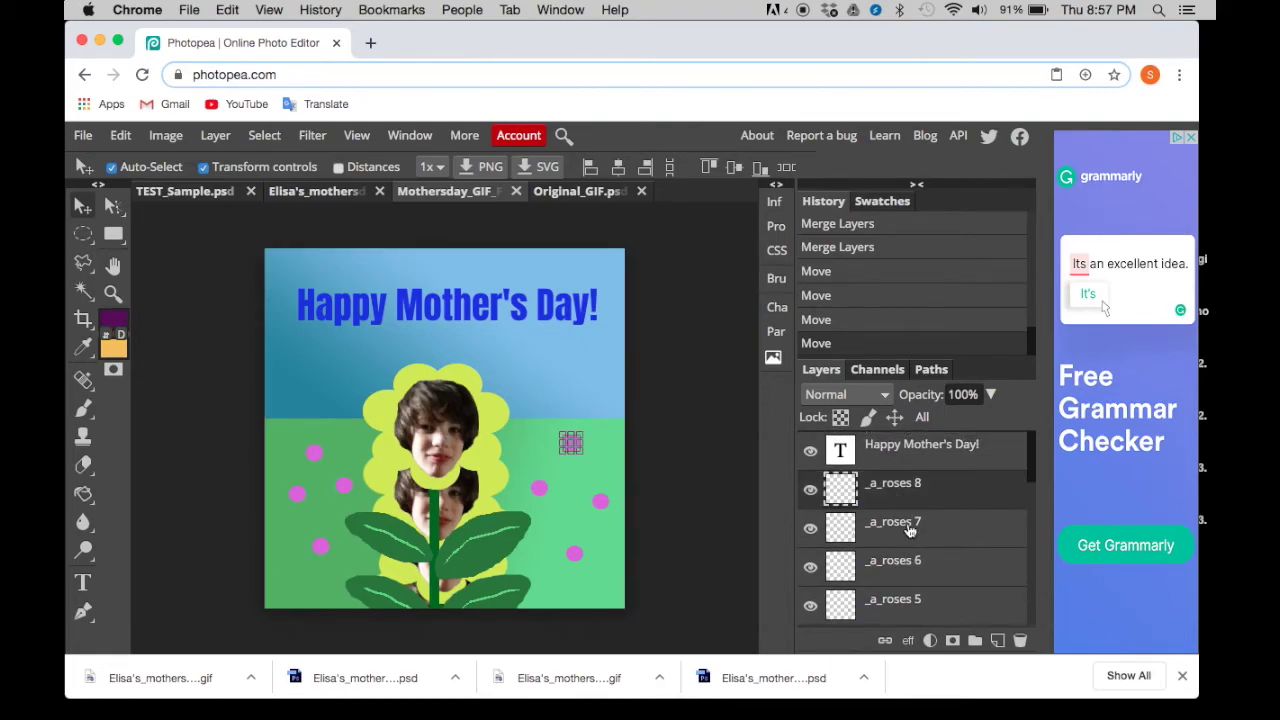
click(910, 531)
scroll(910, 531, down, 1)
click(910, 531)
scroll(910, 531, down, 1)
click(910, 531)
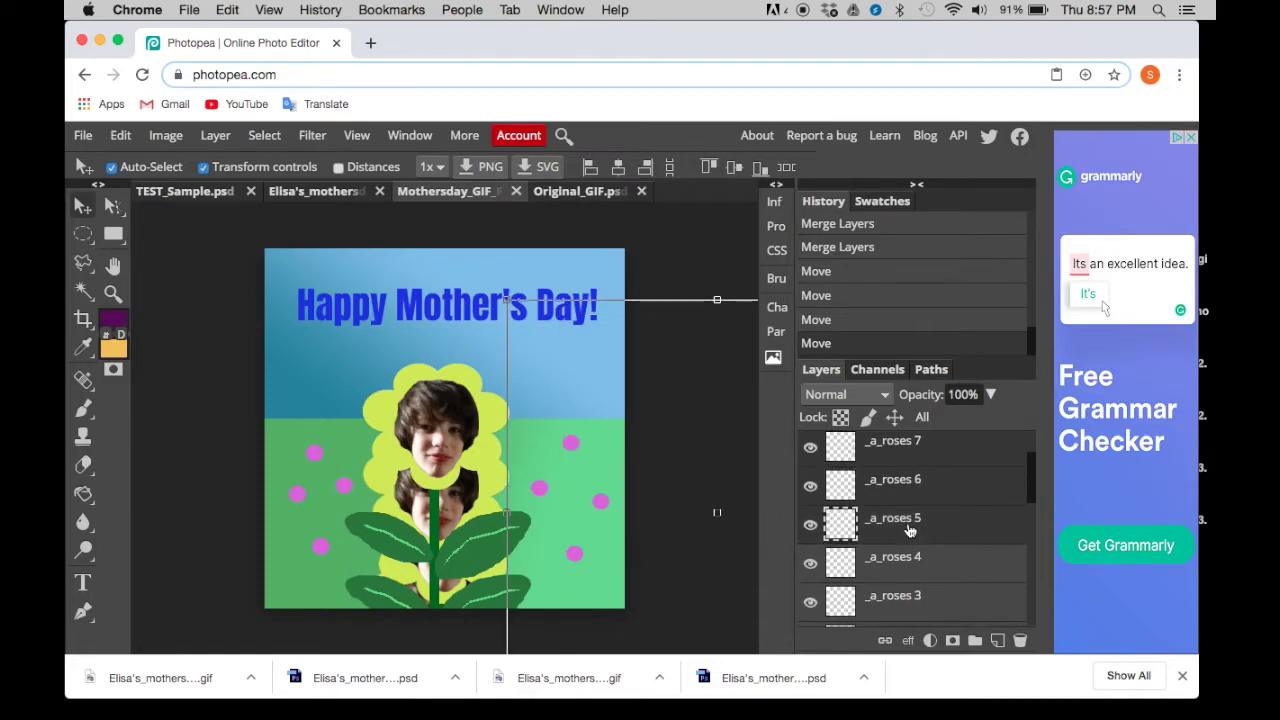
click(910, 566)
scroll(910, 560, down, 1)
click(905, 531)
scroll(905, 531, down, 1)
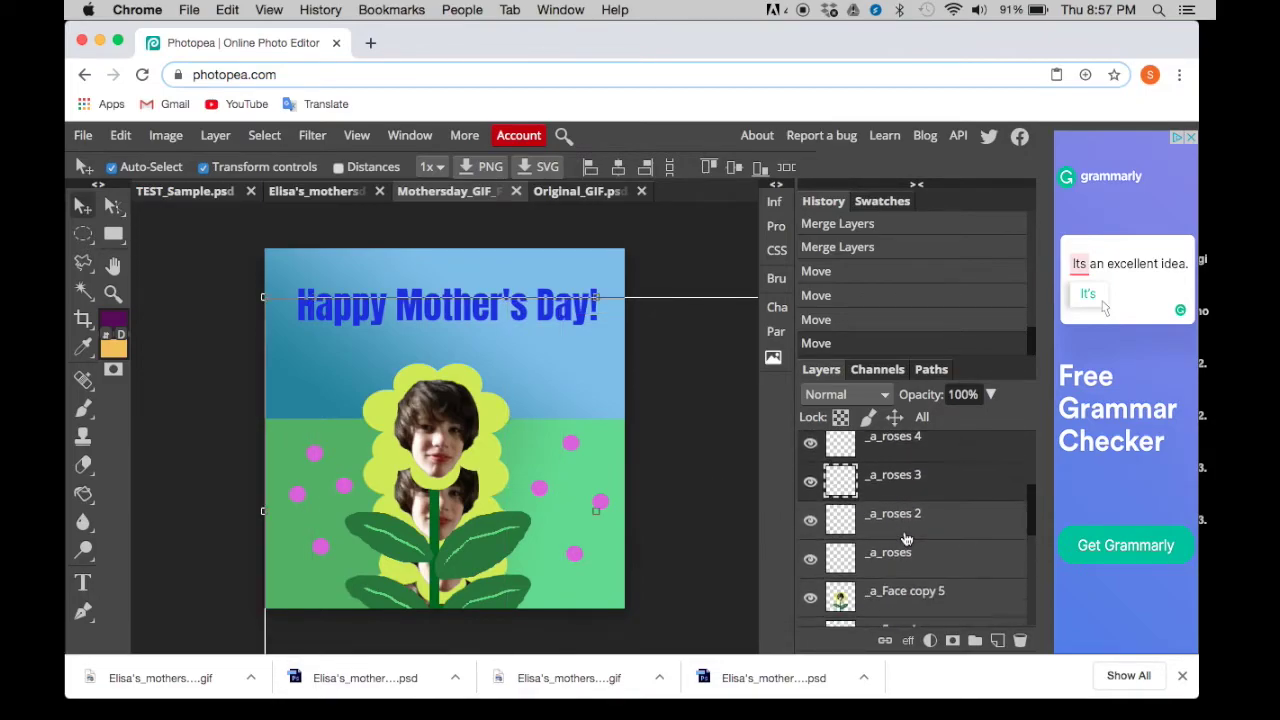
click(900, 522)
scroll(900, 518, down, 1)
click(899, 507)
click(897, 540)
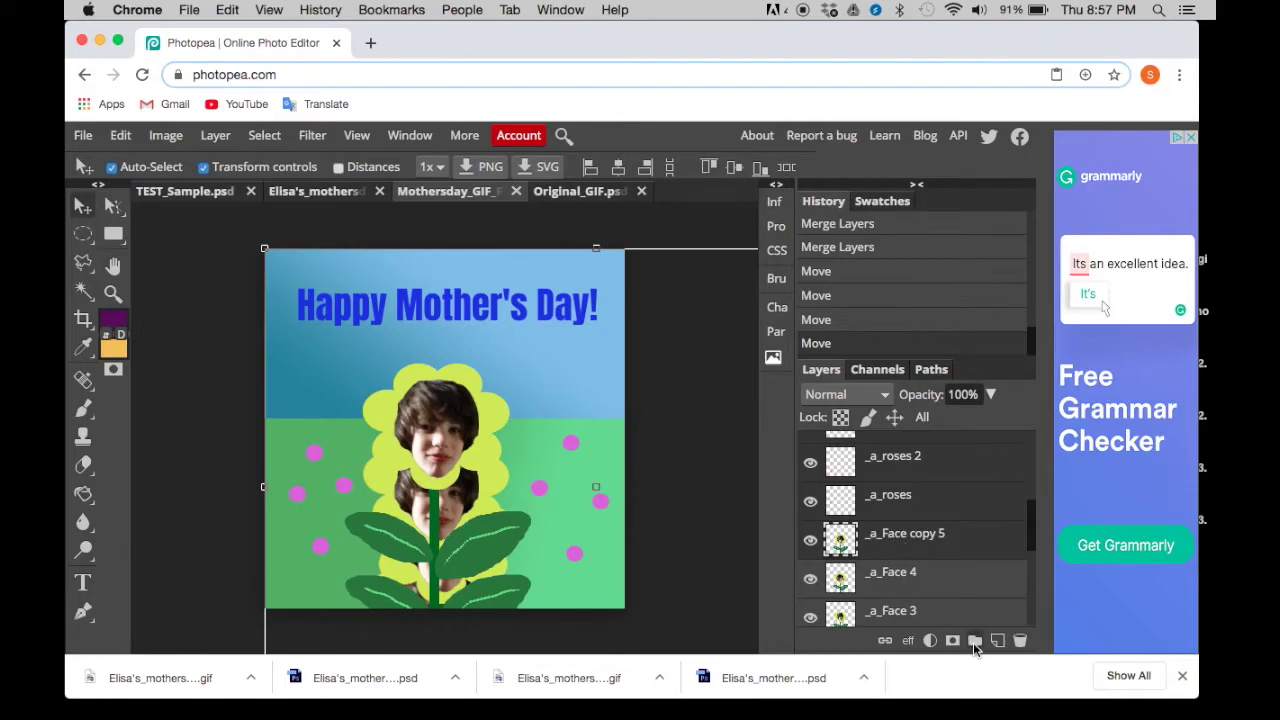
Step: Group the selected layers into Folder 1, then expand and collapse it to check
click(976, 641)
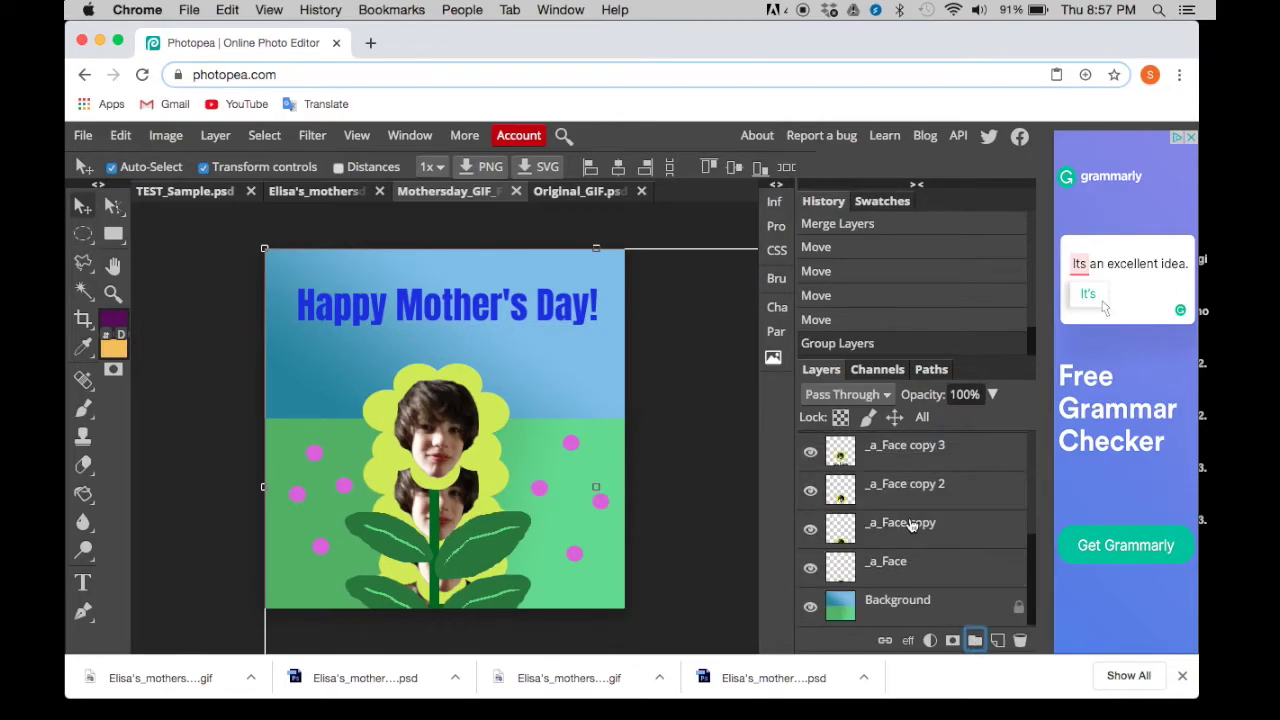
scroll(905, 524, up, 5)
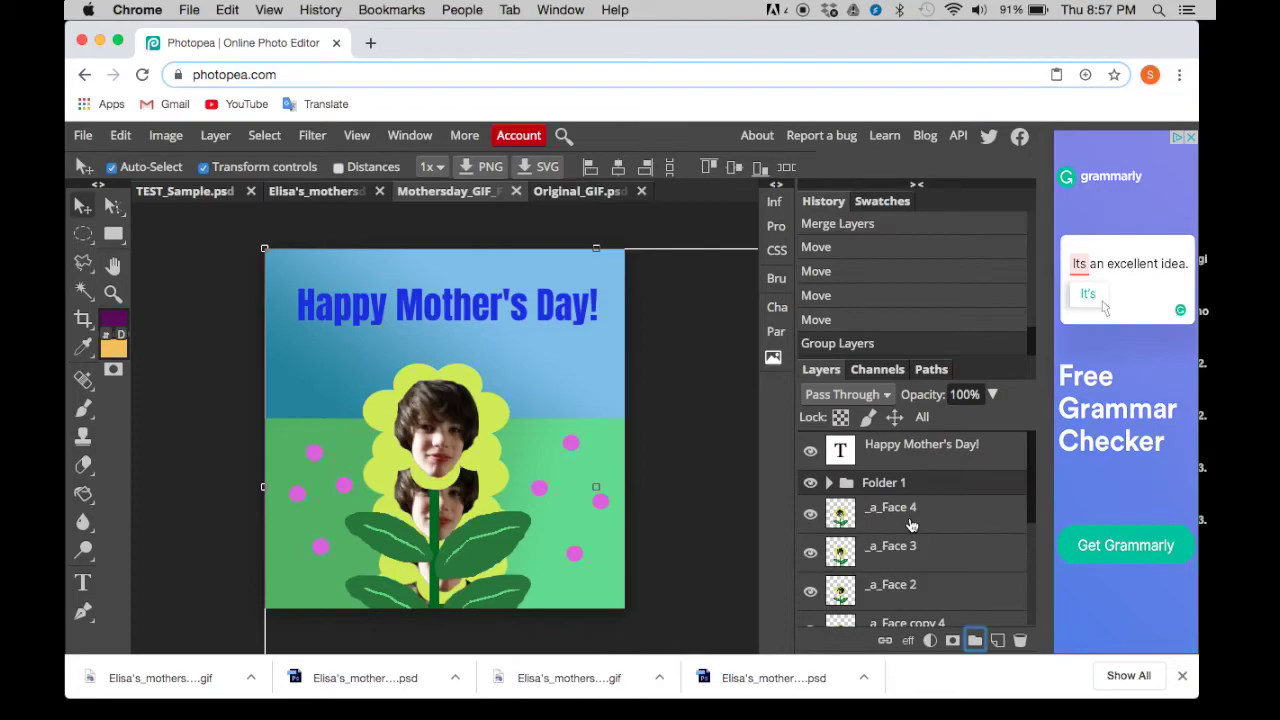
click(829, 483)
scroll(915, 535, down, 5)
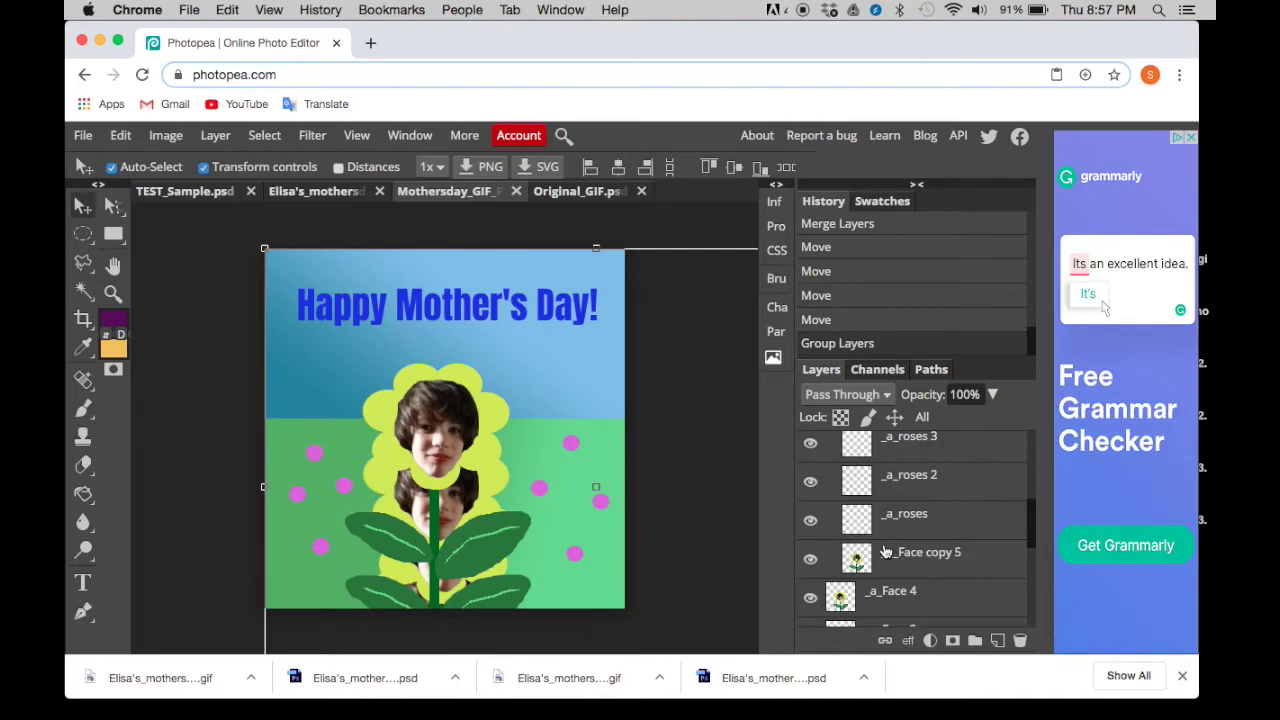
scroll(886, 548, up, 5)
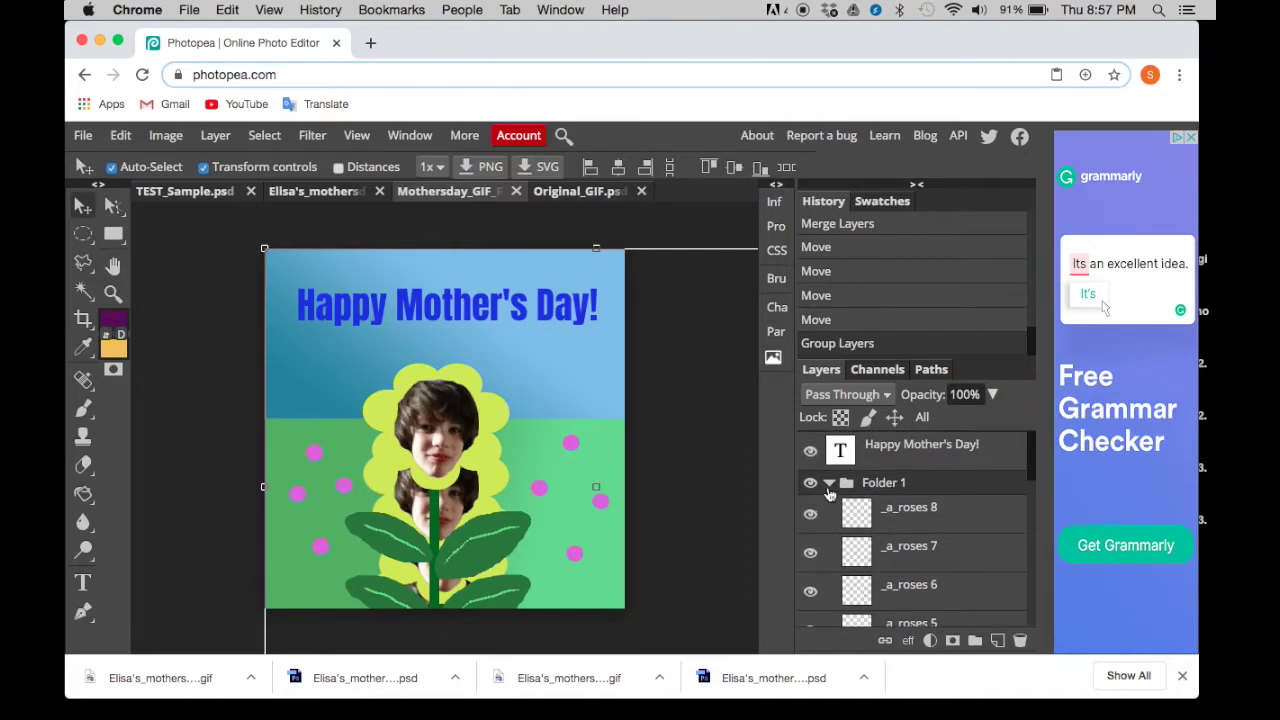
click(830, 485)
scroll(895, 493, down, 4)
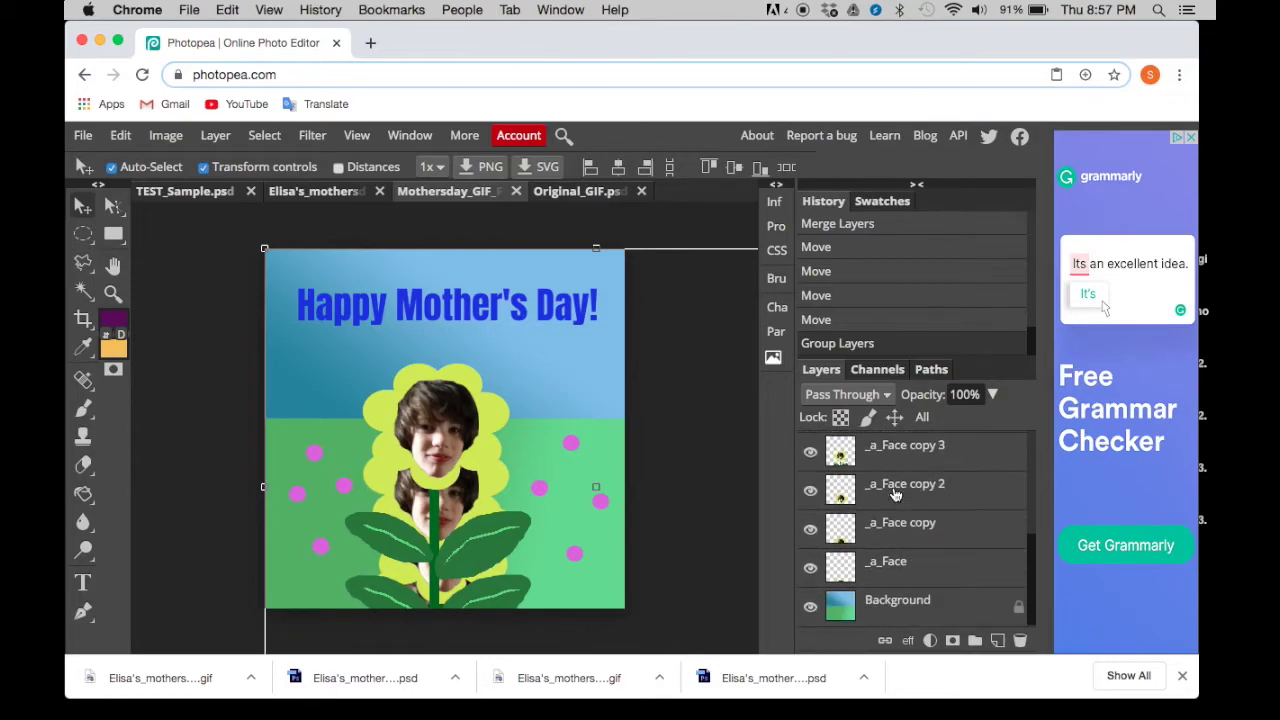
scroll(895, 493, up, 5)
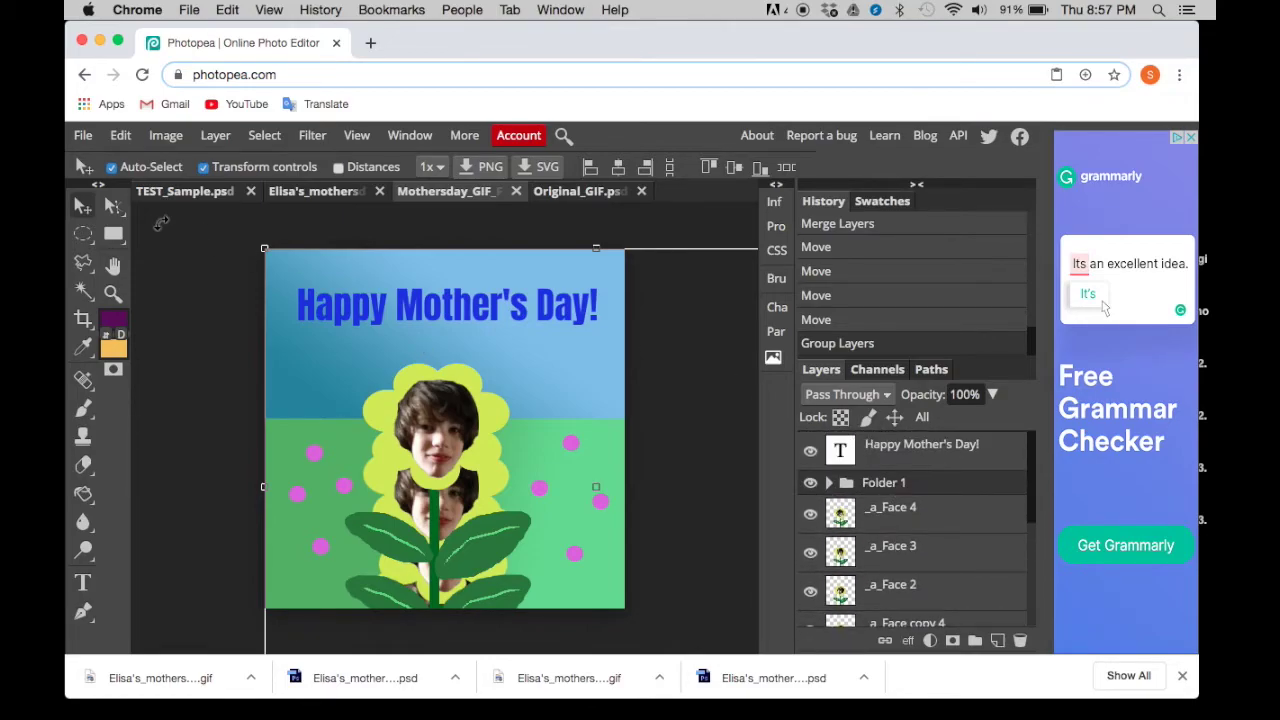
Step: Preview the card with Folder 1 as a GIF export, then close the preview
click(84, 135)
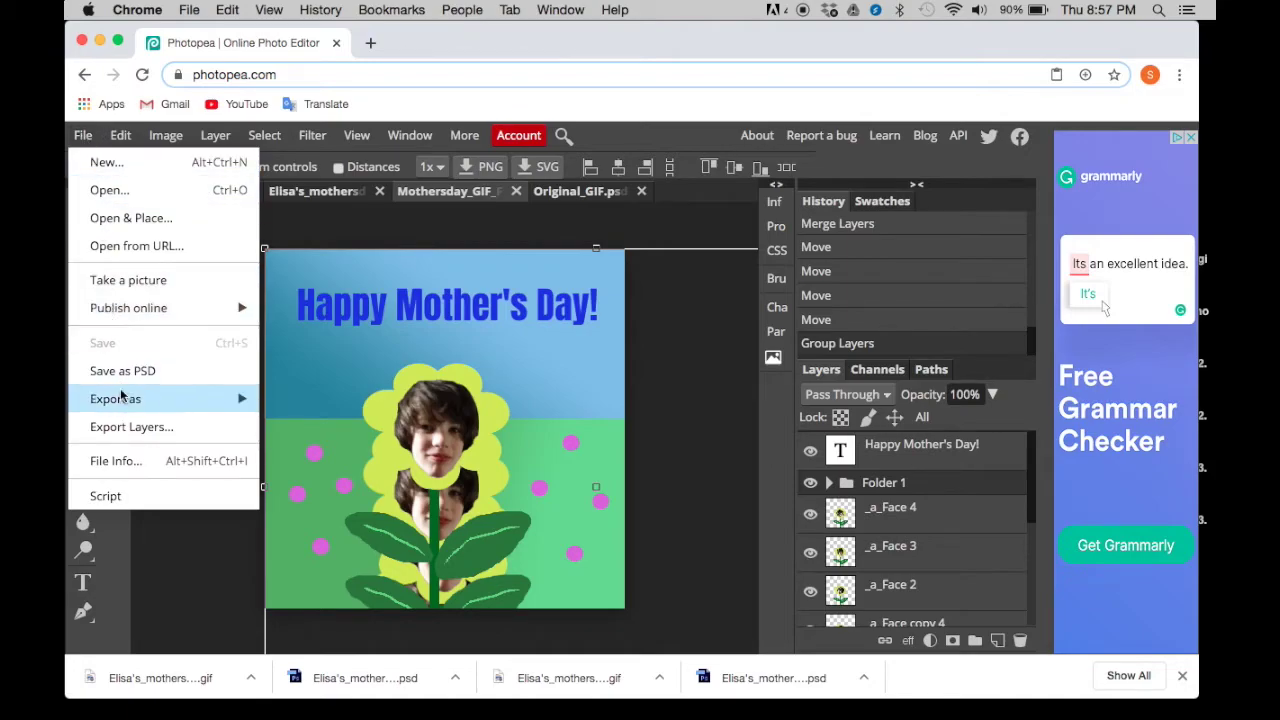
mouse_move(123, 398)
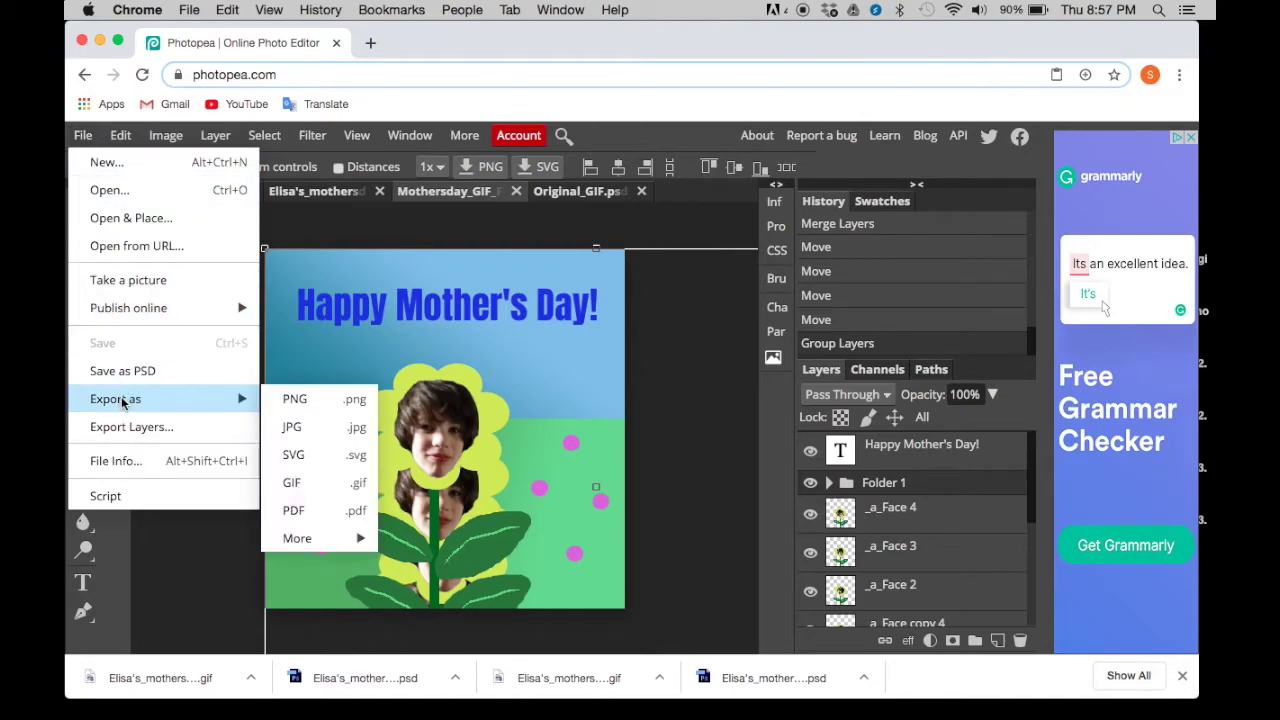
click(303, 483)
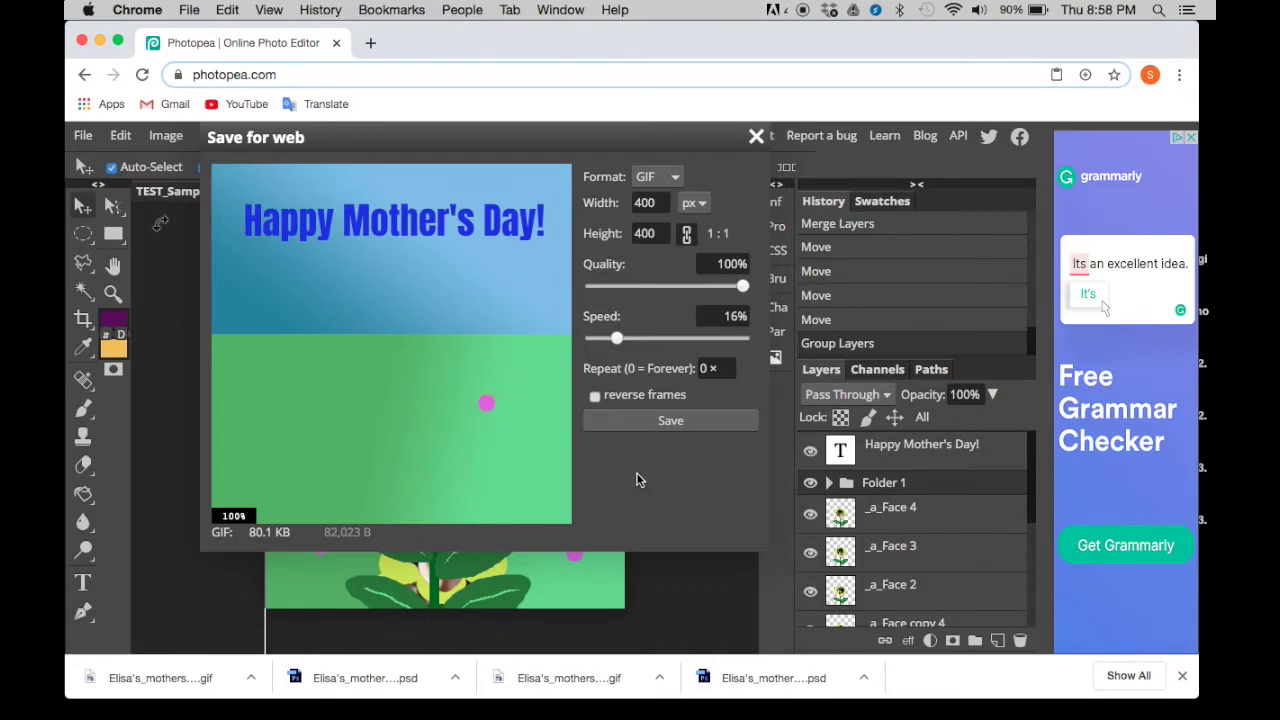
click(756, 137)
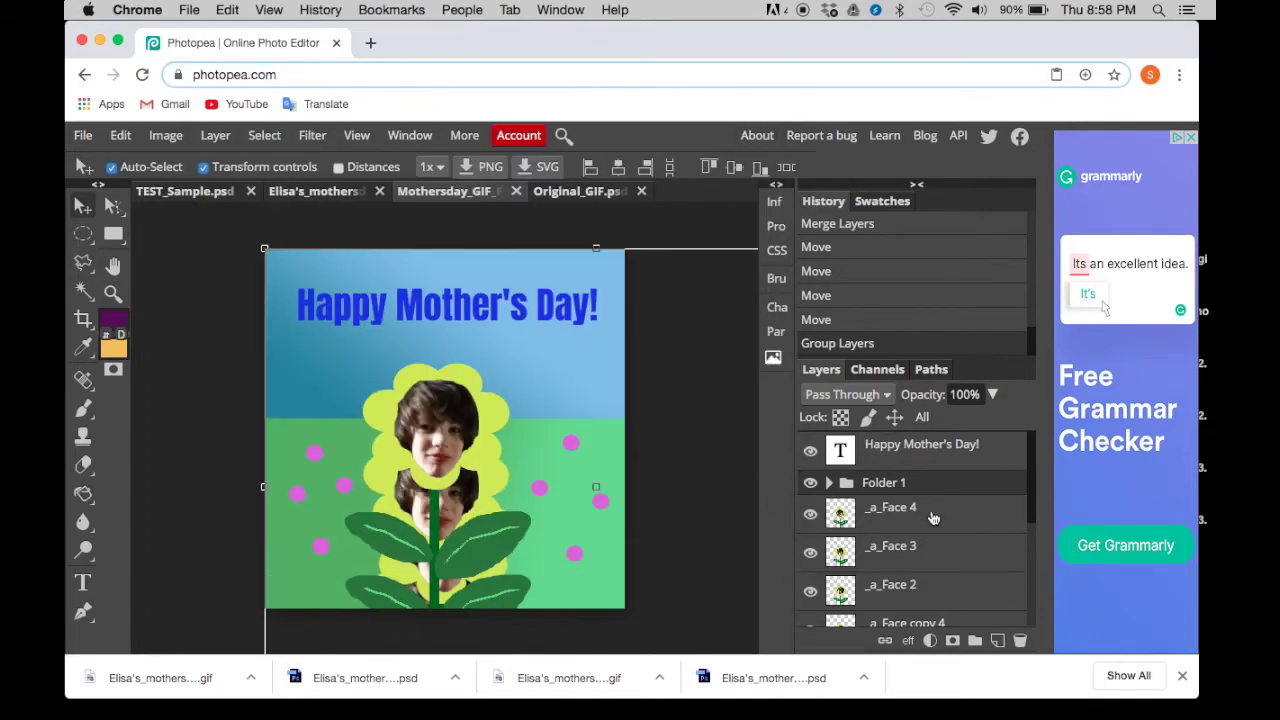
Step: Select _a Face 4 down to the bottom _a Face layer and group them into Folder 2
scroll(932, 518, down, 1)
scroll(932, 518, down, 1)
scroll(932, 518, up, 2)
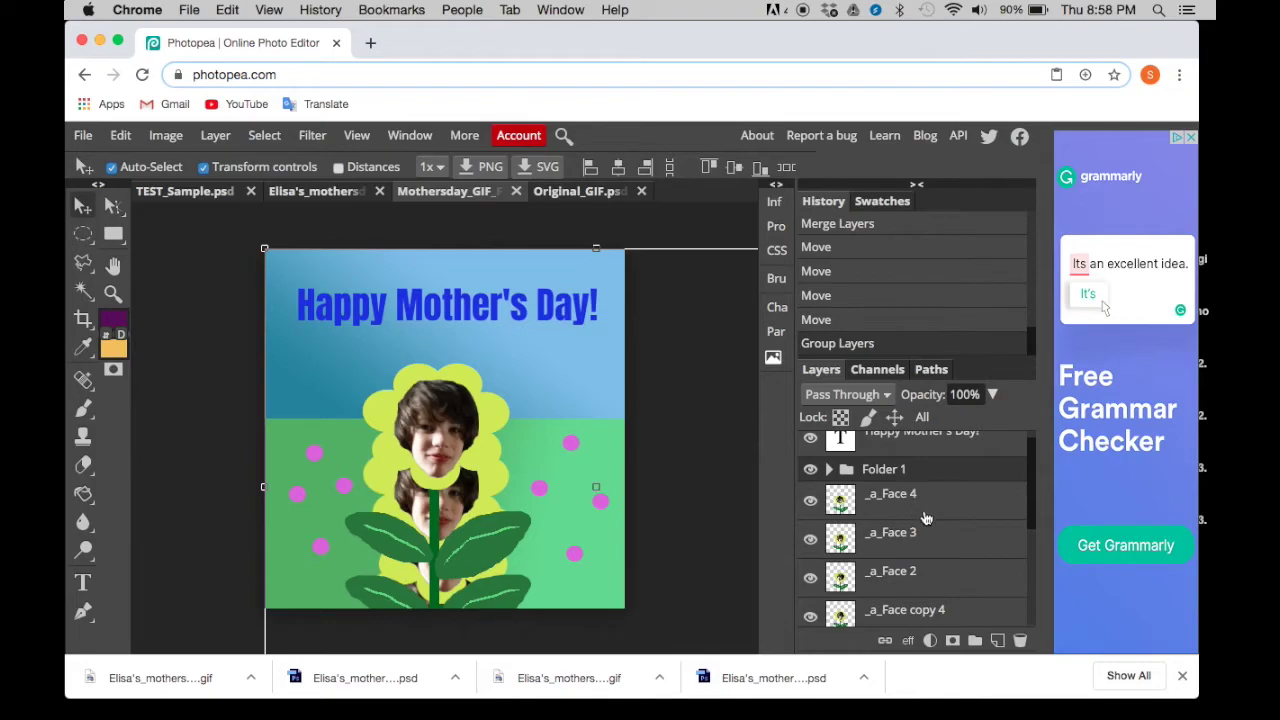
scroll(928, 520, down, 1)
scroll(928, 520, down, 1)
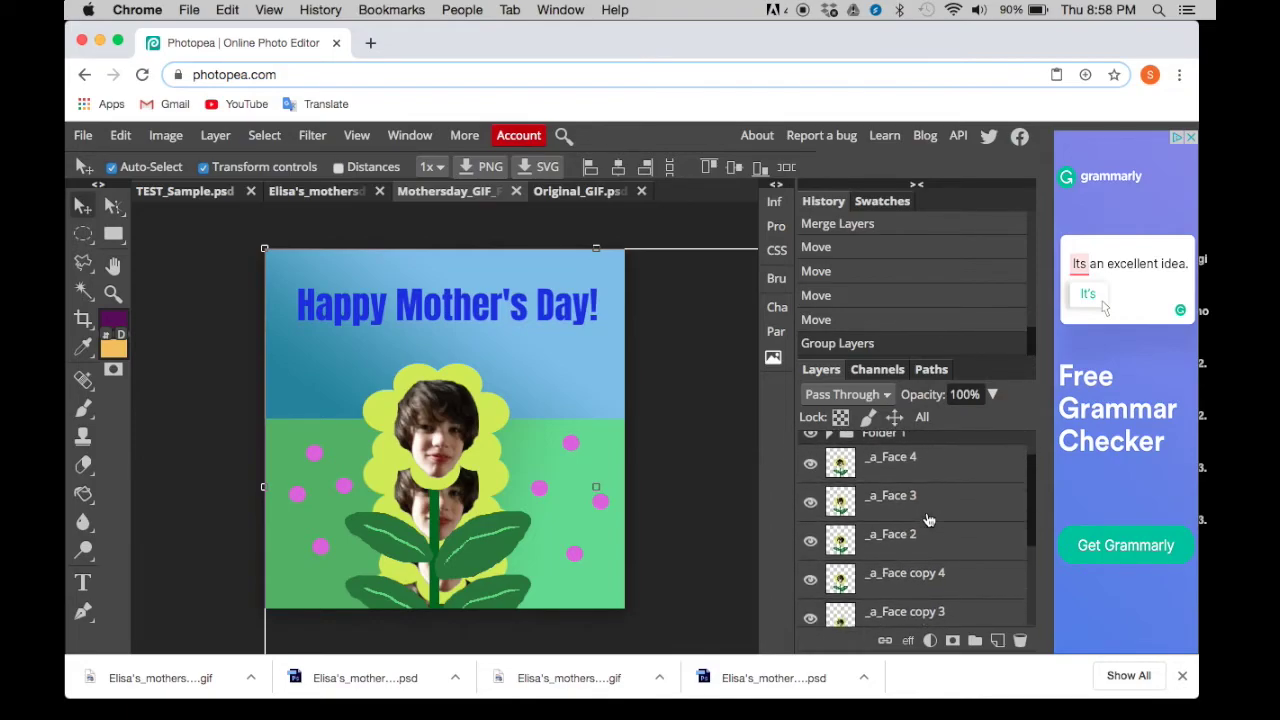
click(897, 463)
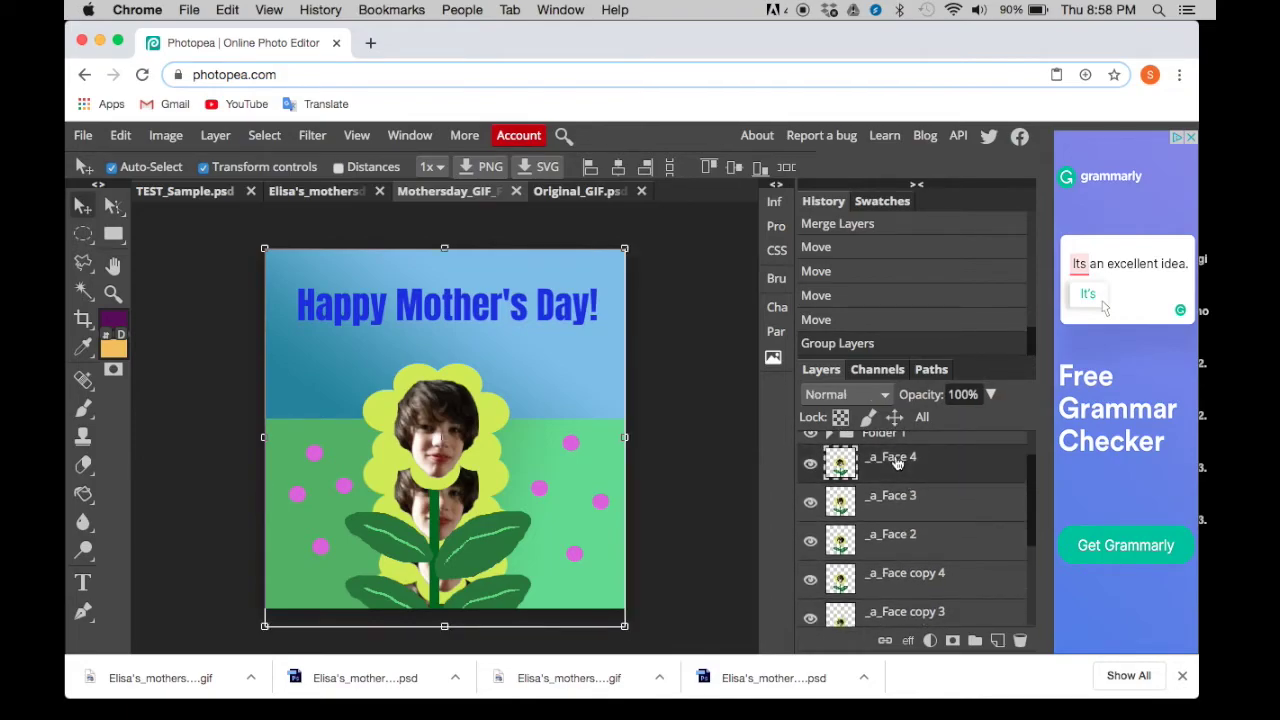
scroll(905, 532, down, 2)
click(898, 520)
scroll(898, 520, down, 2)
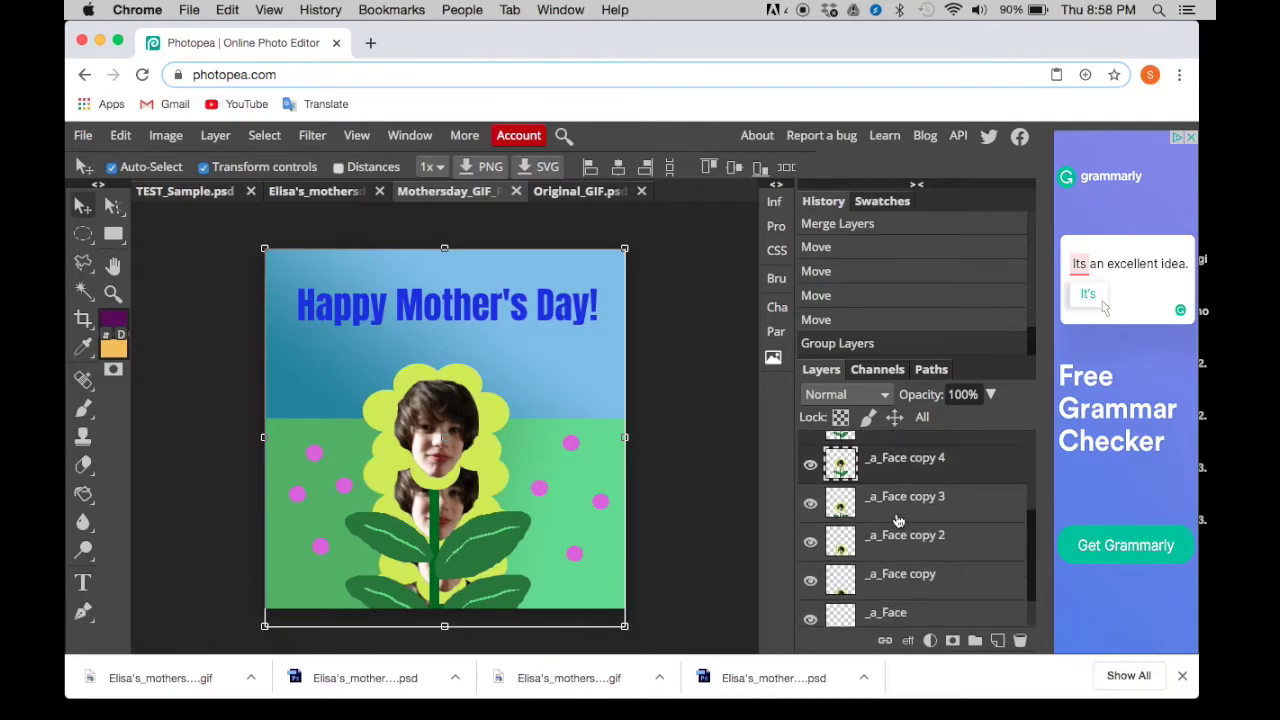
click(895, 520)
scroll(895, 537, down, 2)
click(895, 537)
click(895, 563)
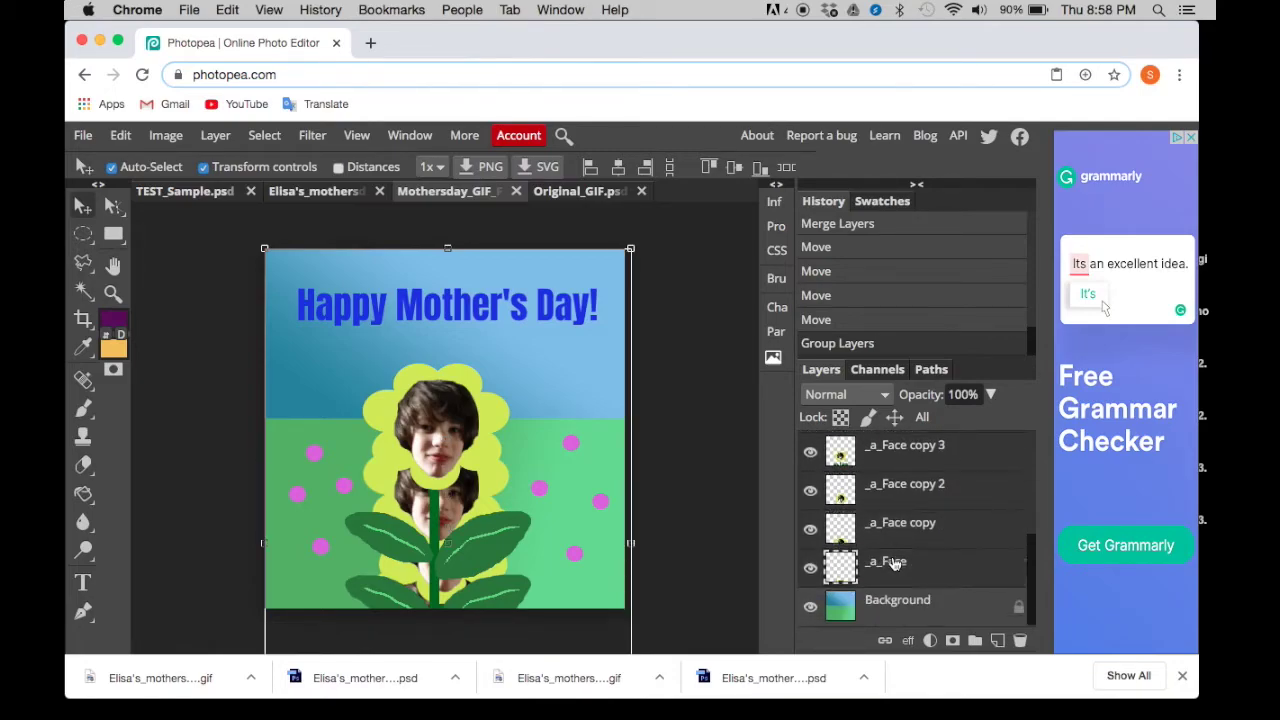
click(975, 641)
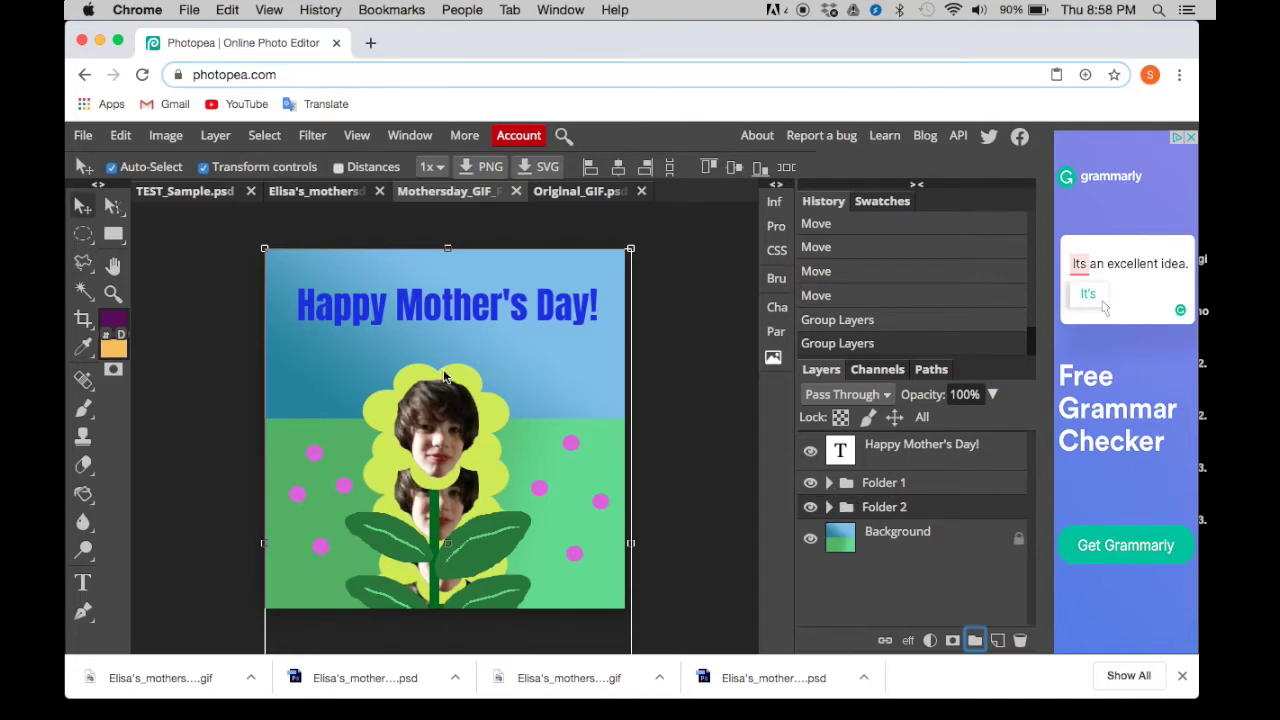
click(83, 135)
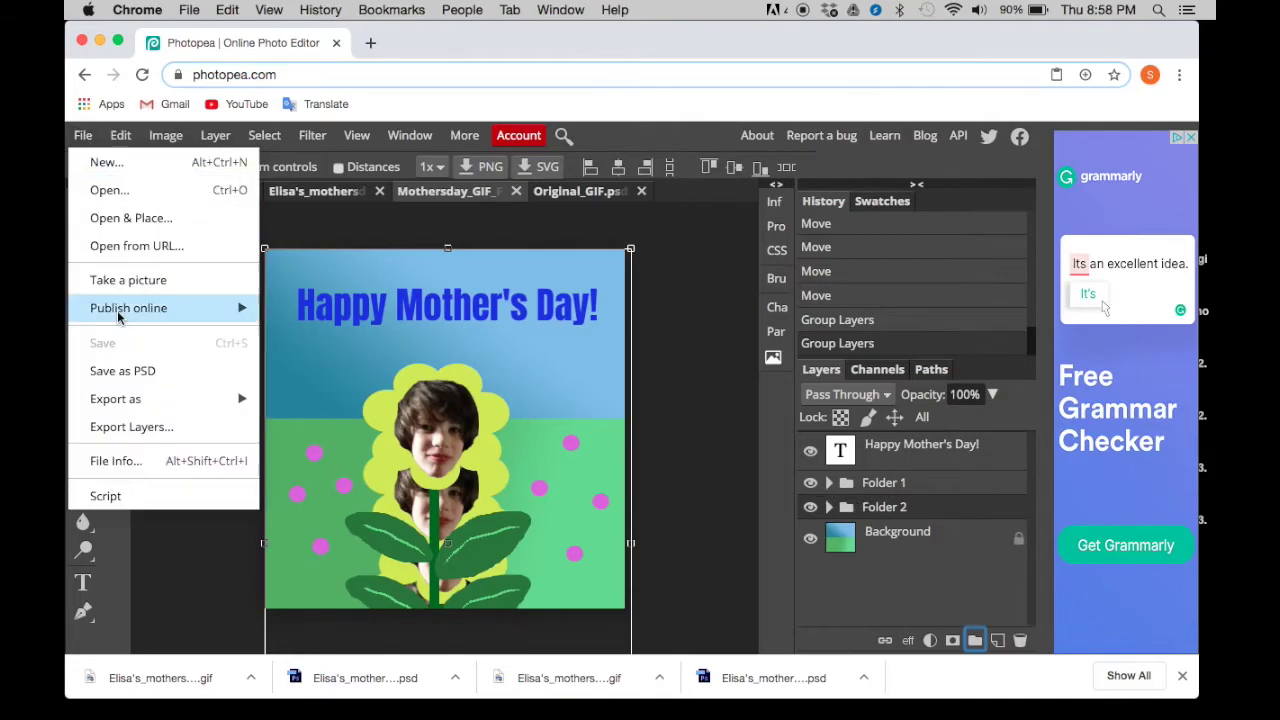
mouse_move(125, 398)
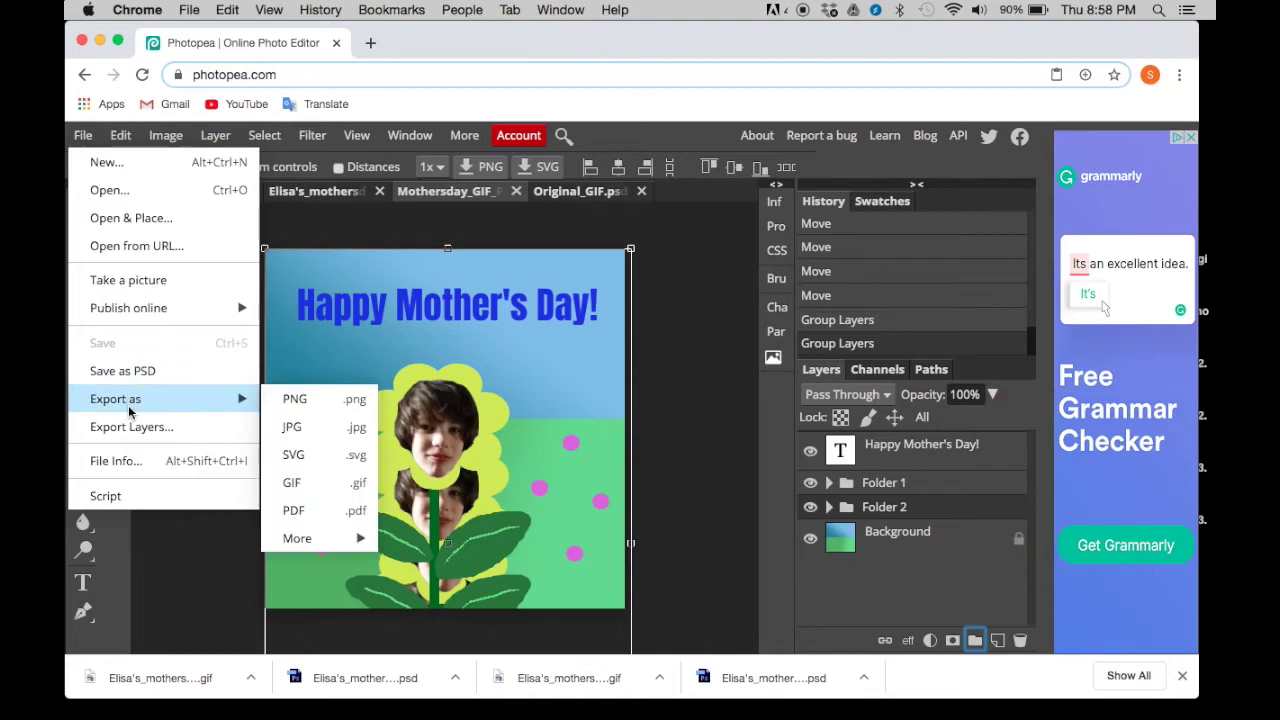
click(302, 484)
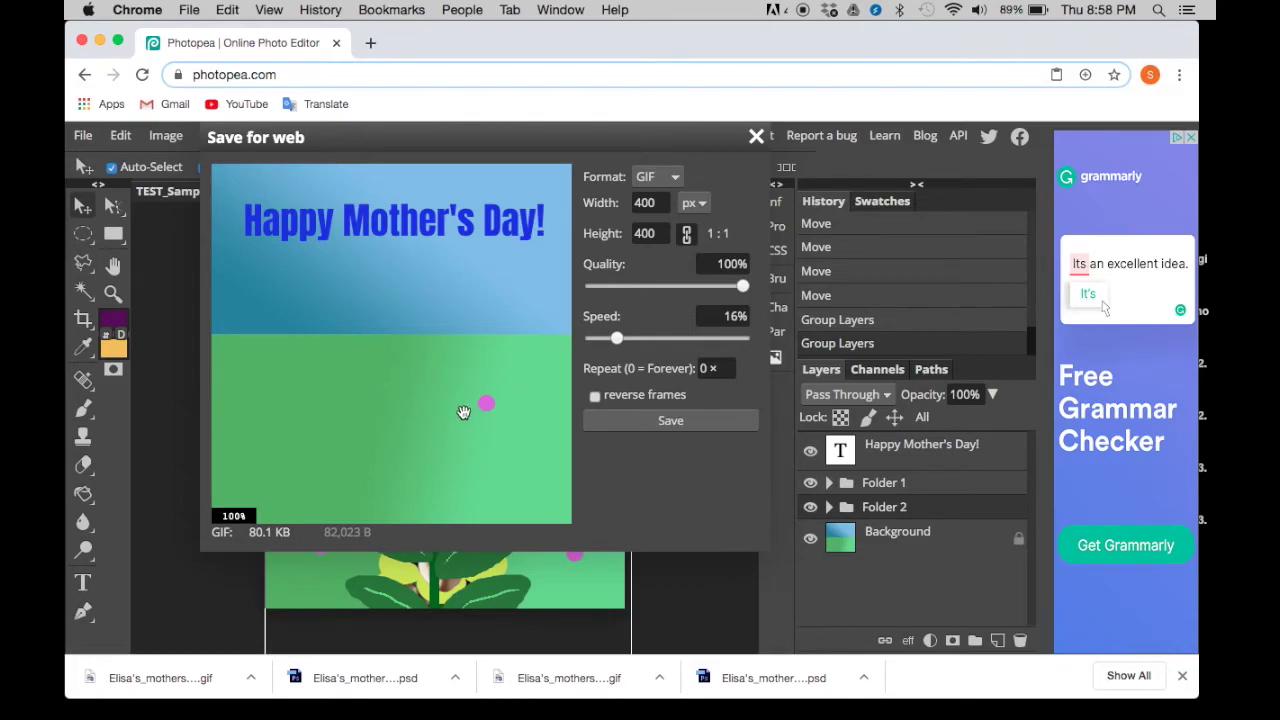
click(757, 138)
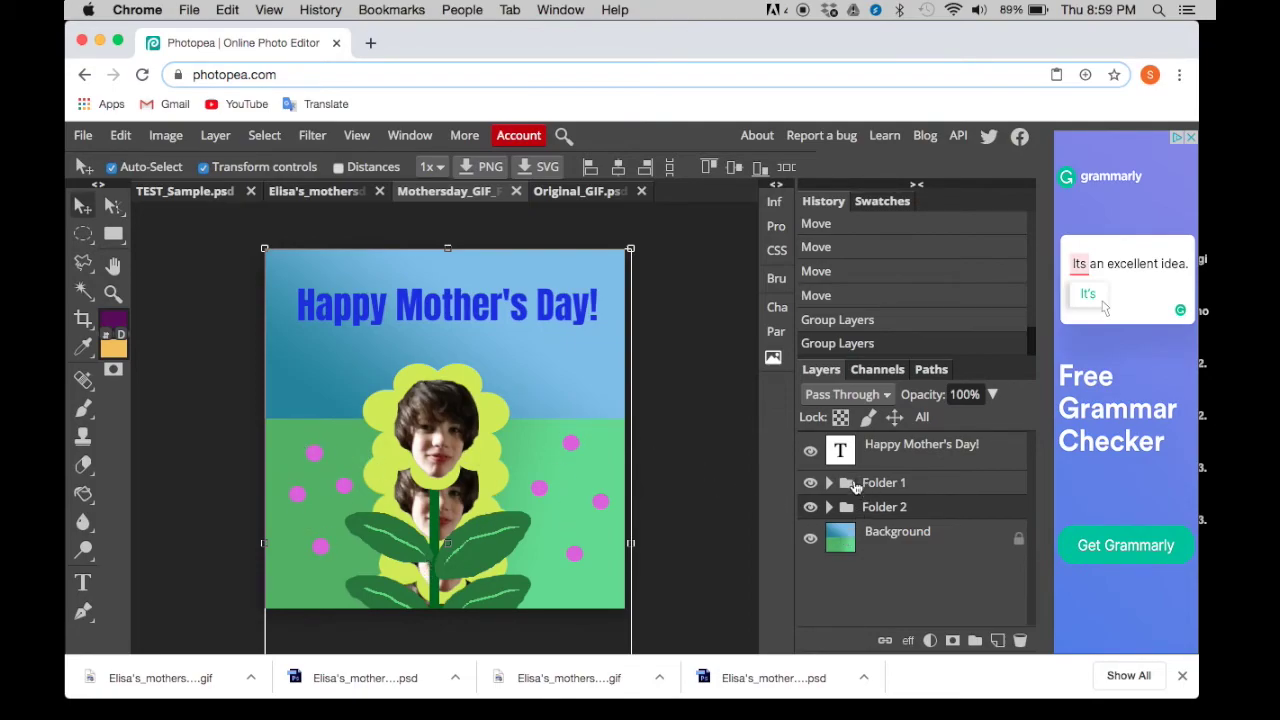
Step: Undo the stray merge, then combine Folder 1 and Folder 2 with Layer > Animation > Merge
key(super+e)
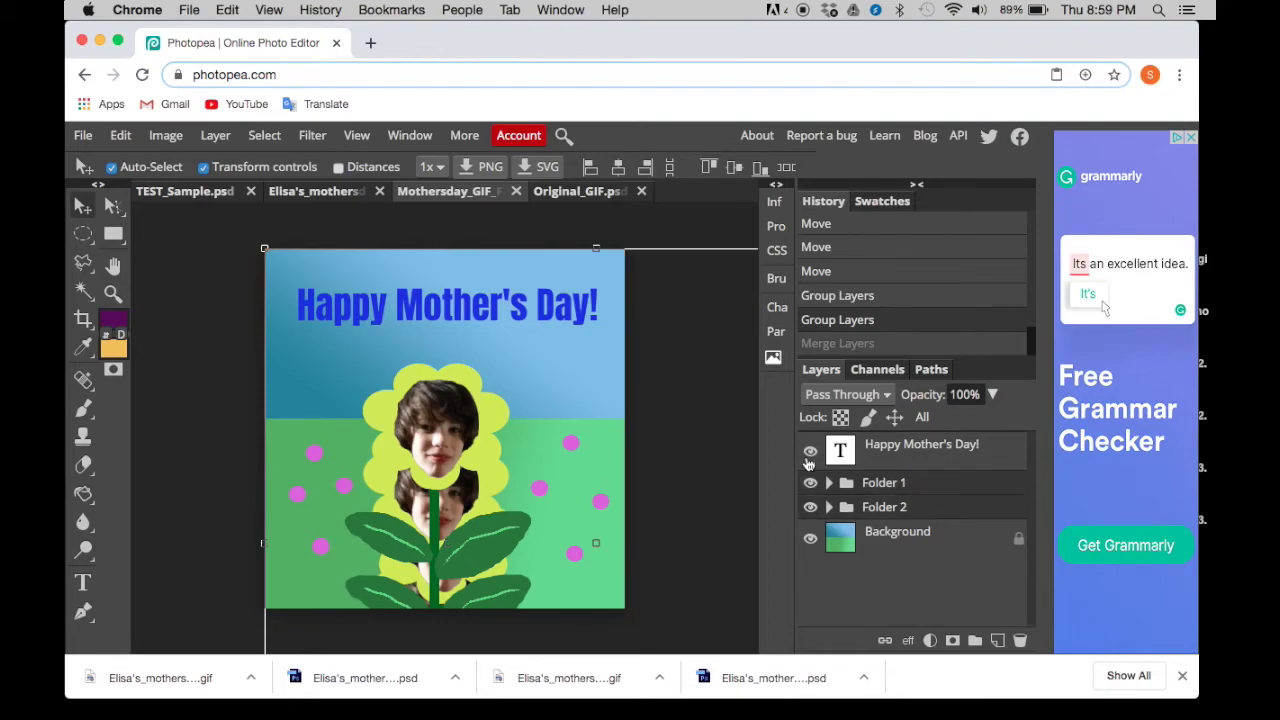
click(215, 135)
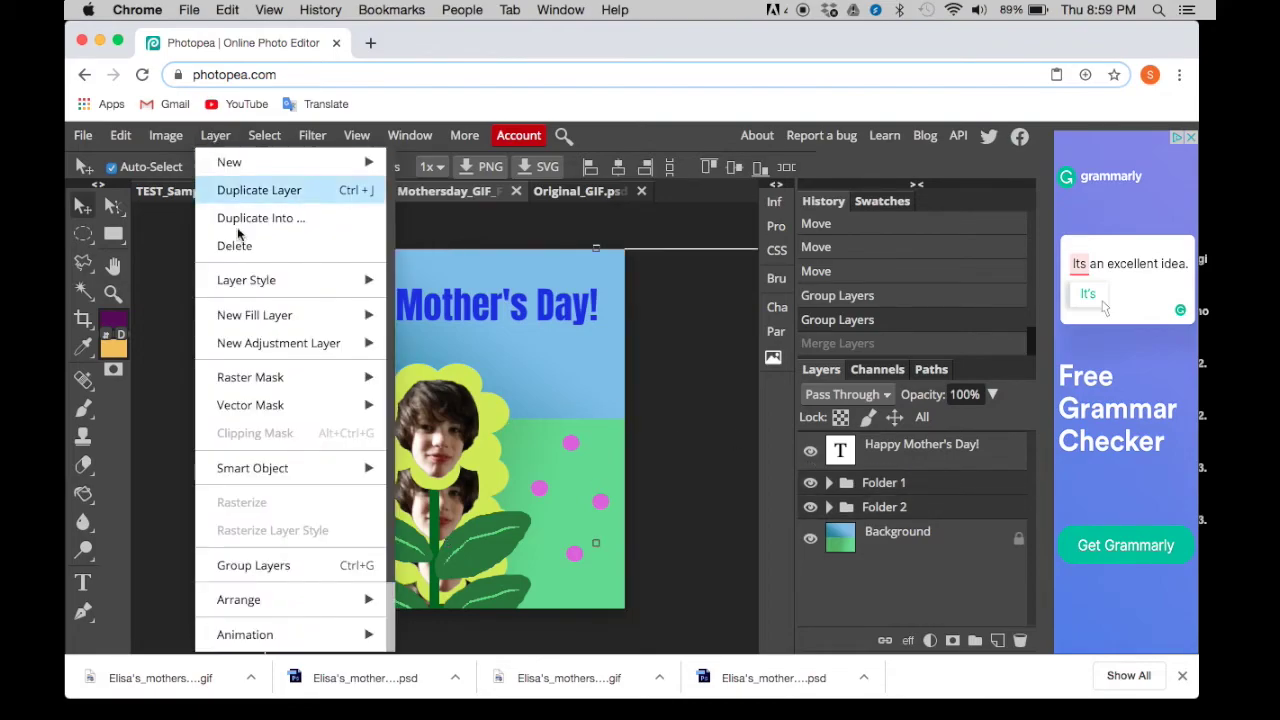
scroll(249, 355, down, 1)
scroll(249, 355, down, 3)
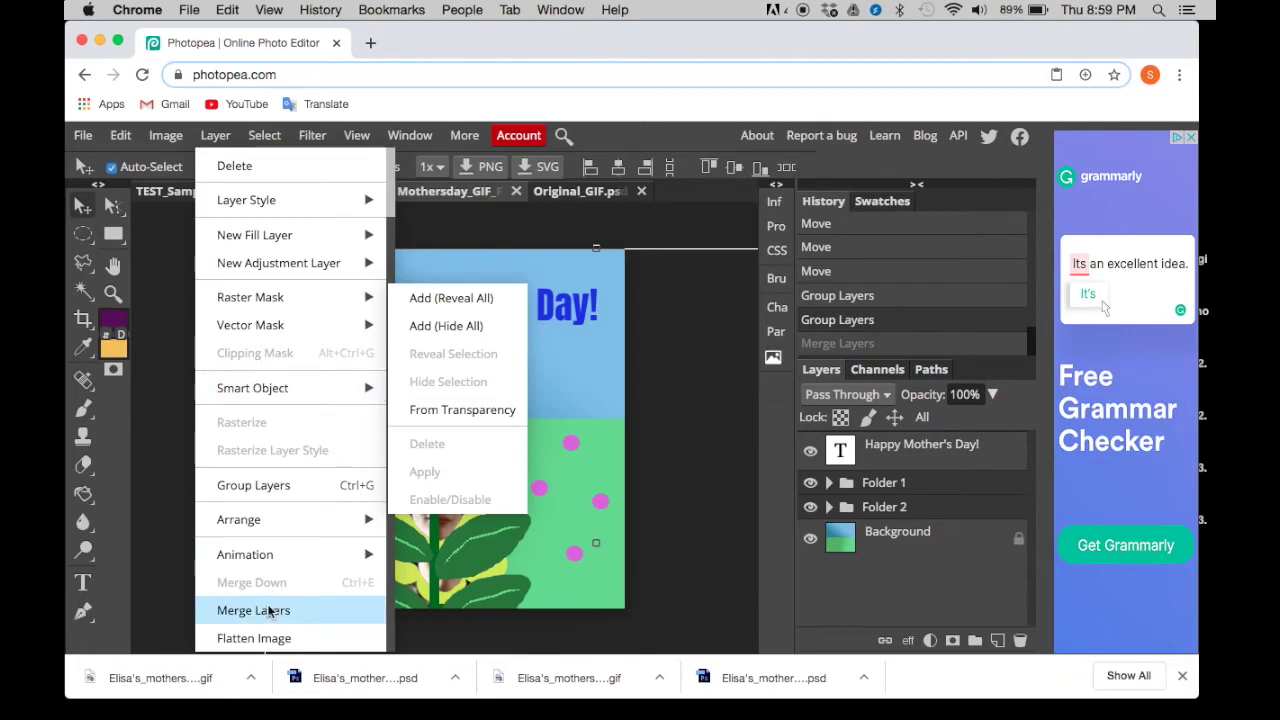
mouse_move(273, 560)
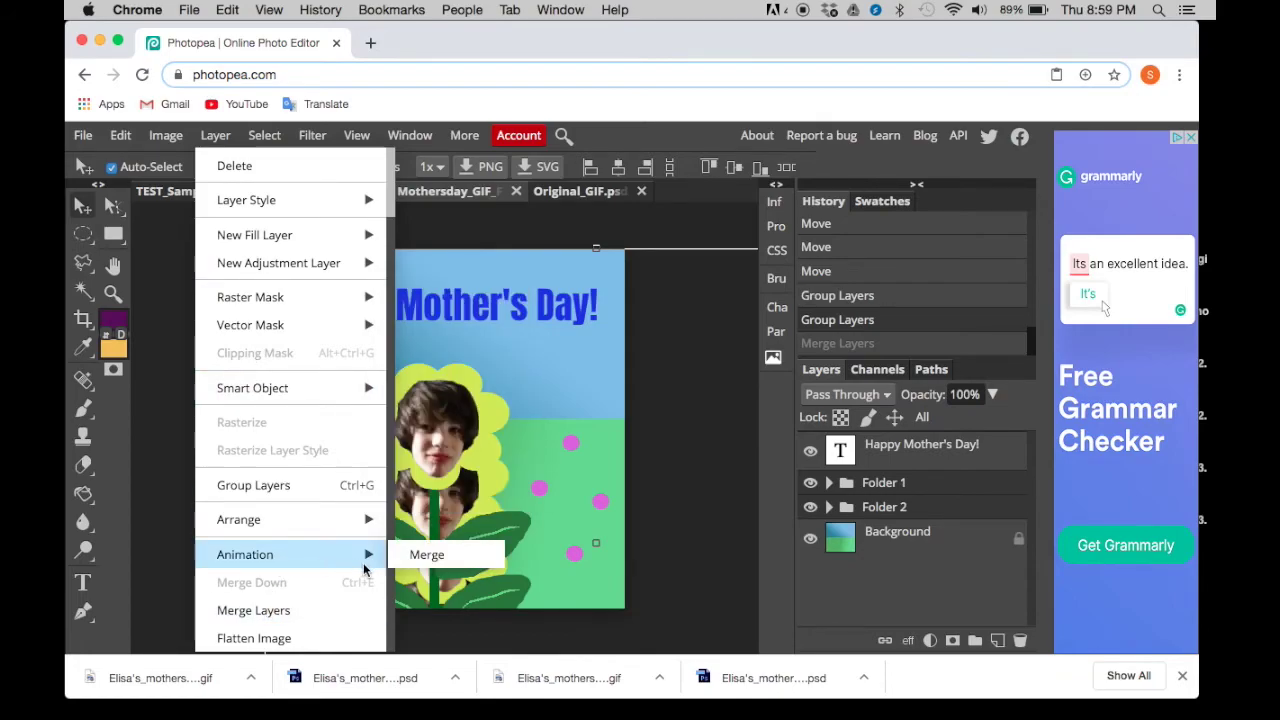
click(415, 558)
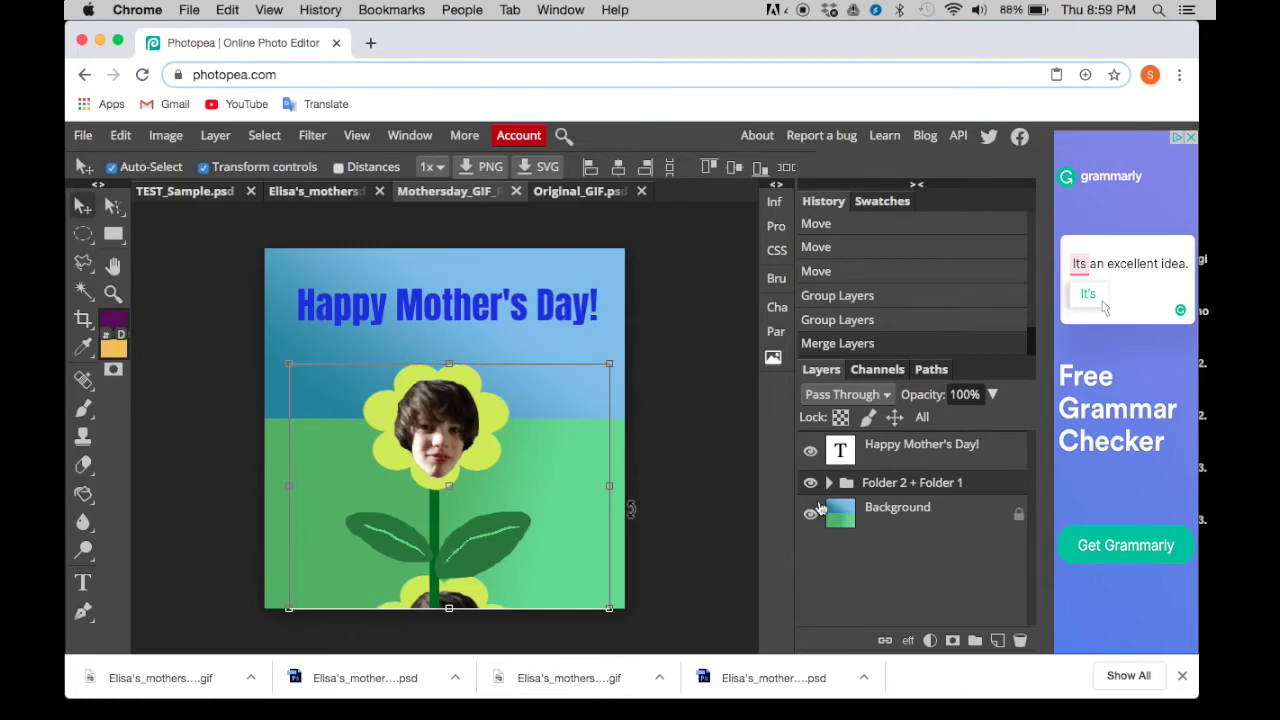
Step: Export the card as an animated GIF at 14% speed and save it as Mothersday_GIF.gif
click(83, 135)
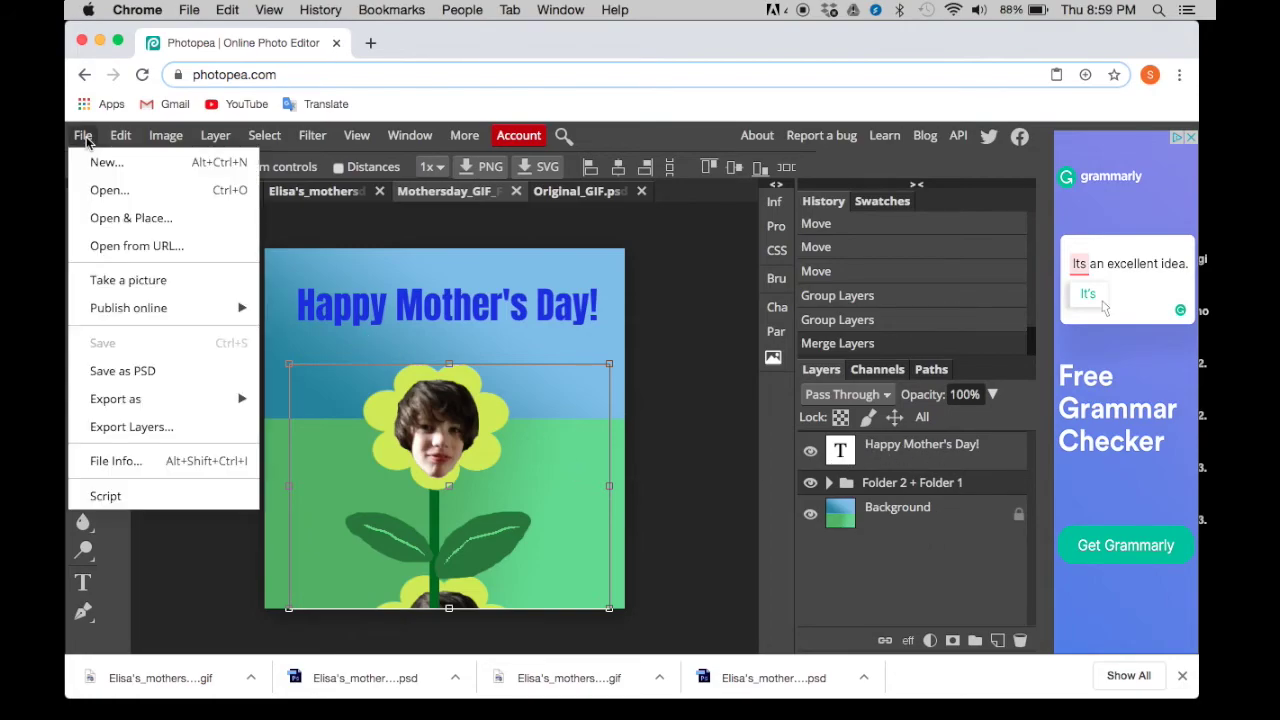
mouse_move(128, 408)
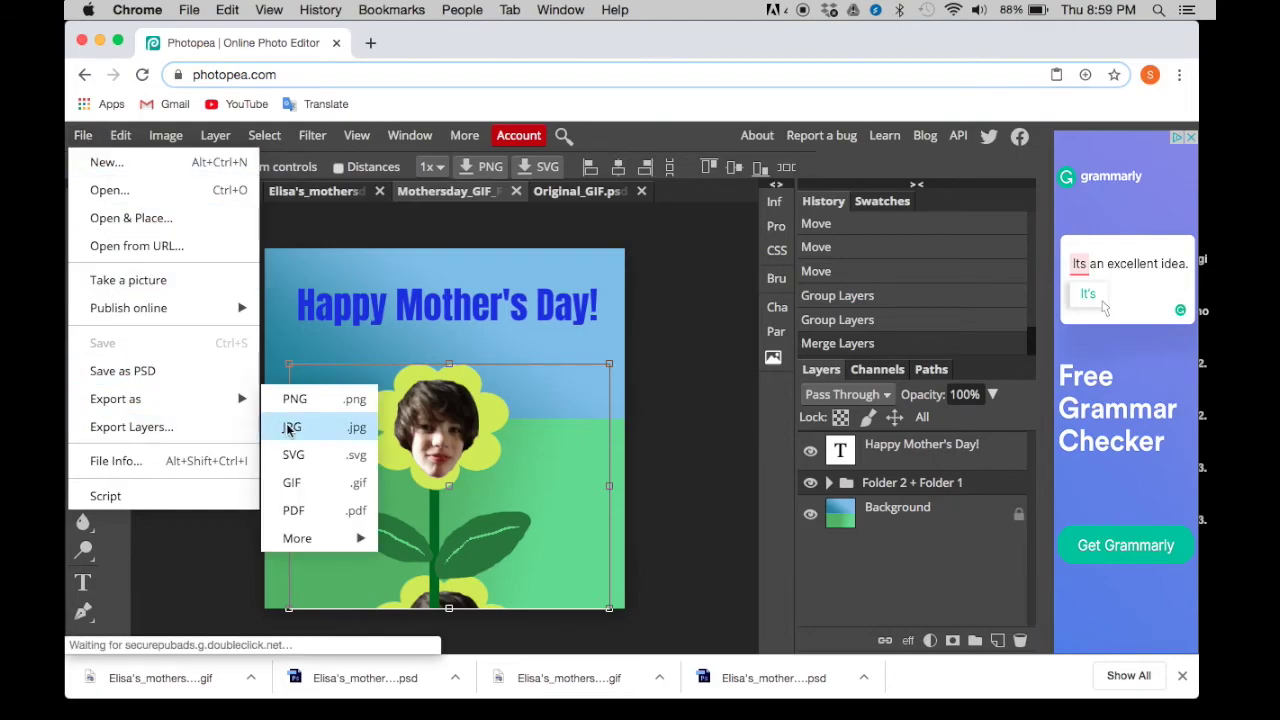
click(292, 483)
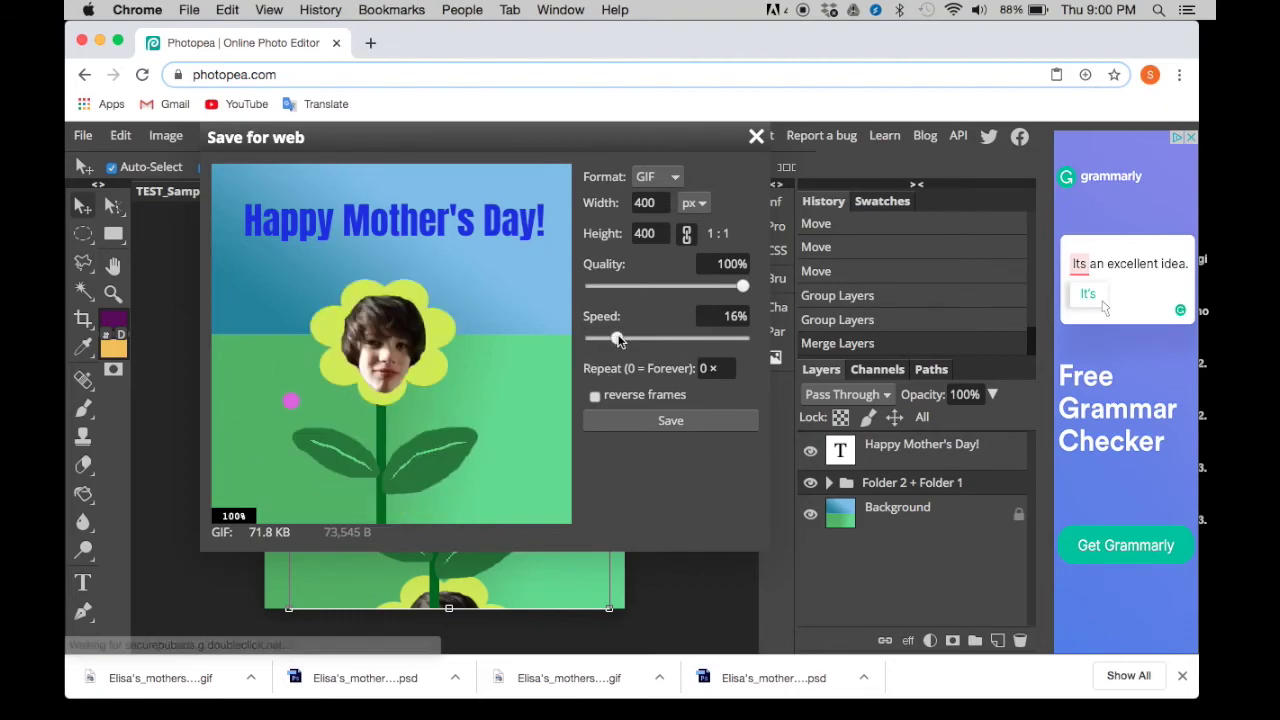
mouse_move(629, 336)
mouse_down()
mouse_move(648, 343)
mouse_move(606, 342)
mouse_up()
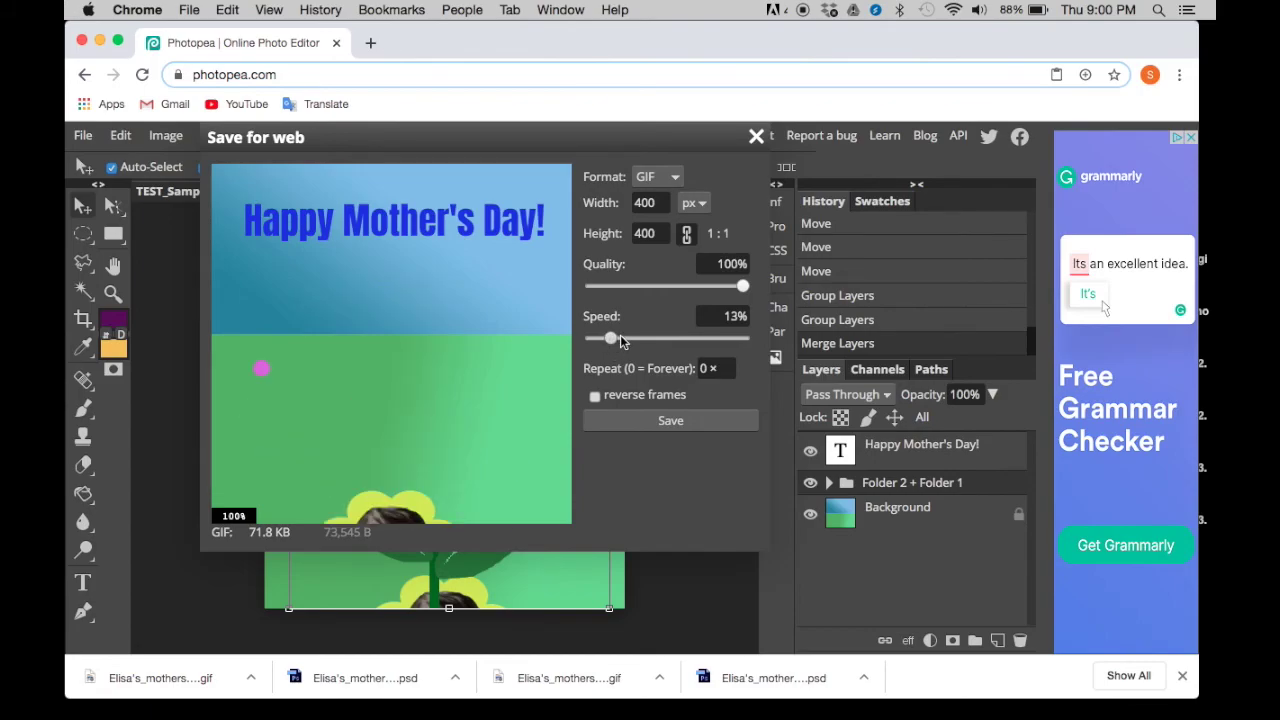
click(620, 339)
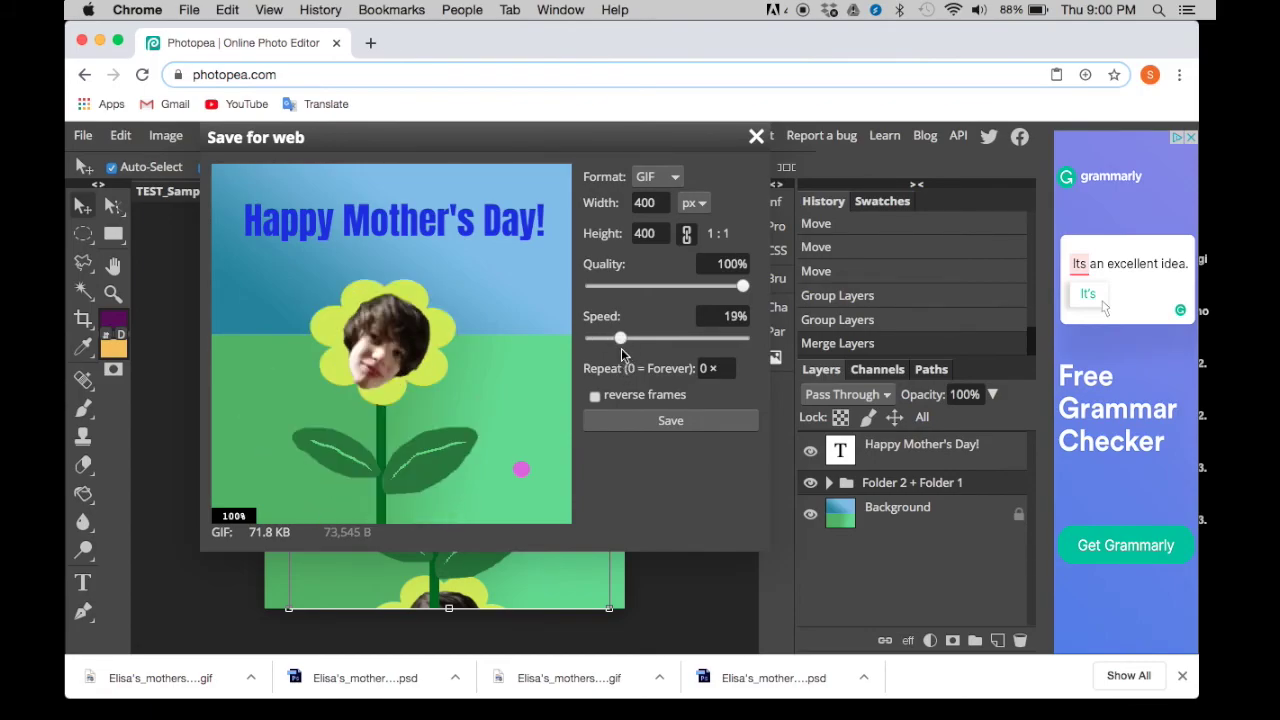
click(614, 342)
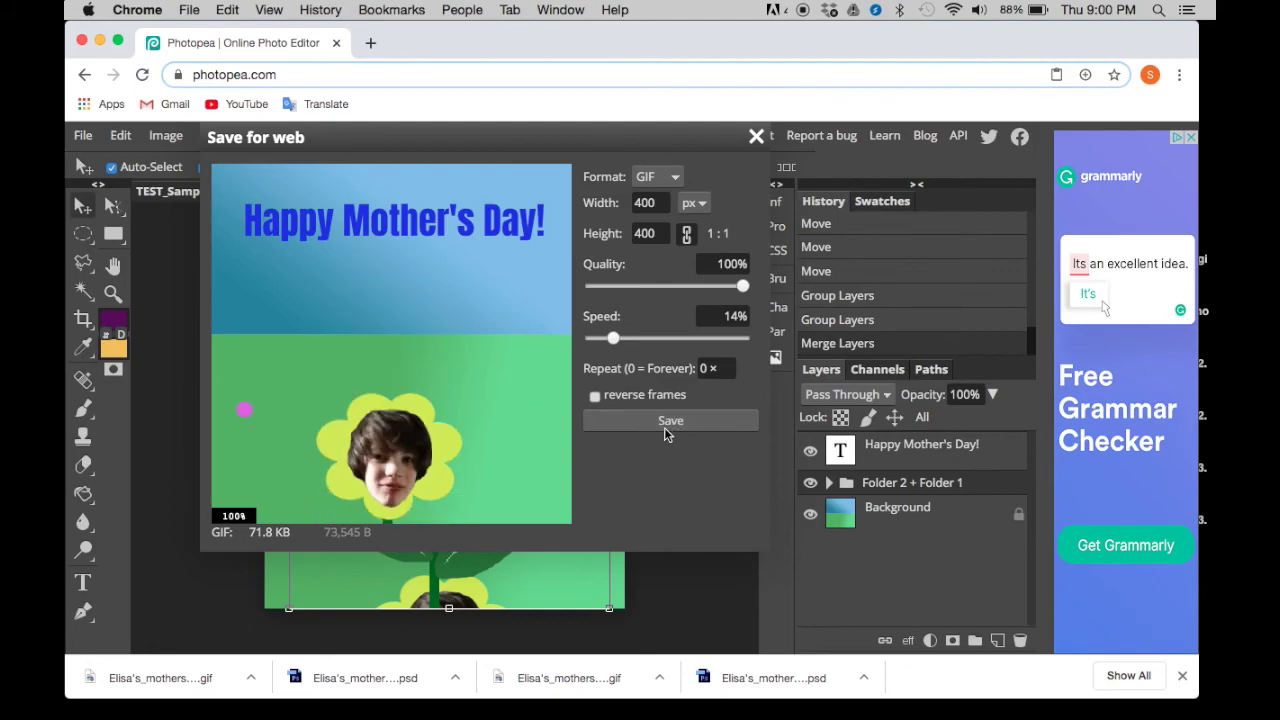
click(666, 418)
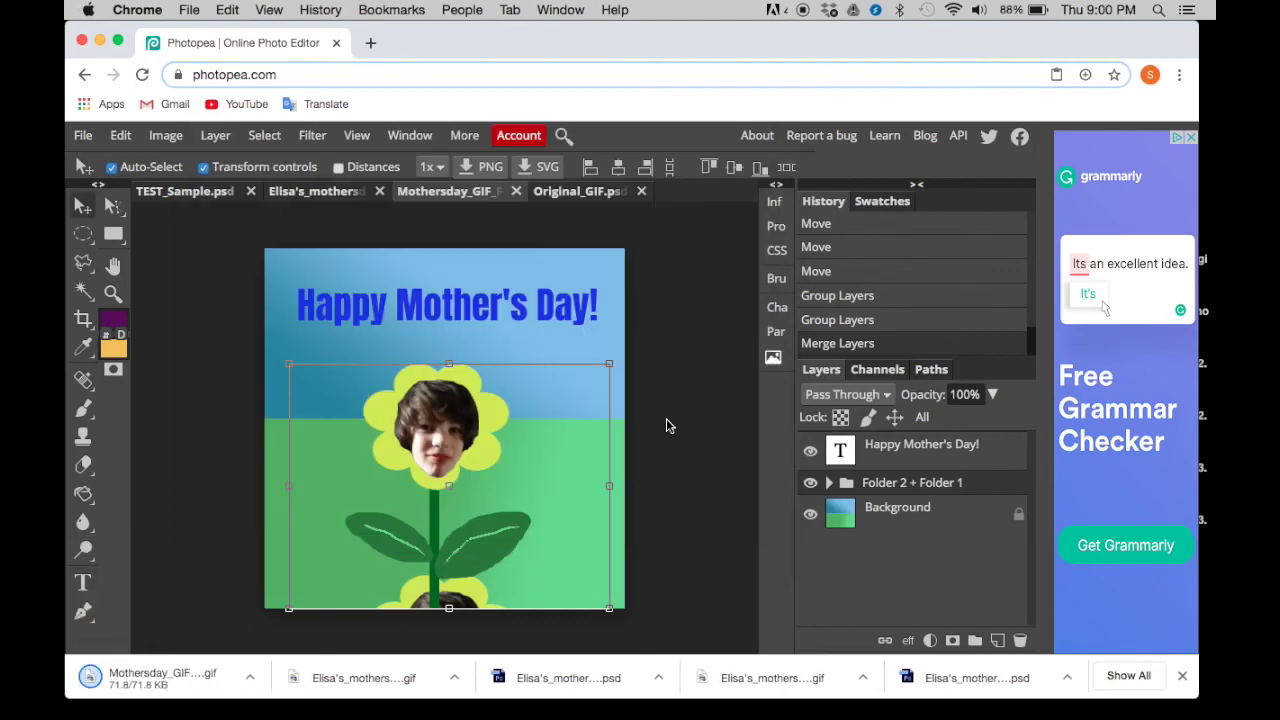